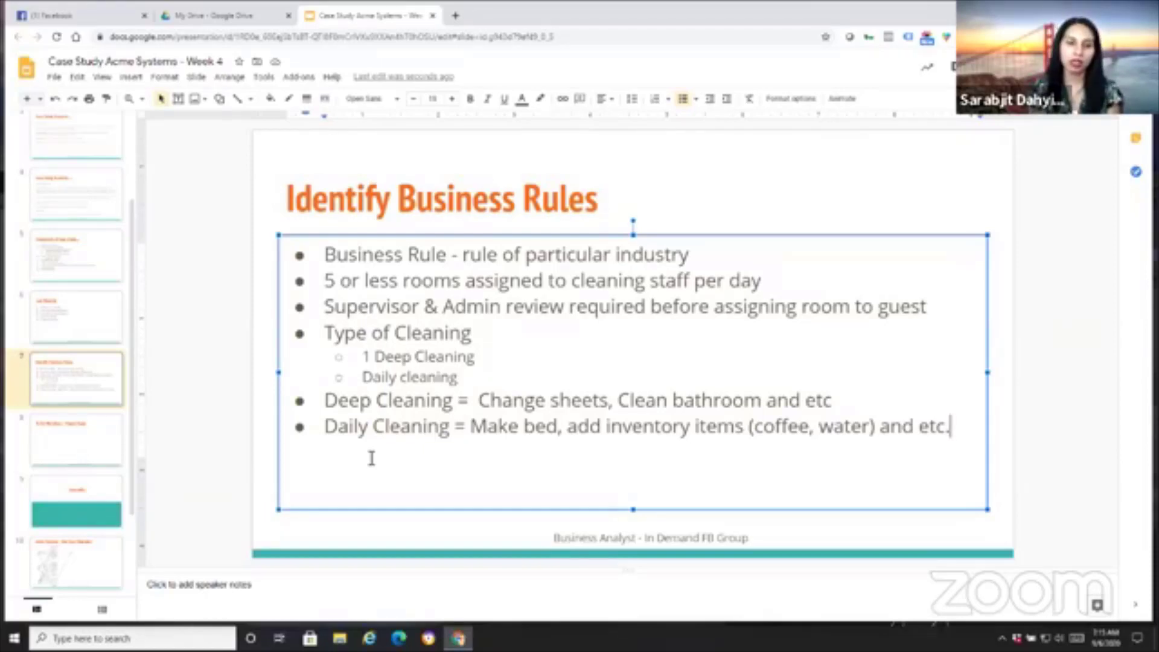
- Go to the To-Be Workflows slide, then open the Use Case Diagram file from Google Drive
click(89, 459)
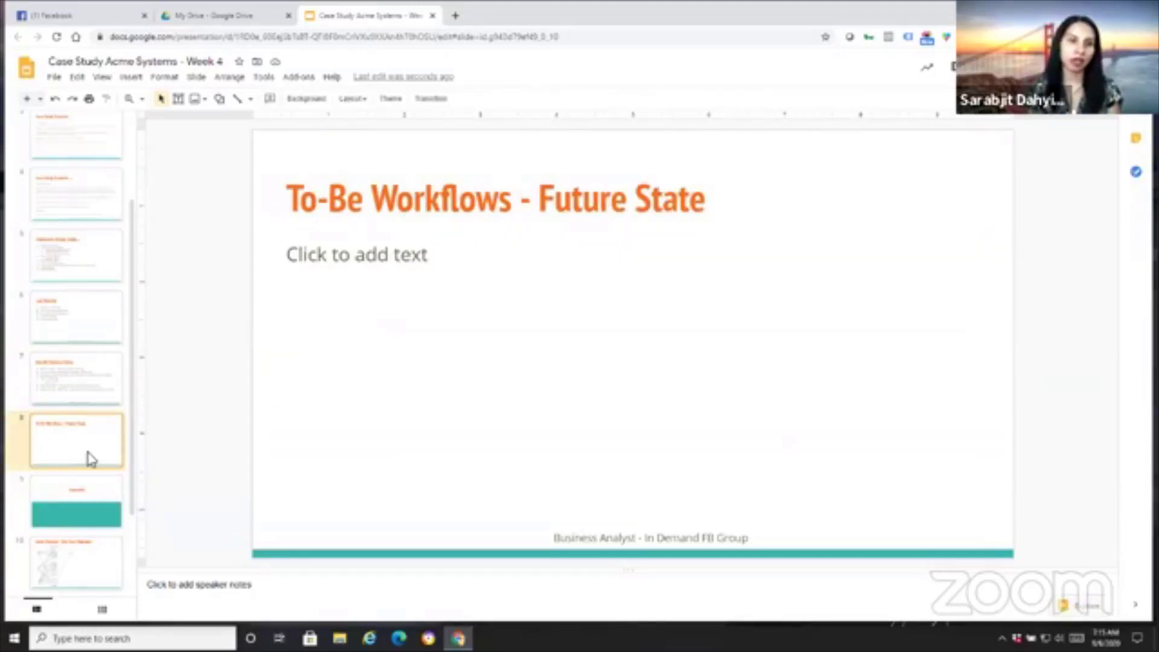
click(192, 14)
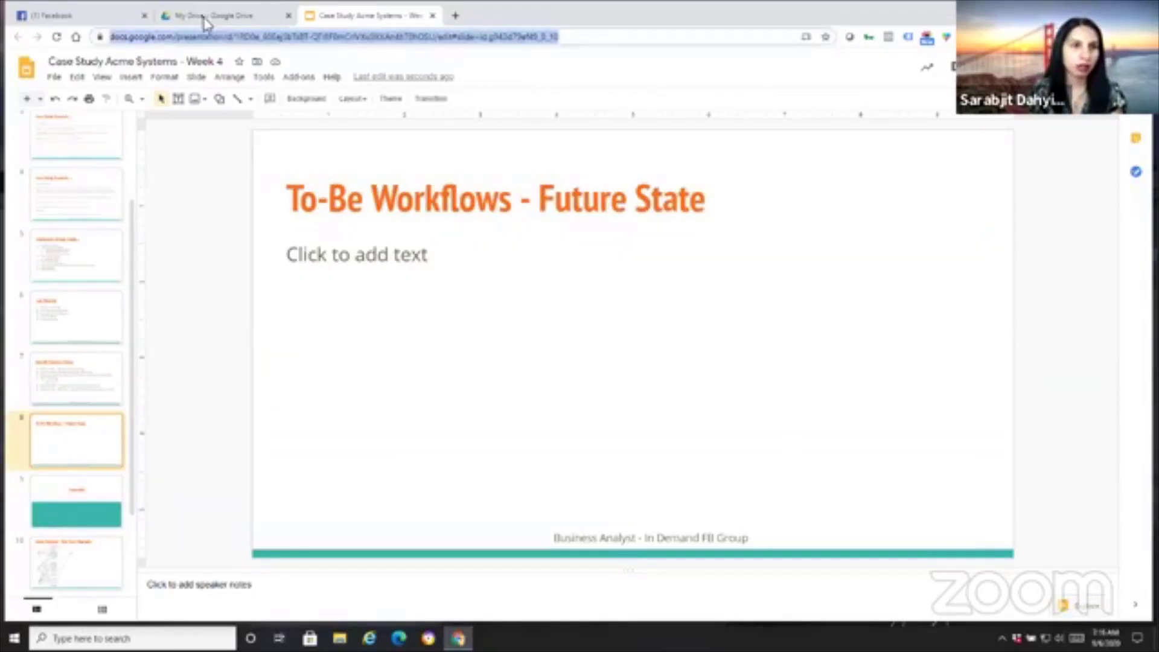
double_click(202, 176)
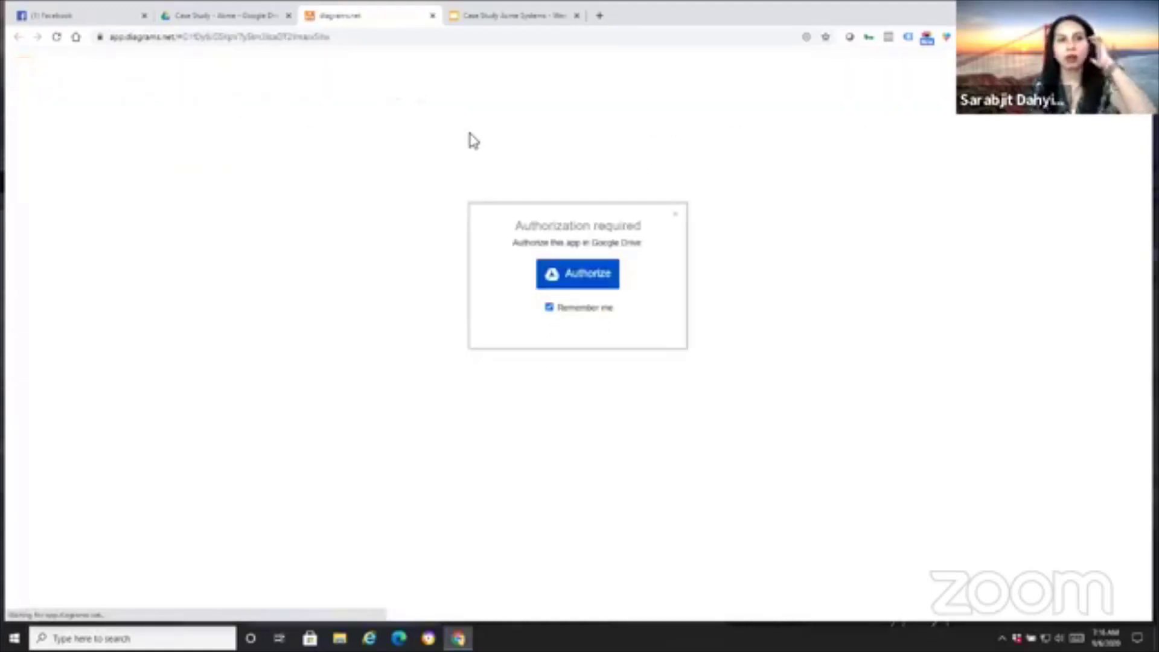
- Authorize diagrams.net for Google Drive twice, choosing the Google account and allowing access
click(606, 280)
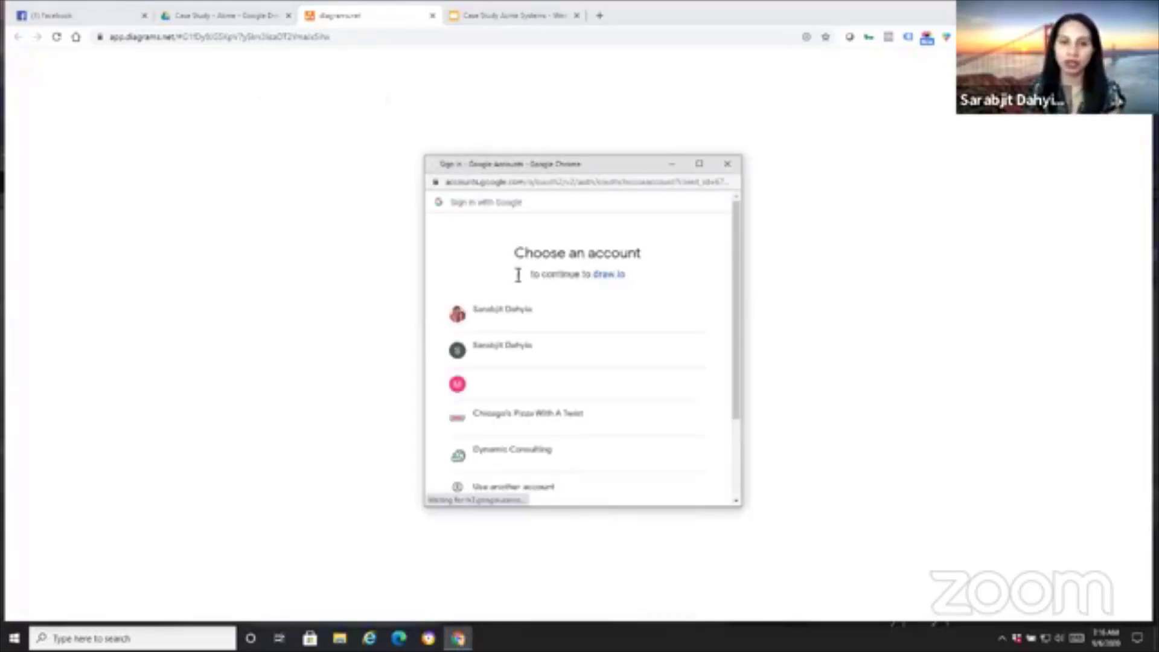
scroll(554, 403, down, 1)
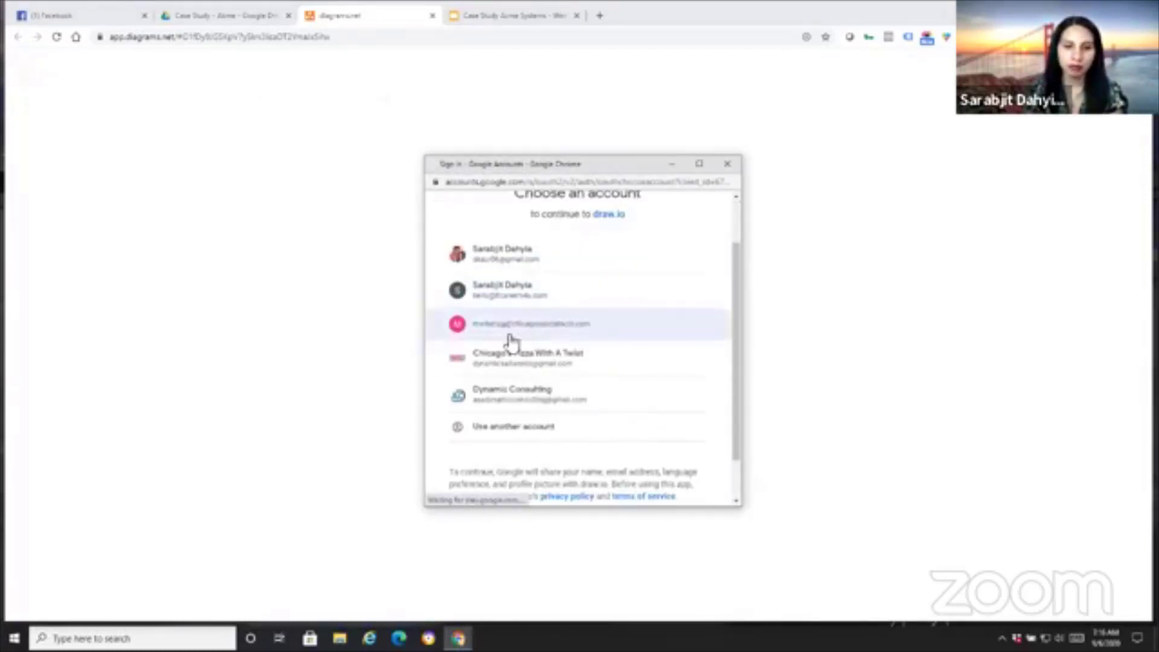
click(500, 301)
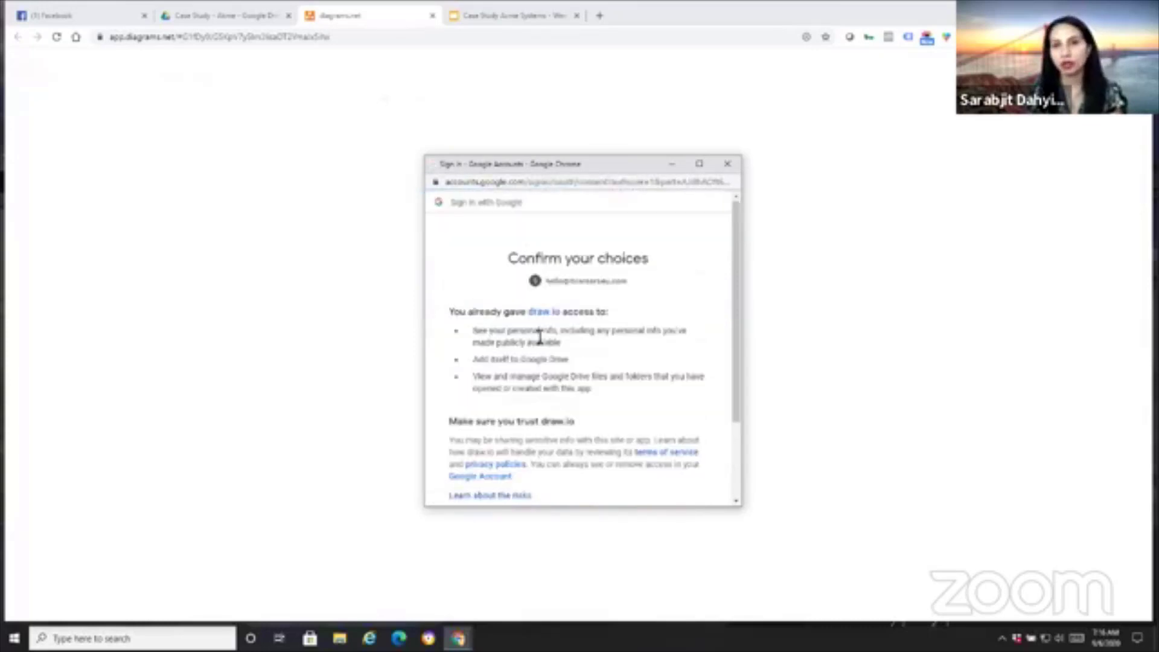
drag(735, 321, 734, 416)
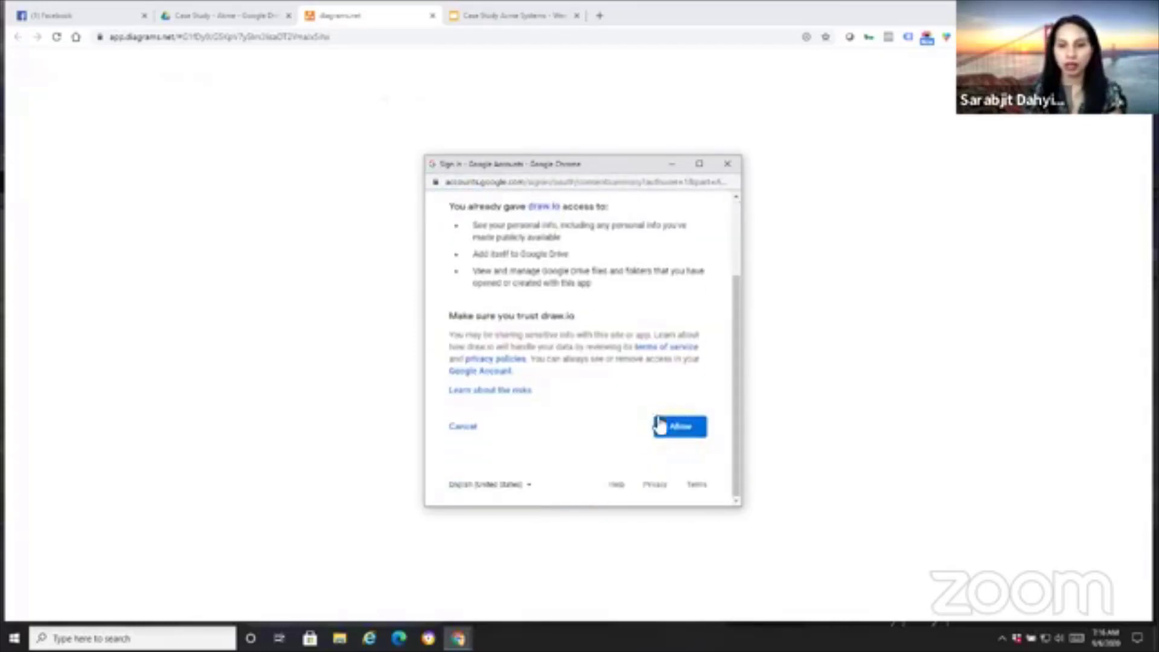
click(676, 427)
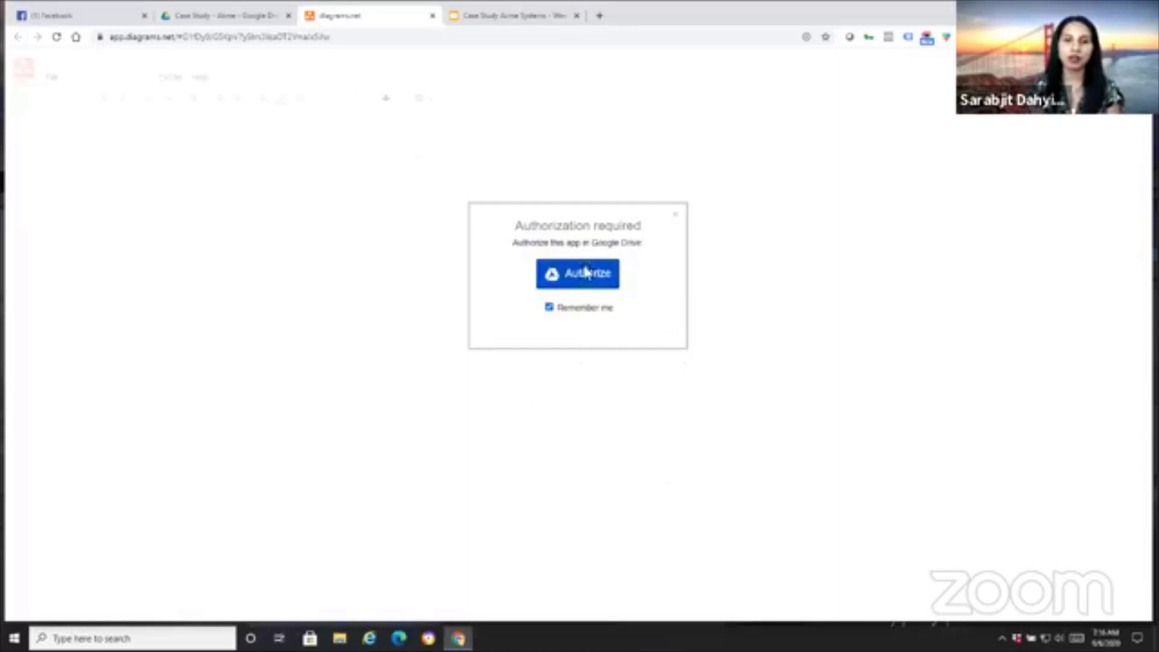
click(581, 280)
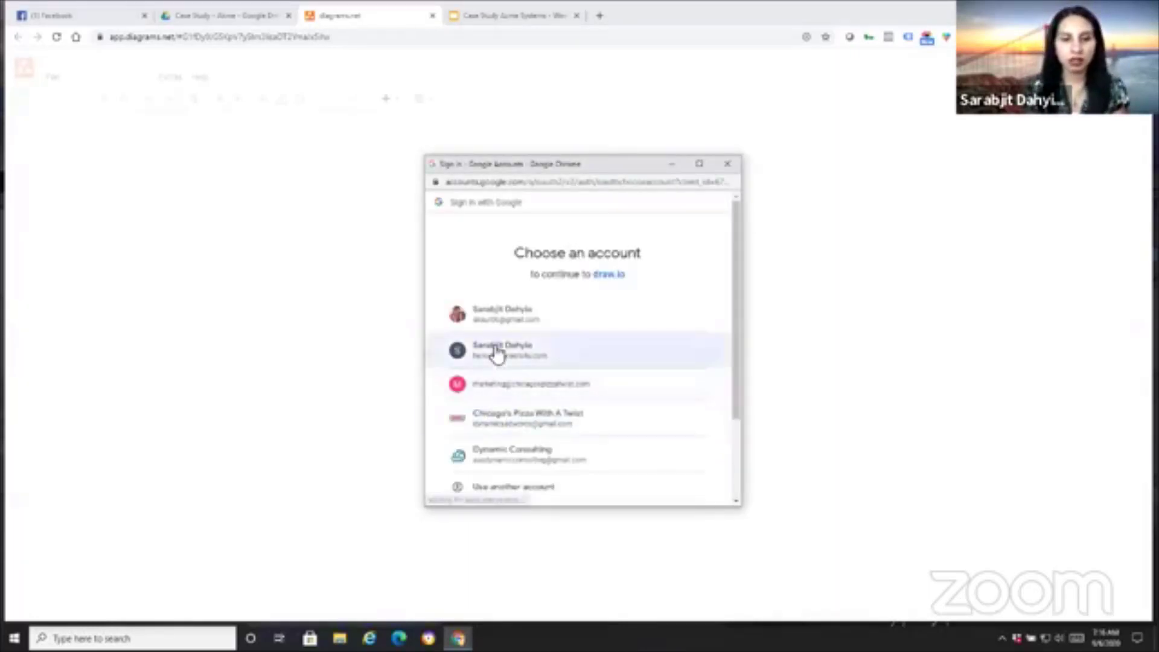
click(494, 351)
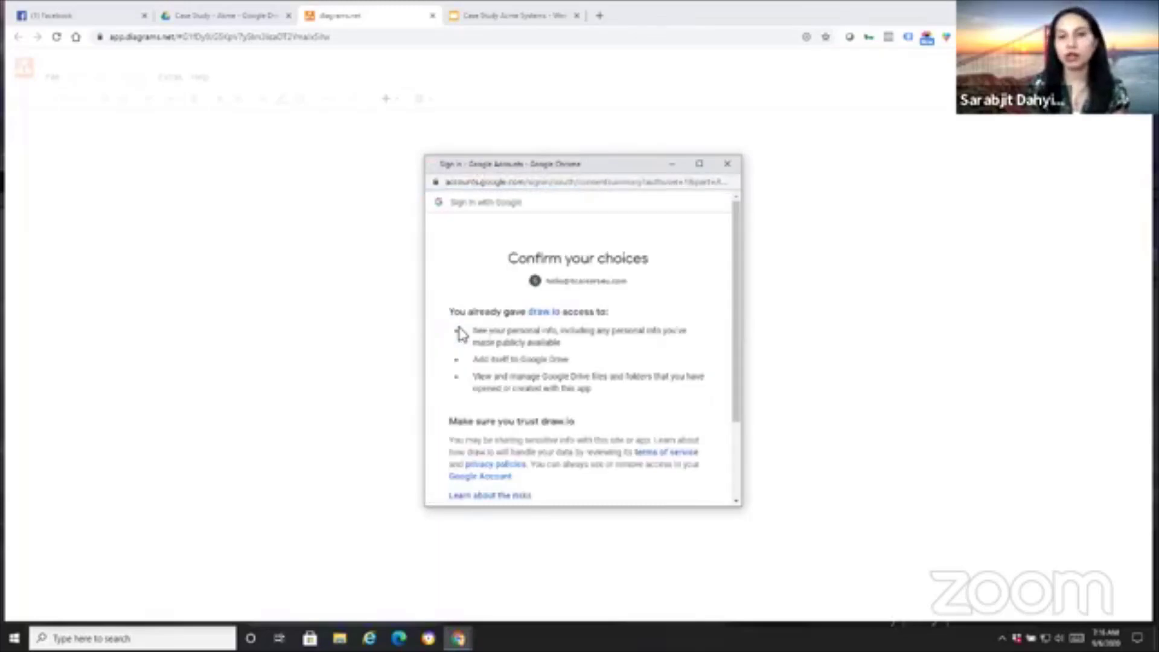
scroll(592, 347, down, 2)
- Grant access so the diagram loads, then show its empty To-Be Workflows page
click(680, 426)
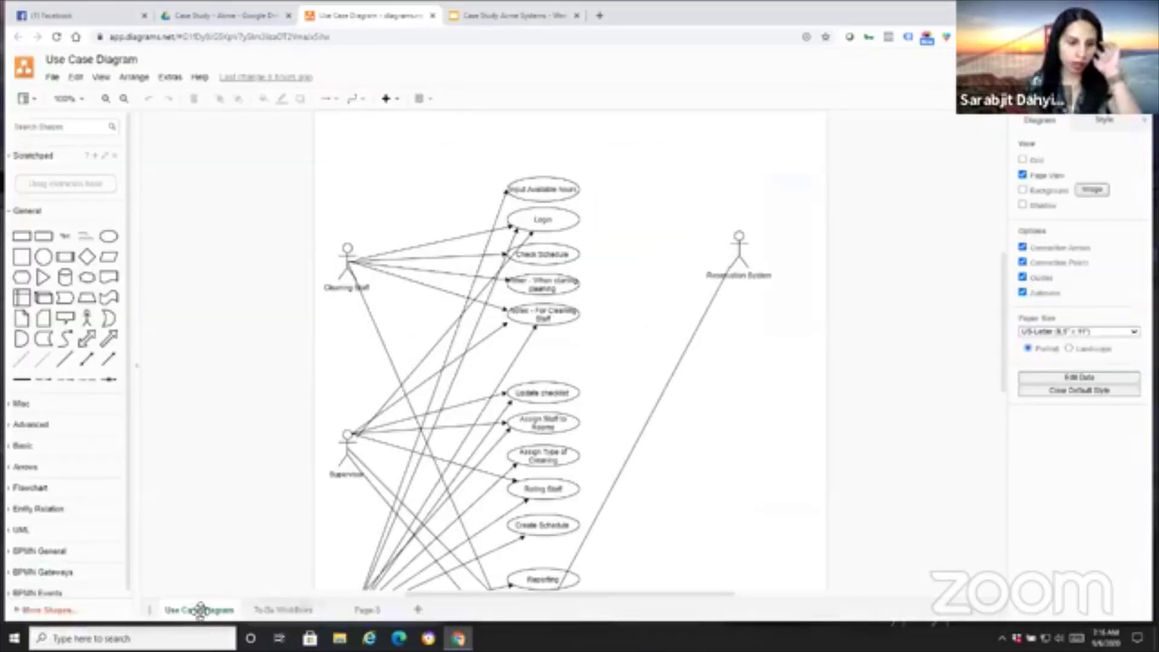
scroll(737, 284, down, 3)
scroll(688, 305, up, 2)
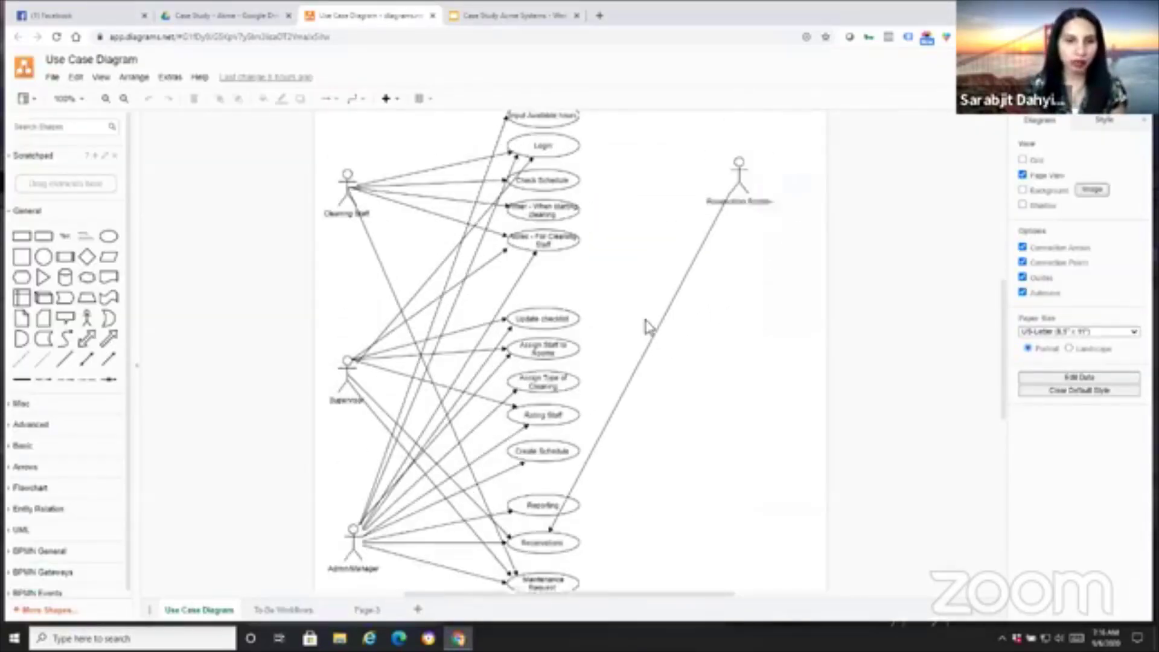
click(281, 611)
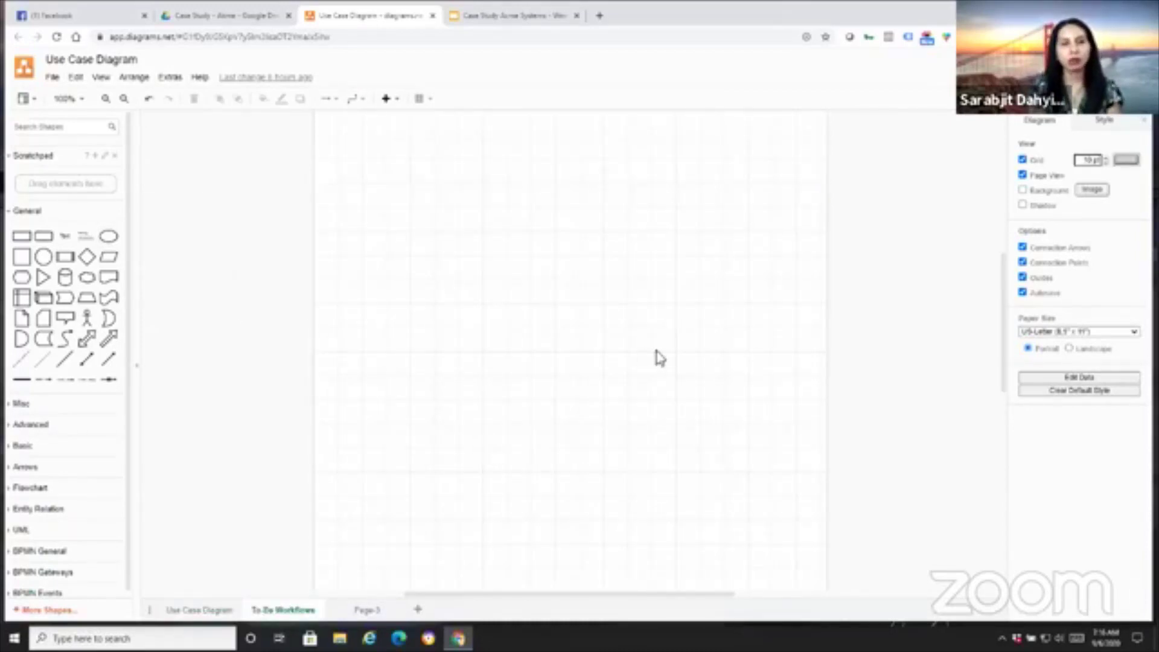
scroll(649, 358, up, 2)
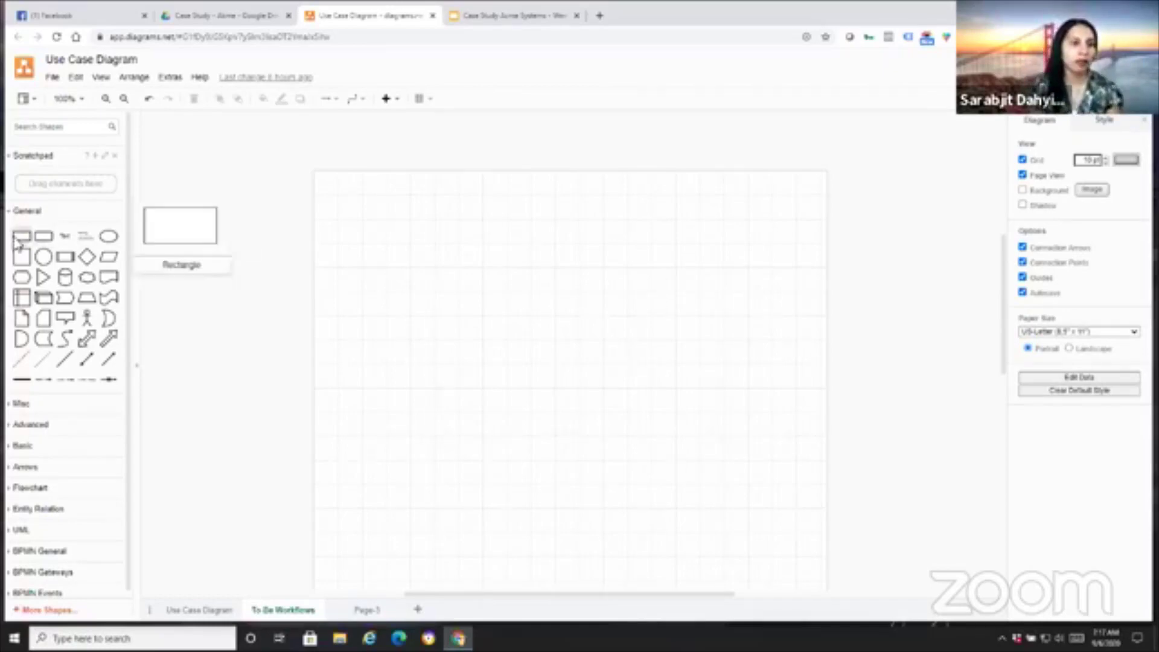
- Place an ellipse near the top-left of the page, narrow it slightly, and label it 'Start'
mouse_move(21, 236)
mouse_down()
mouse_move(385, 251)
mouse_move(124, 234)
mouse_move(30, 242)
mouse_up()
drag(113, 241, 397, 287)
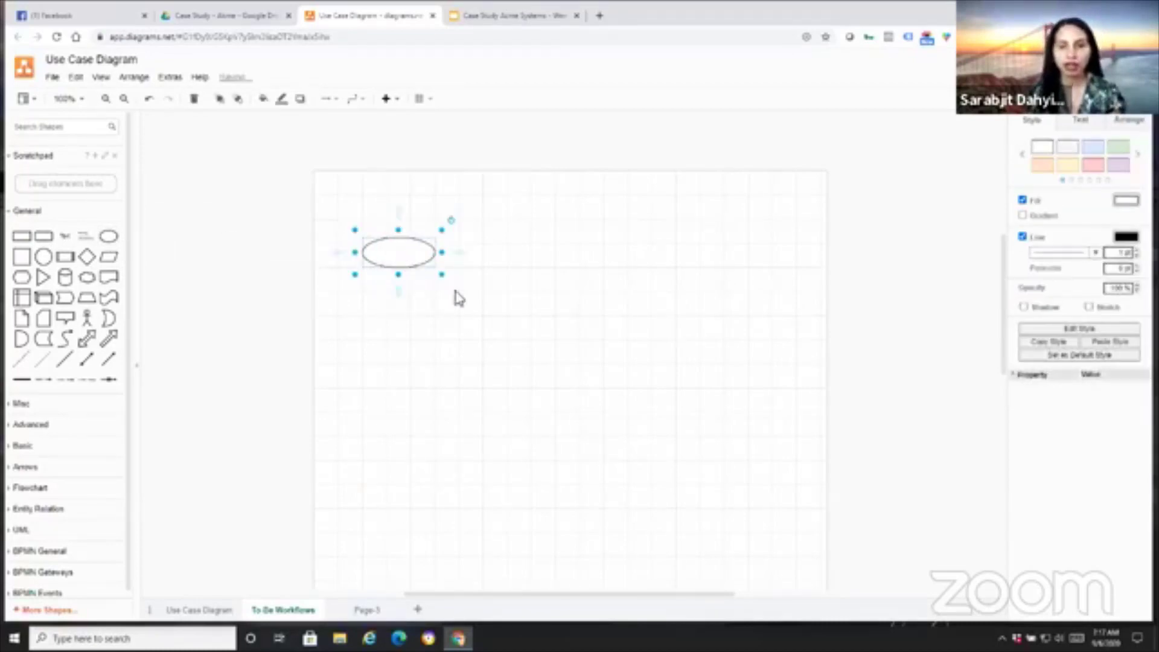
double_click(379, 261)
mouse_move(102, 338)
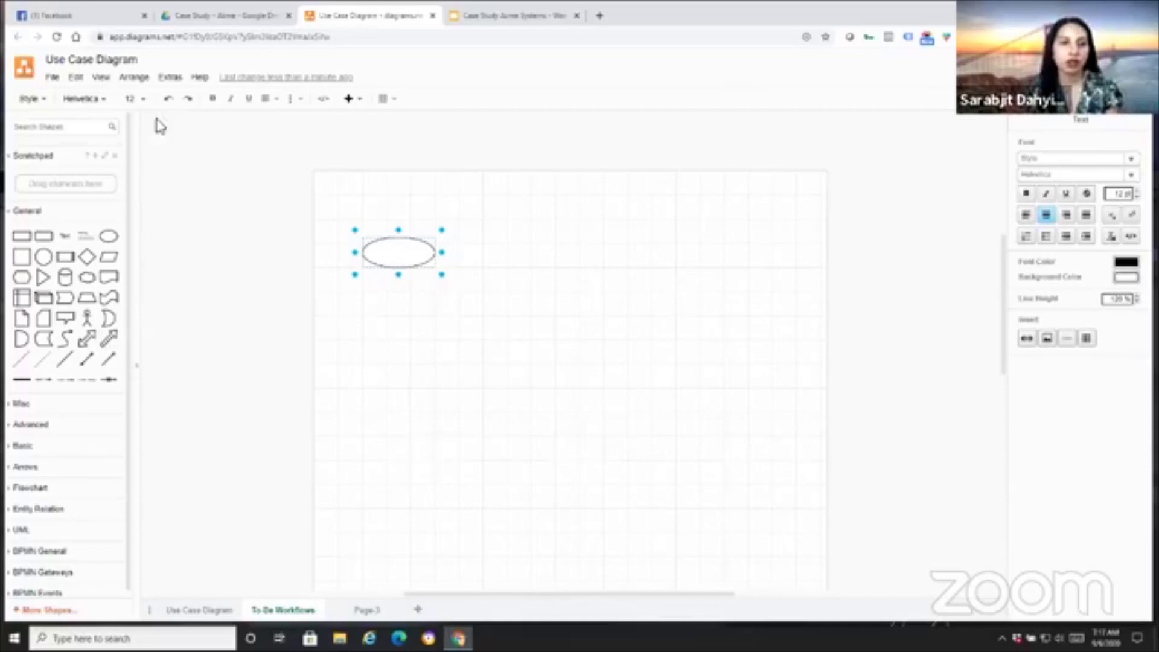
drag(423, 269, 428, 273)
double_click(399, 264)
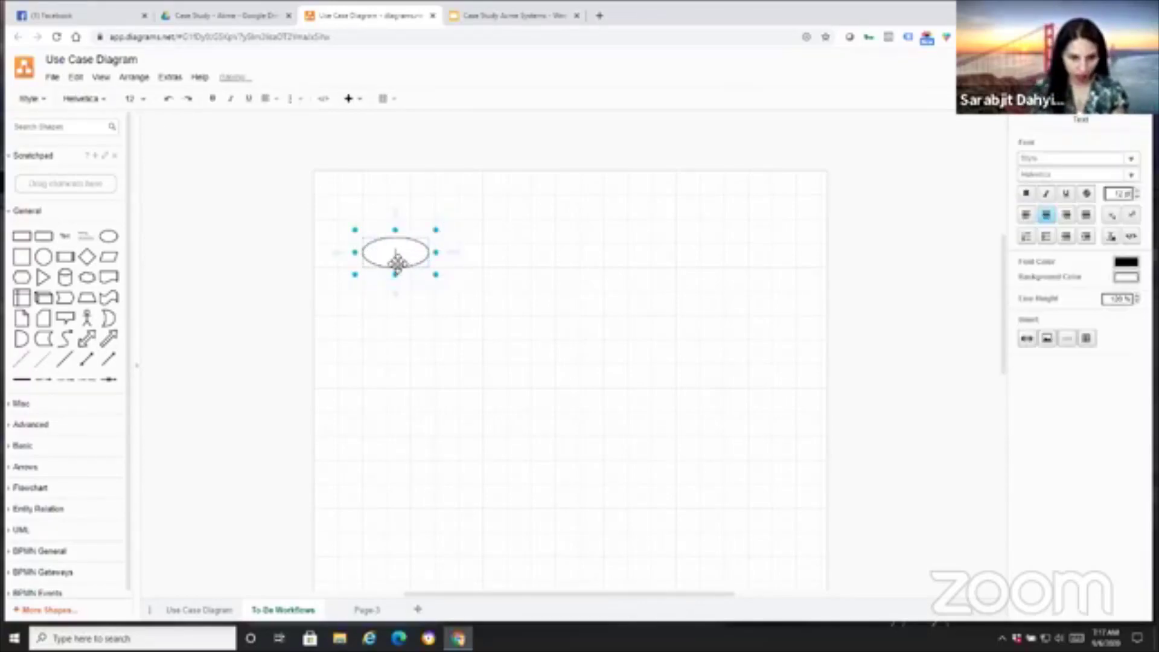
text(Start)
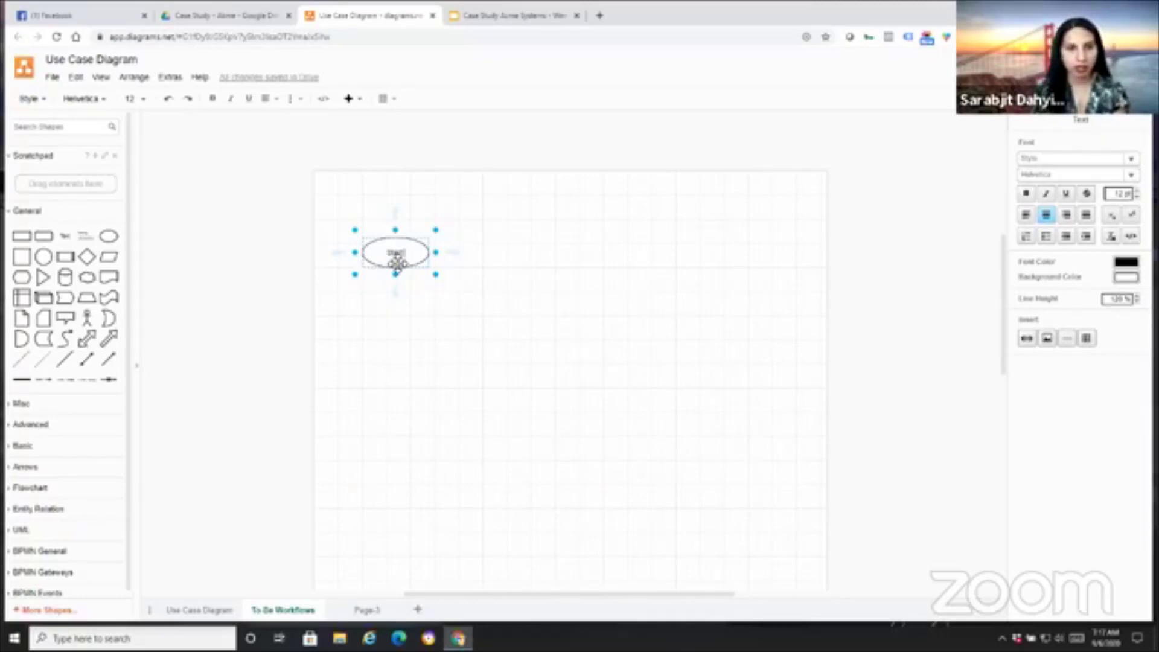
click(302, 259)
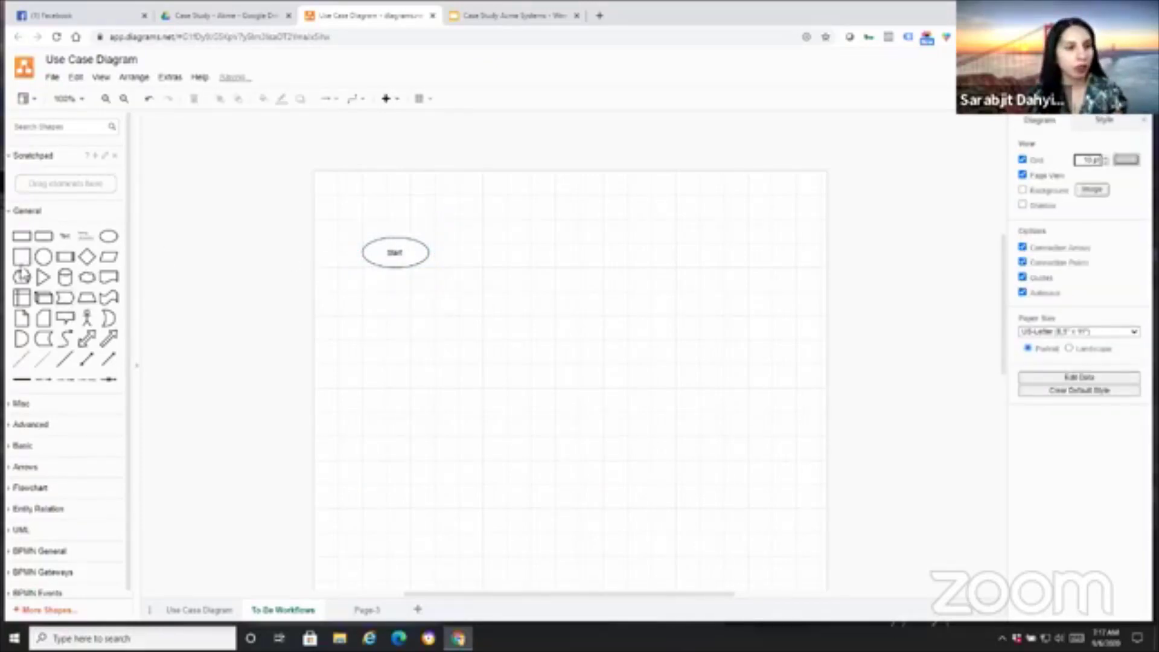
- Add a rectangle step beside the Start ellipse, shifting Start lower and left
drag(22, 236, 495, 256)
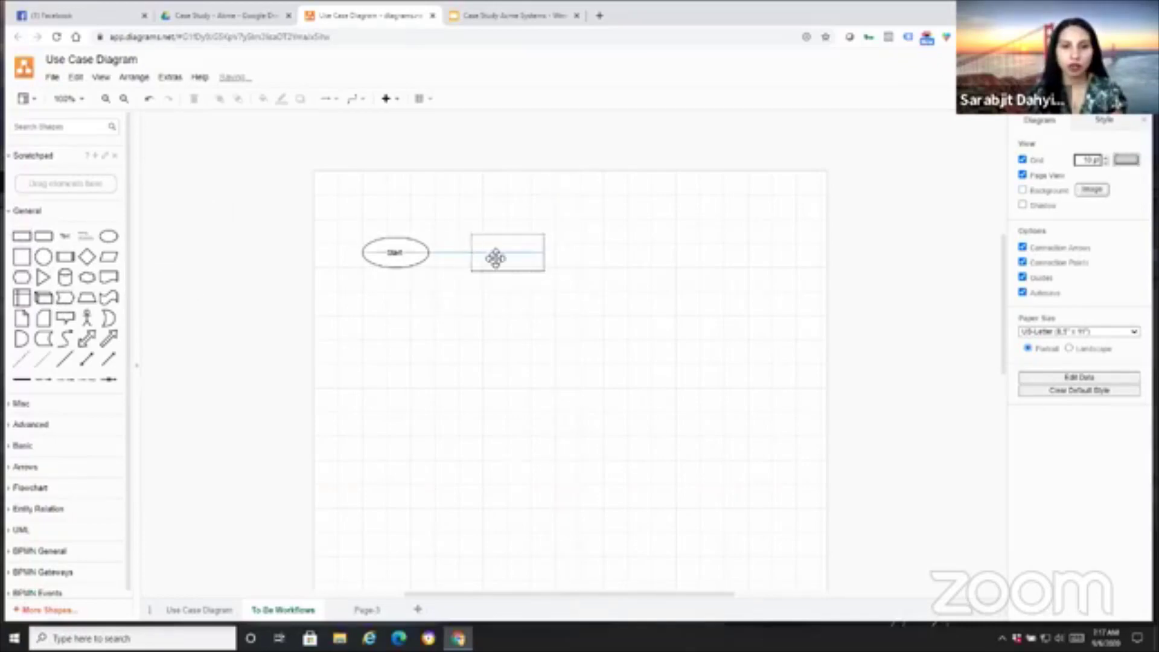
click(389, 264)
drag(391, 269, 380, 302)
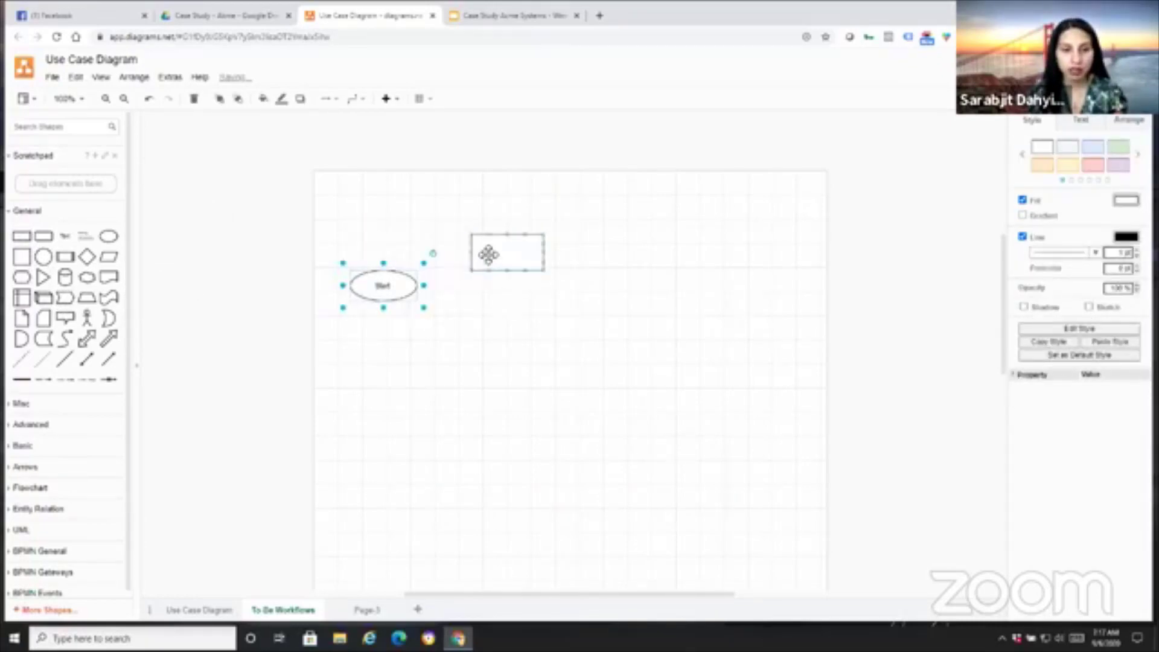
drag(493, 265, 463, 295)
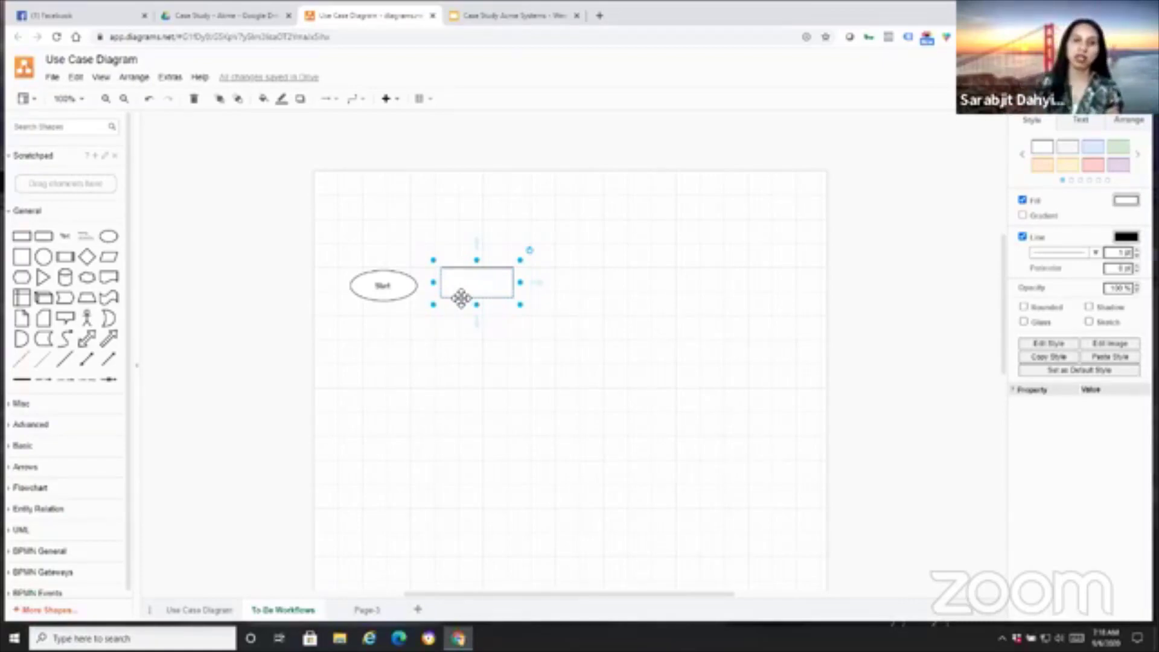
drag(488, 288, 397, 296)
- Connect the rectangle to Start, nudge it closer, and begin typing its label
double_click(492, 293)
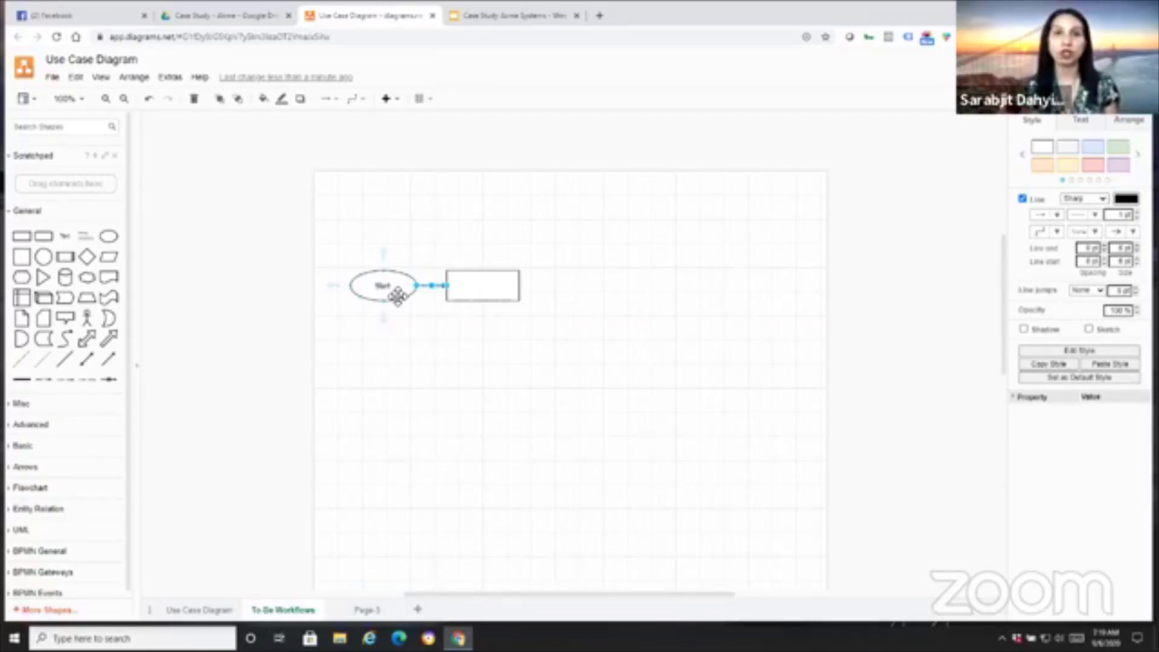
click(505, 269)
click(488, 287)
drag(488, 287, 478, 288)
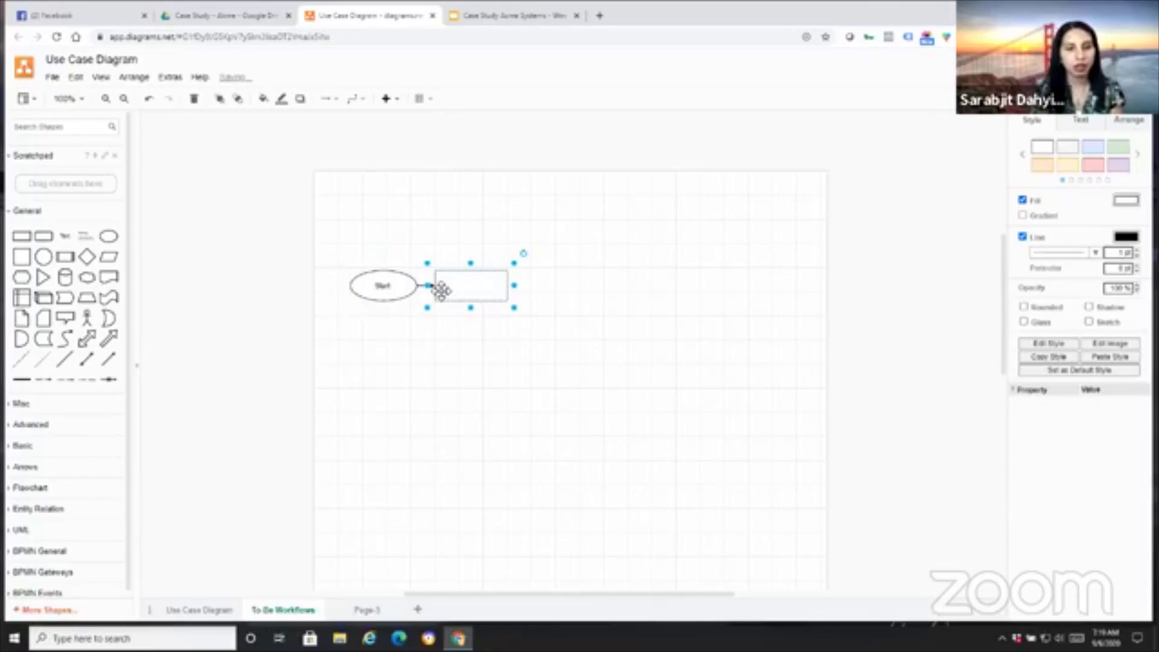
double_click(465, 289)
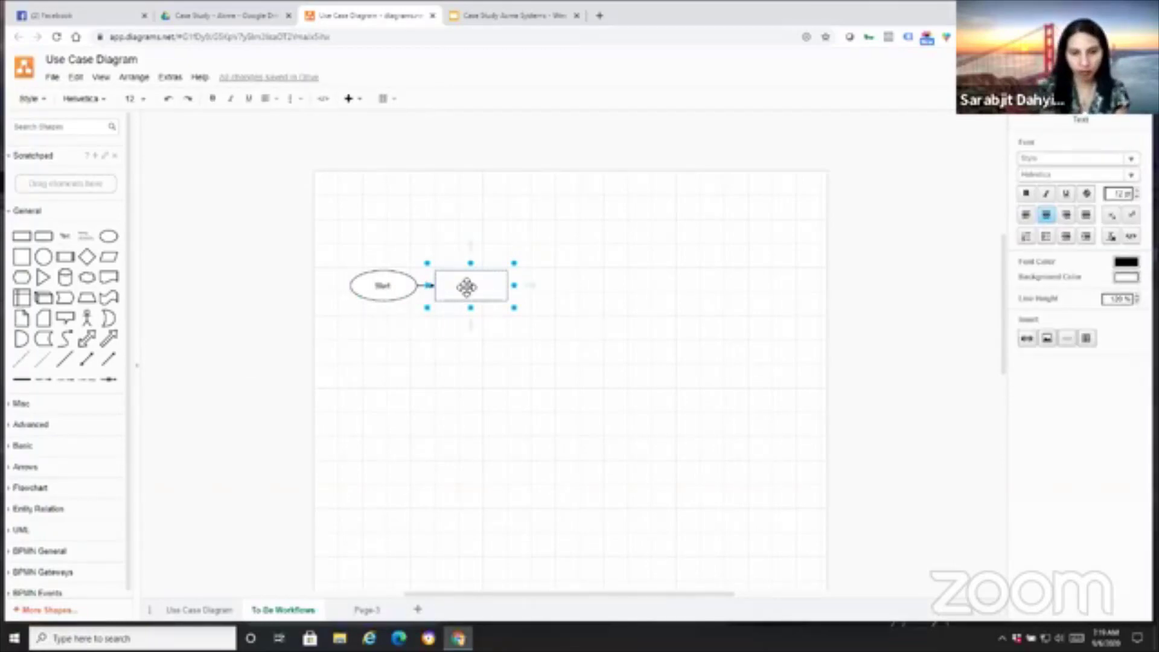
text(add)
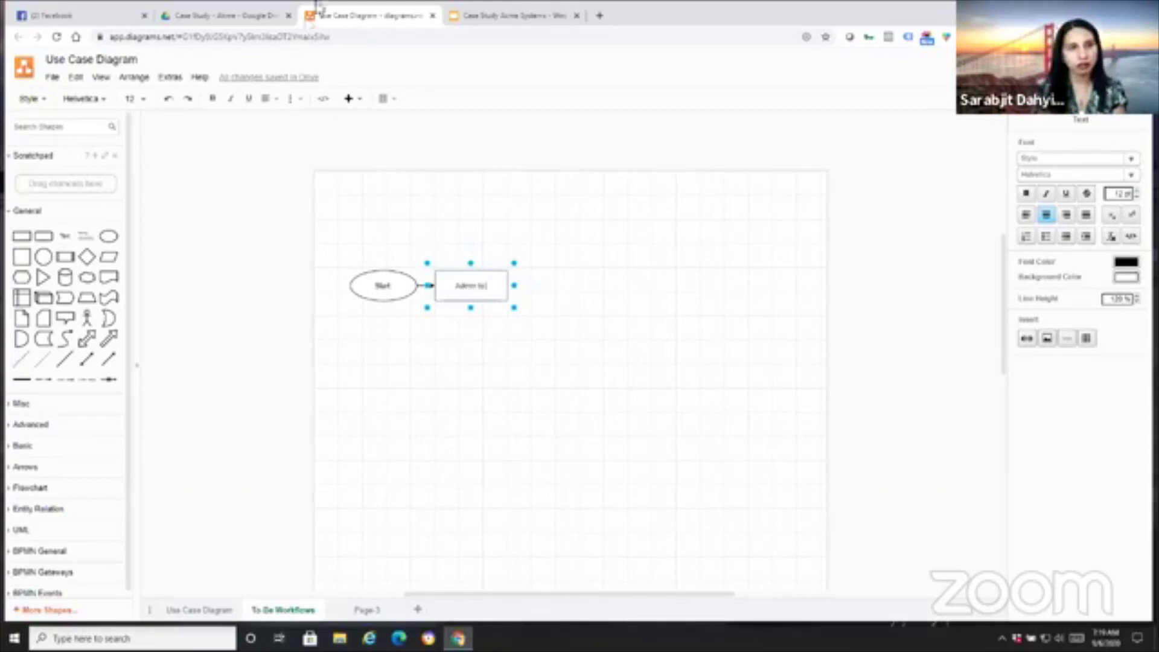
- Review the Case Study Scenario slide alongside the diagram, ending back in diagrams.net
click(500, 15)
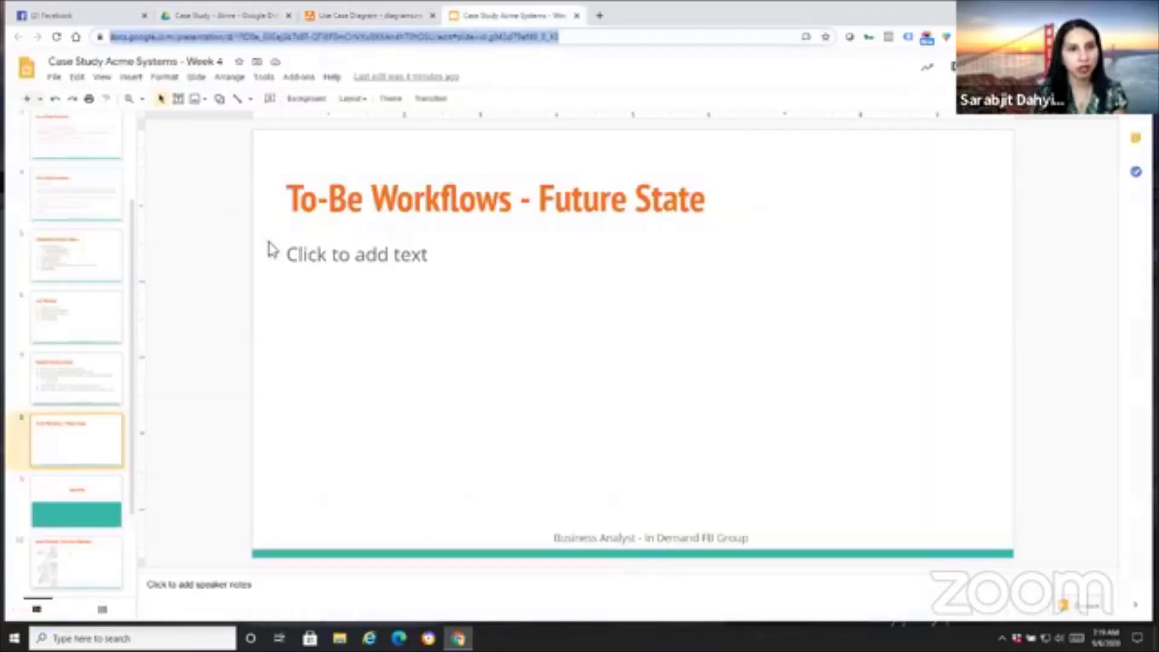
click(63, 210)
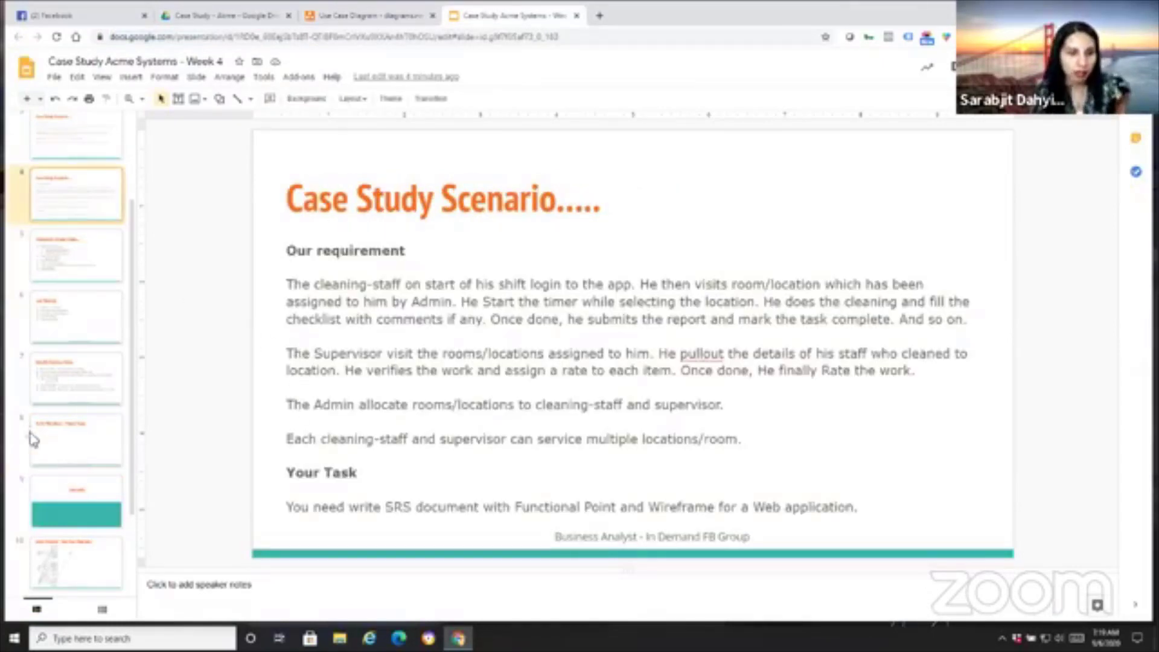
scroll(85, 541, down, 2)
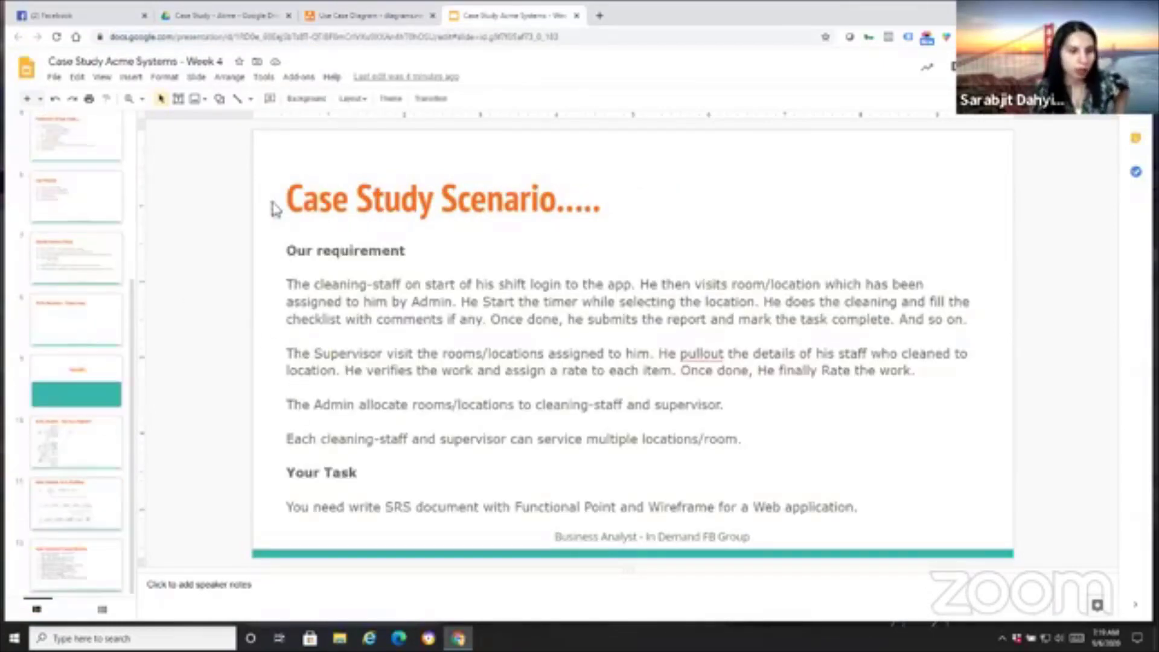
click(362, 17)
click(194, 610)
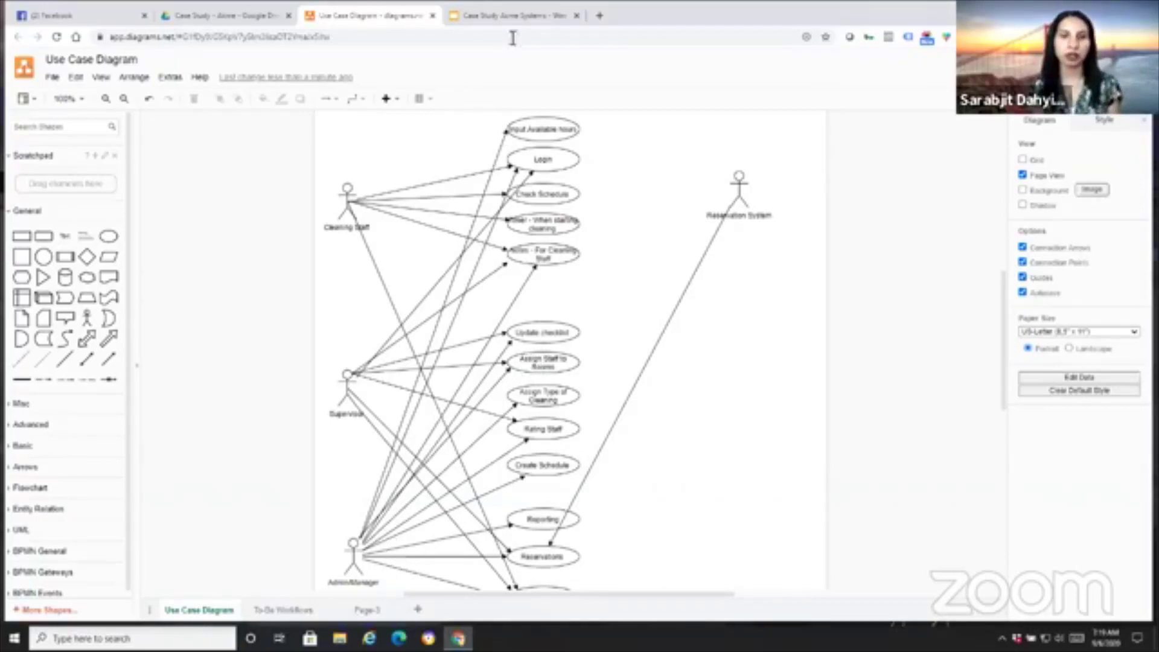
click(510, 16)
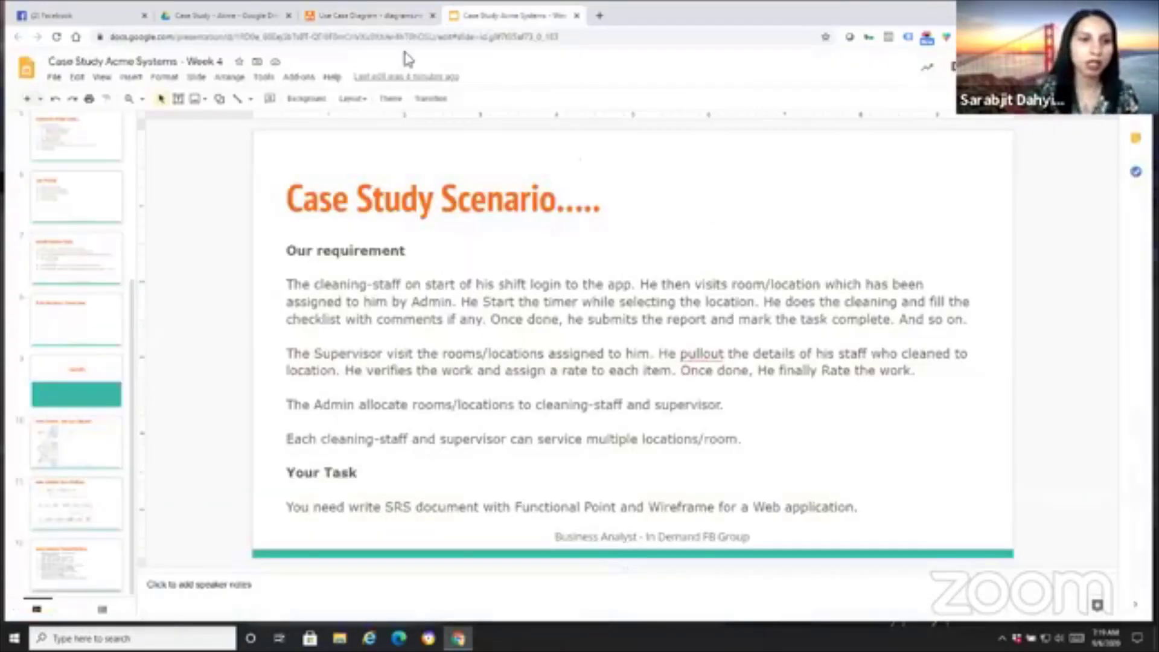
click(365, 21)
- Relabel the first step 'Admin/Supervisor to assign staff to clean room'
click(271, 611)
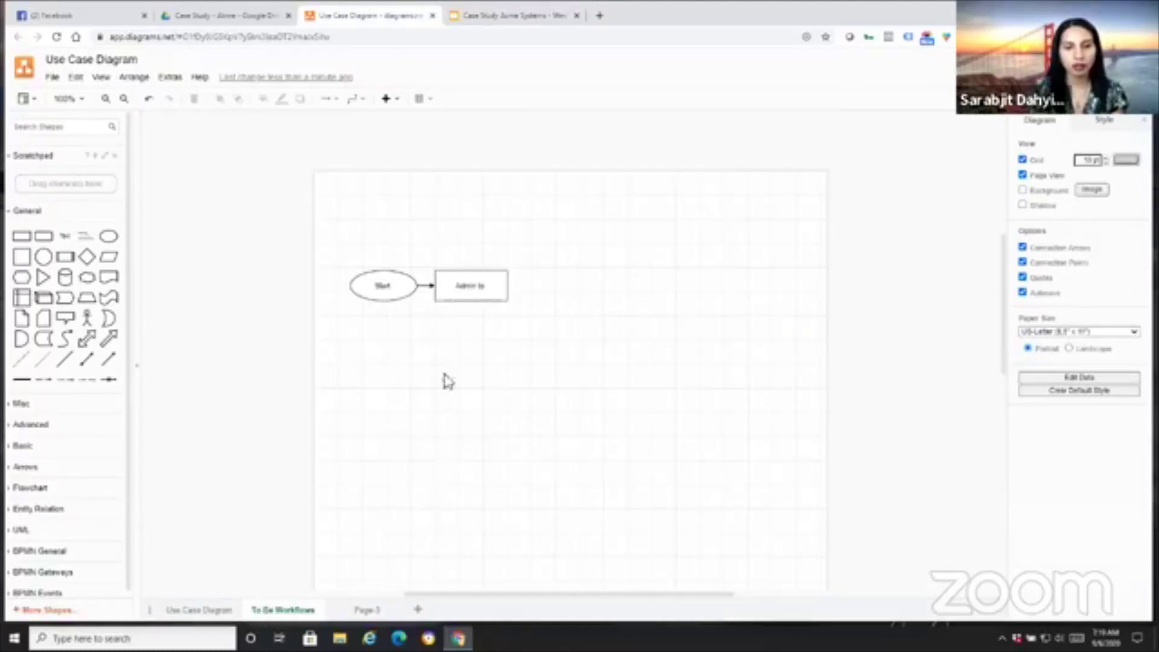
click(466, 298)
double_click(473, 292)
text(Admin/Supervisor to assign staff)
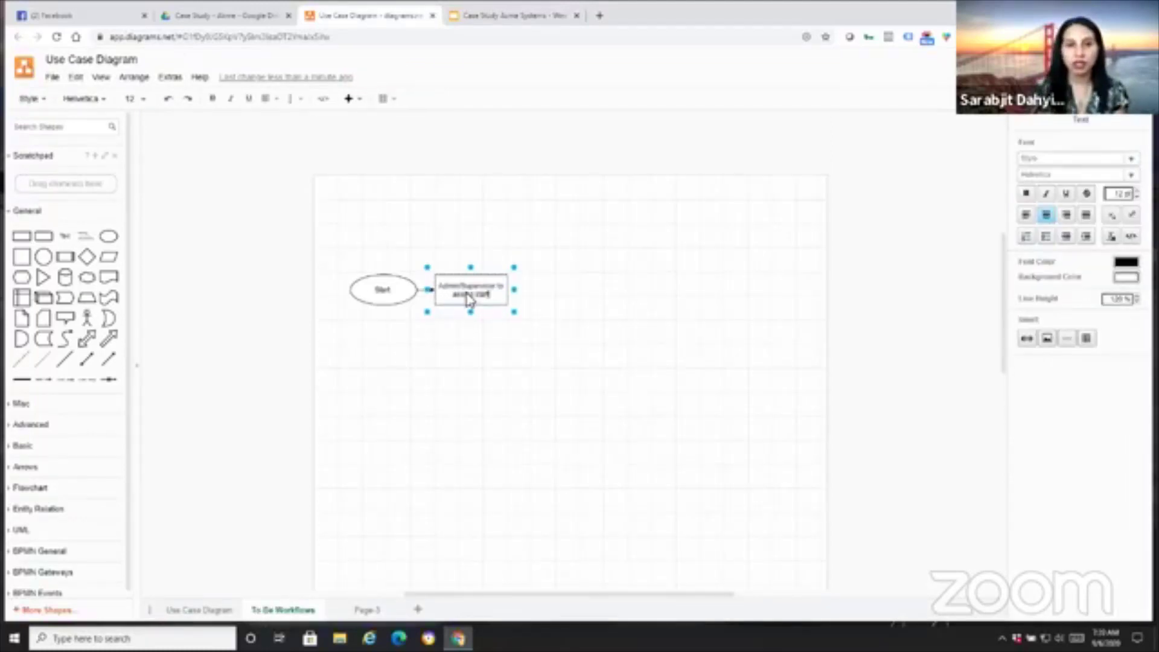
key(BackSpace)
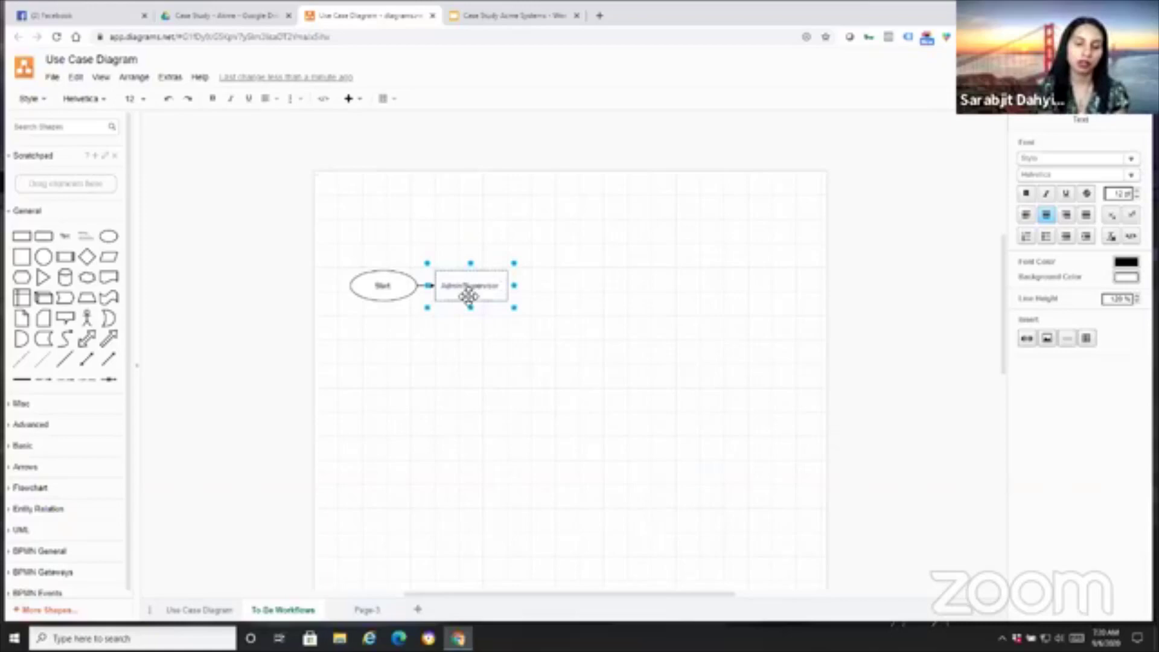
text(ap)
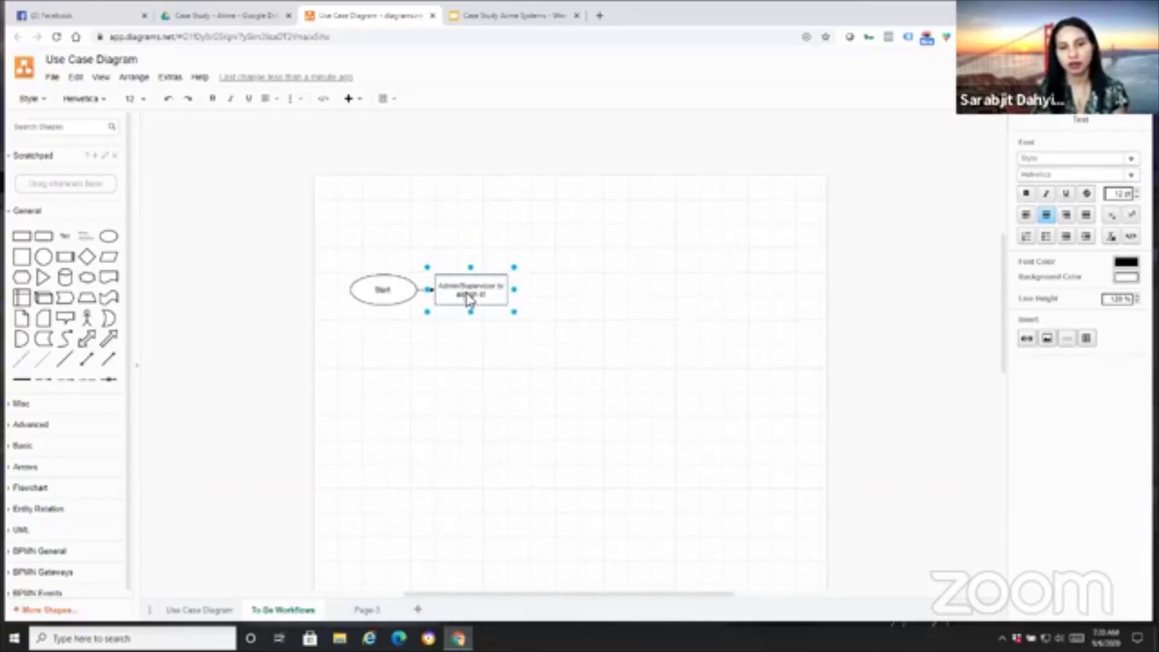
- Add a connected copy to its right labelled 'Check schedule per staff <assignment per staff>'
drag(466, 298, 573, 294)
double_click(573, 292)
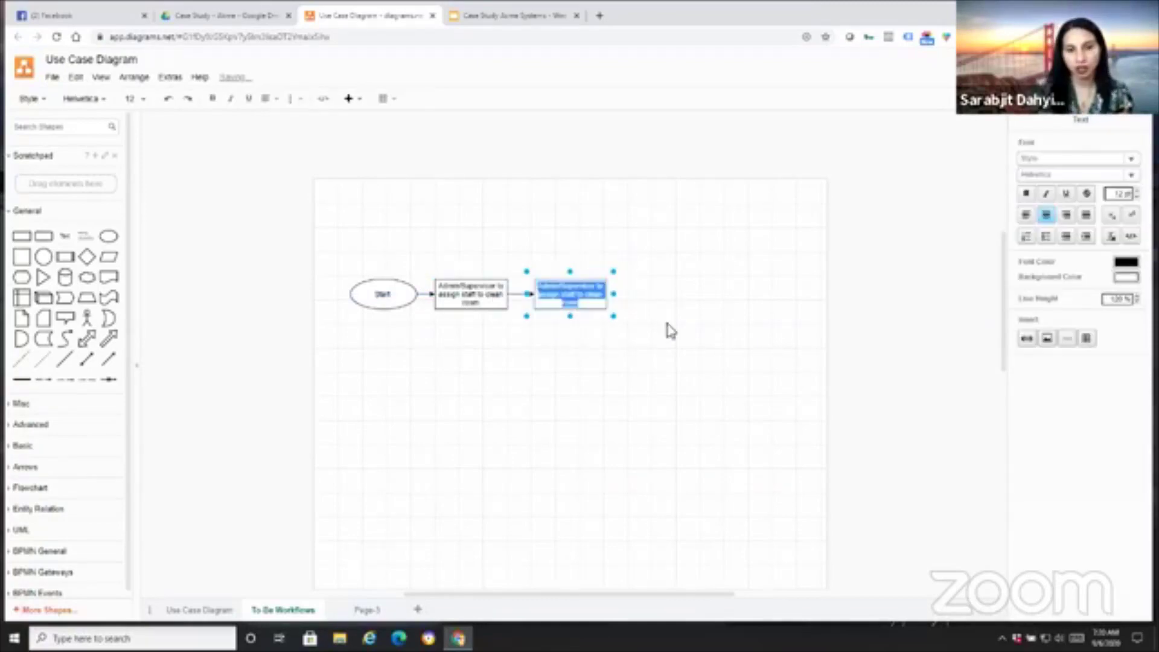
text(Cle)
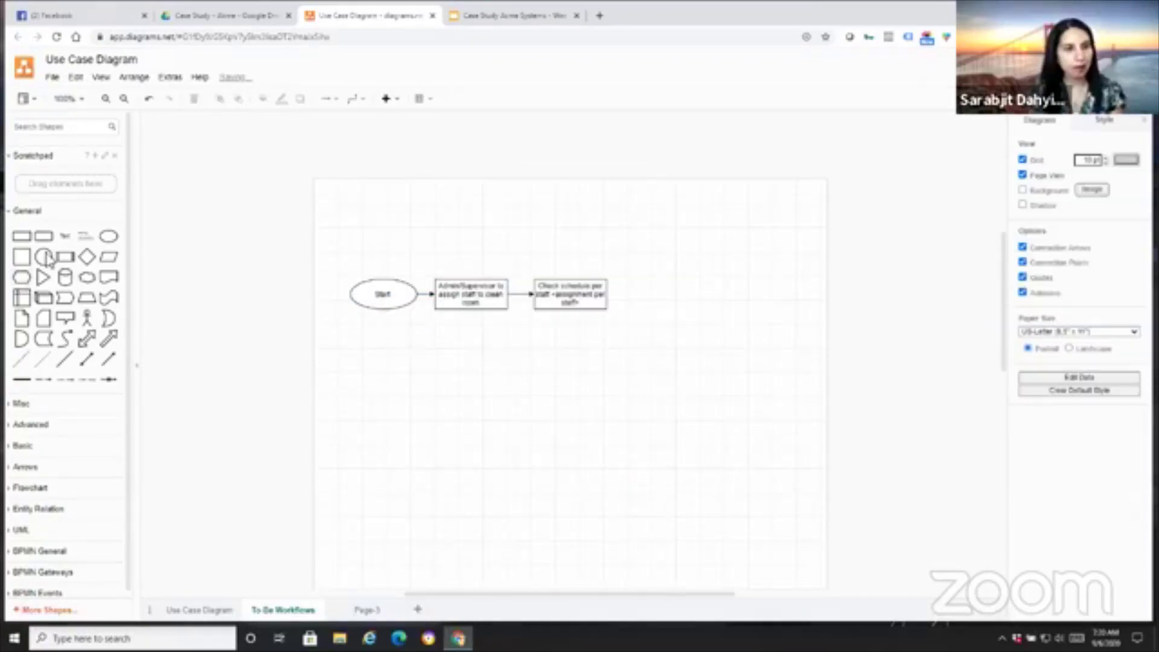
- Add a 'Completed cleaning?' decision diamond after the Check schedule step
drag(85, 258, 642, 281)
double_click(661, 294)
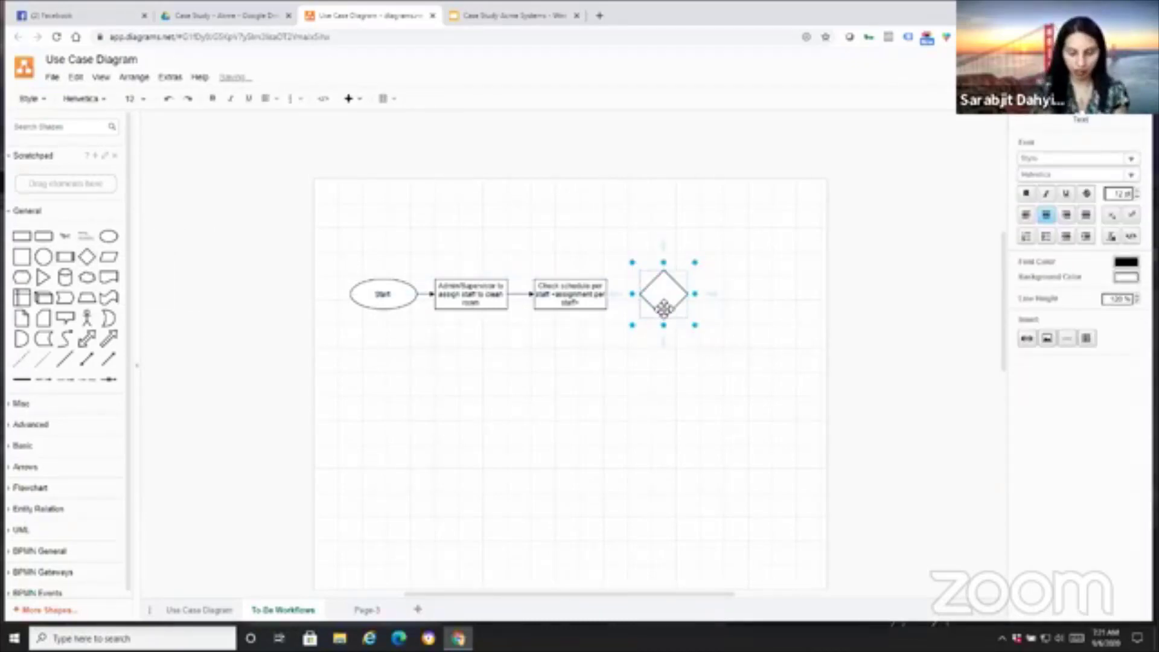
text(Completed)
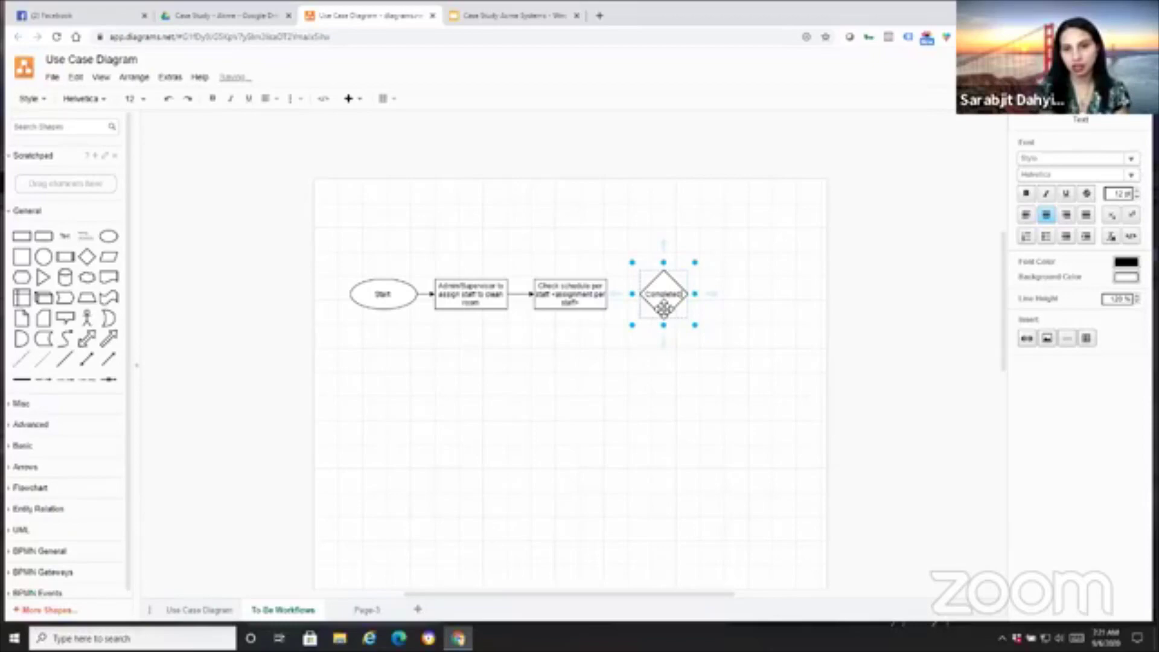
text( cleaning?)
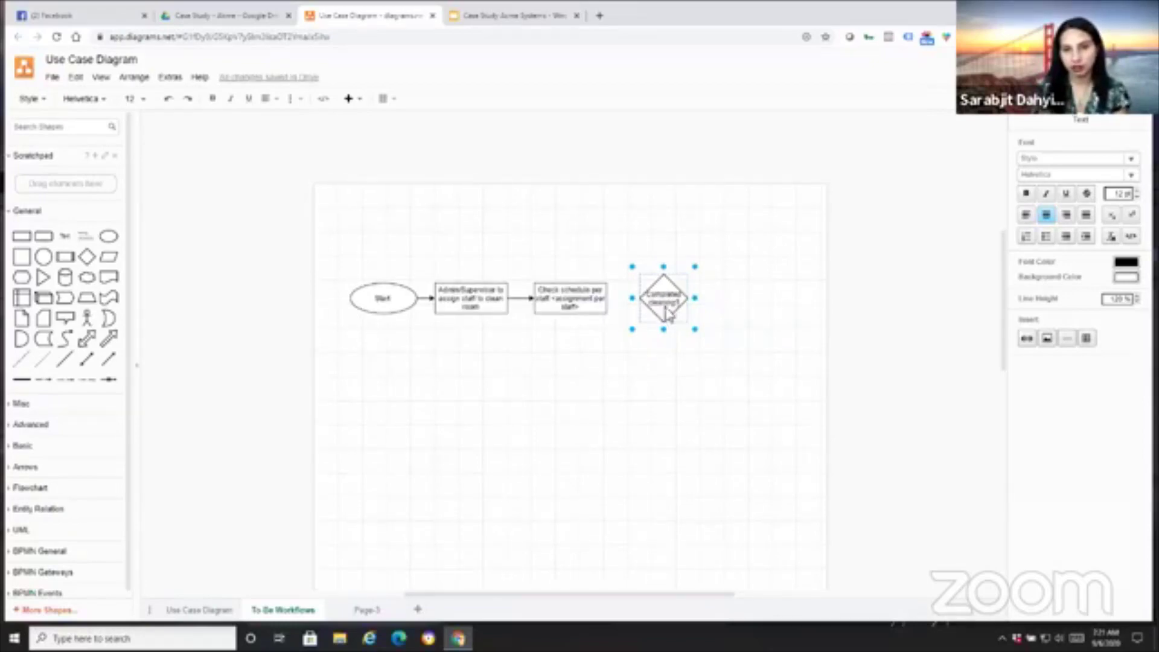
click(664, 320)
- Copy a step box past the diamond for the Supervisor inspect room and Admin review steps
click(594, 305)
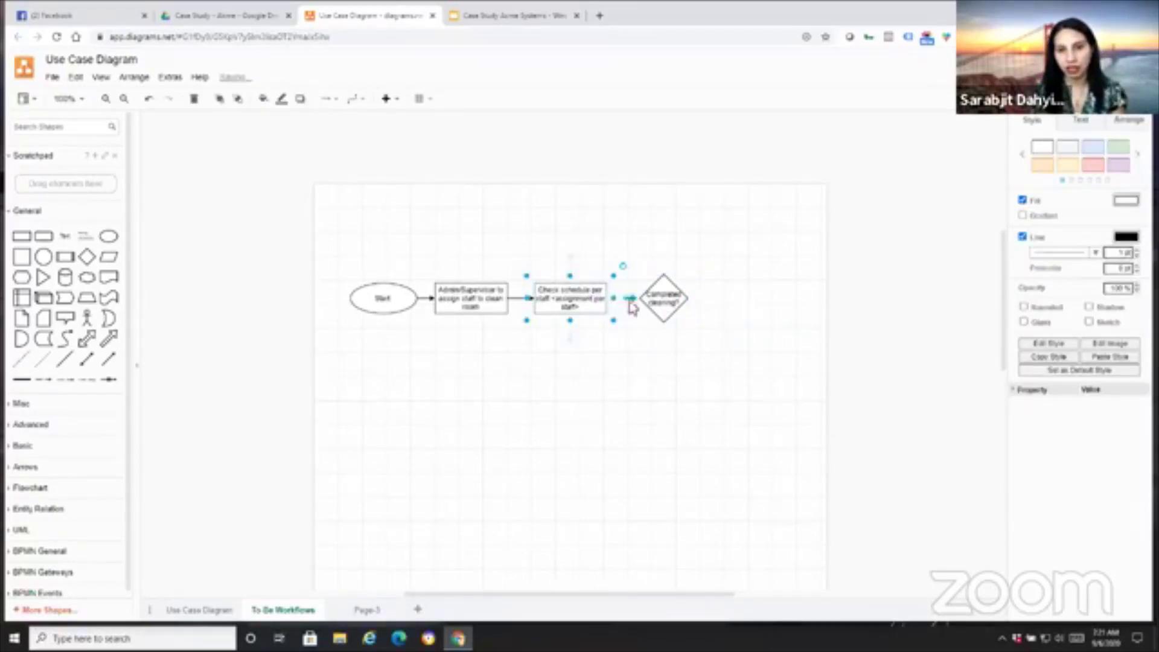
click(626, 302)
click(649, 378)
click(577, 308)
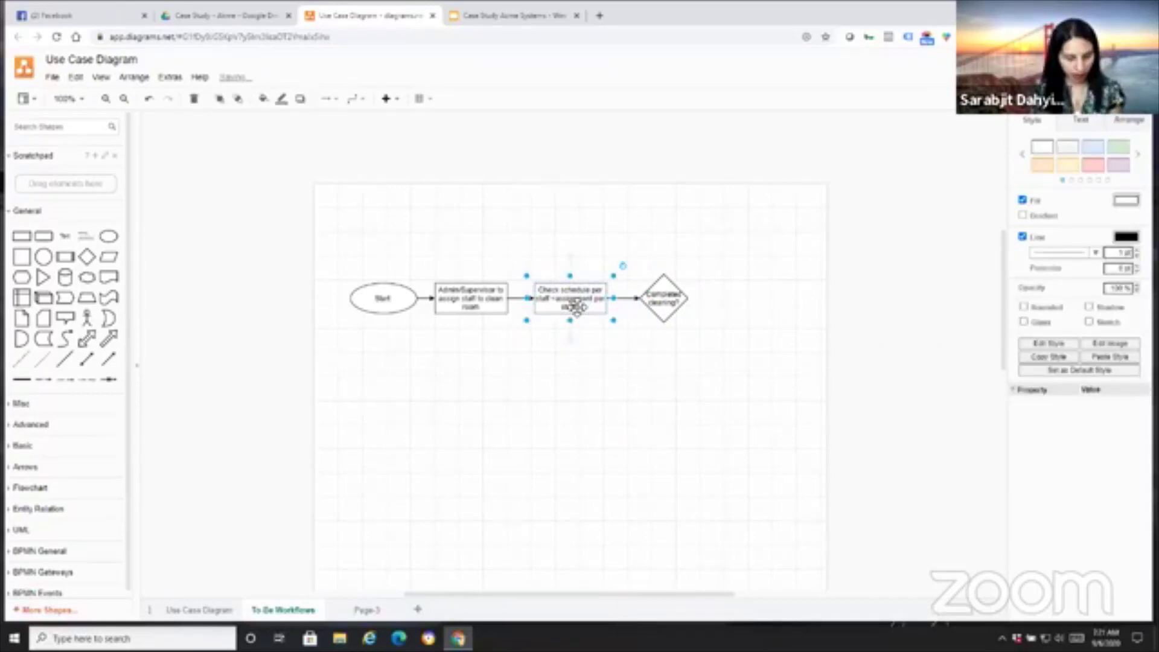
drag(577, 308, 736, 310)
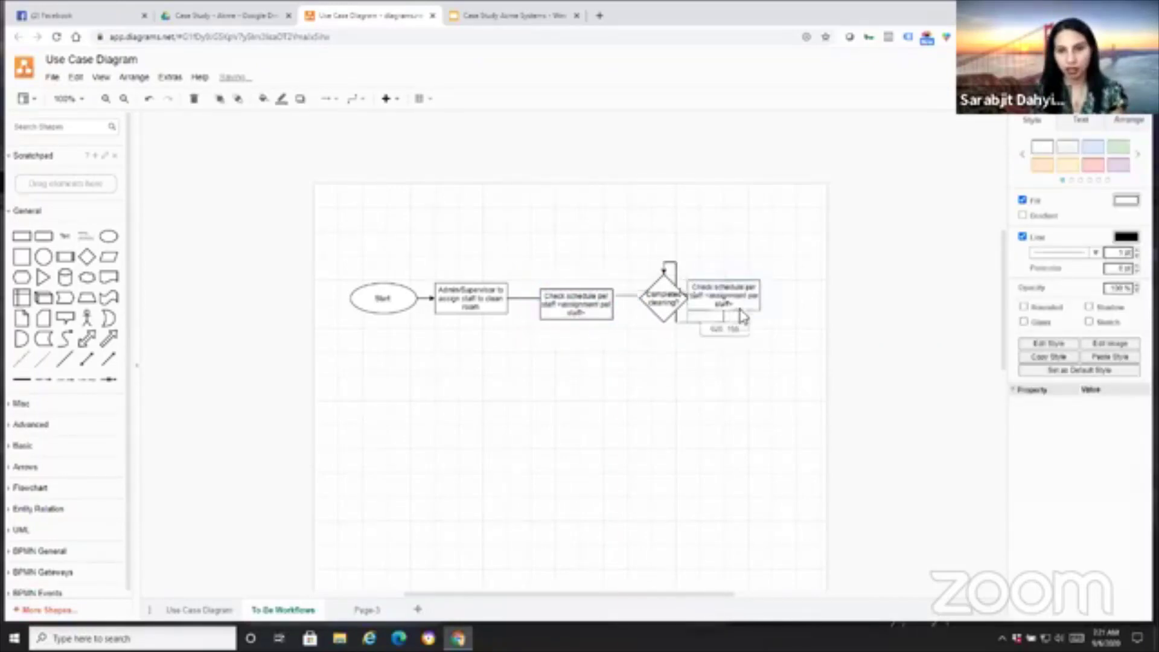
drag(743, 315, 733, 308)
double_click(731, 296)
text(A)
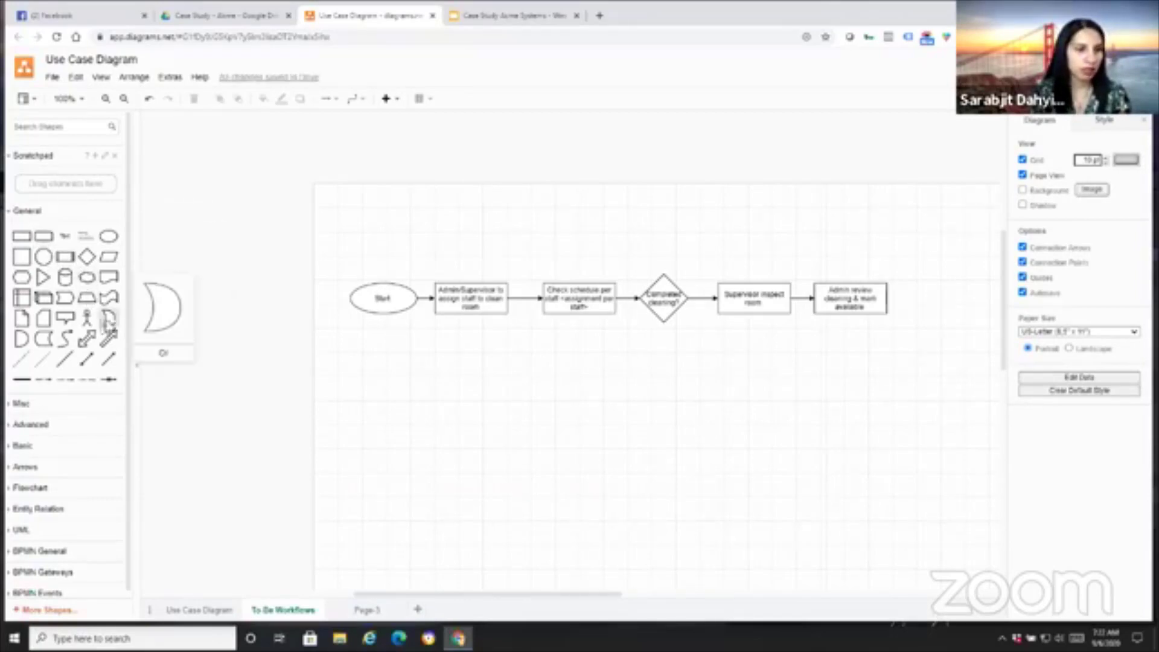
- Duplicate the Start oval to the end of the flow and label it 'End'
click(389, 305)
key(ctrl+d)
drag(388, 305, 966, 314)
click(893, 299)
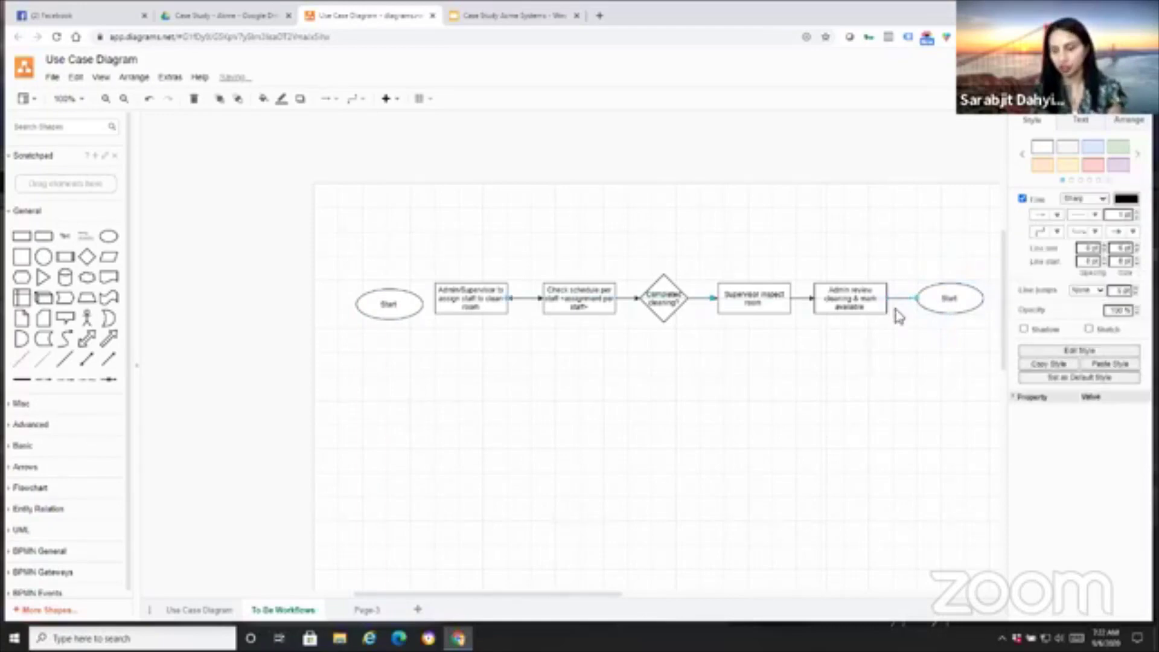
key(Tab)
text(End)
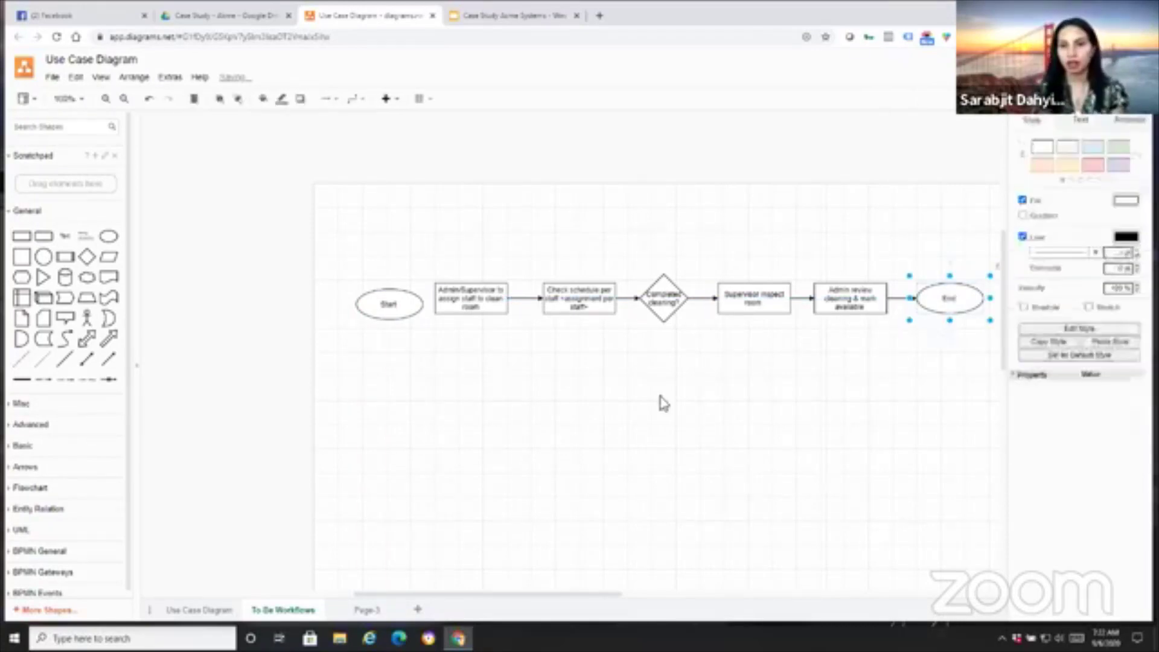
click(662, 401)
- Shift Start and each step left to close the gaps, dropping End below Admin review
mouse_move(385, 306)
mouse_down()
mouse_move(336, 267)
mouse_move(347, 300)
mouse_move(371, 308)
mouse_up()
click(413, 298)
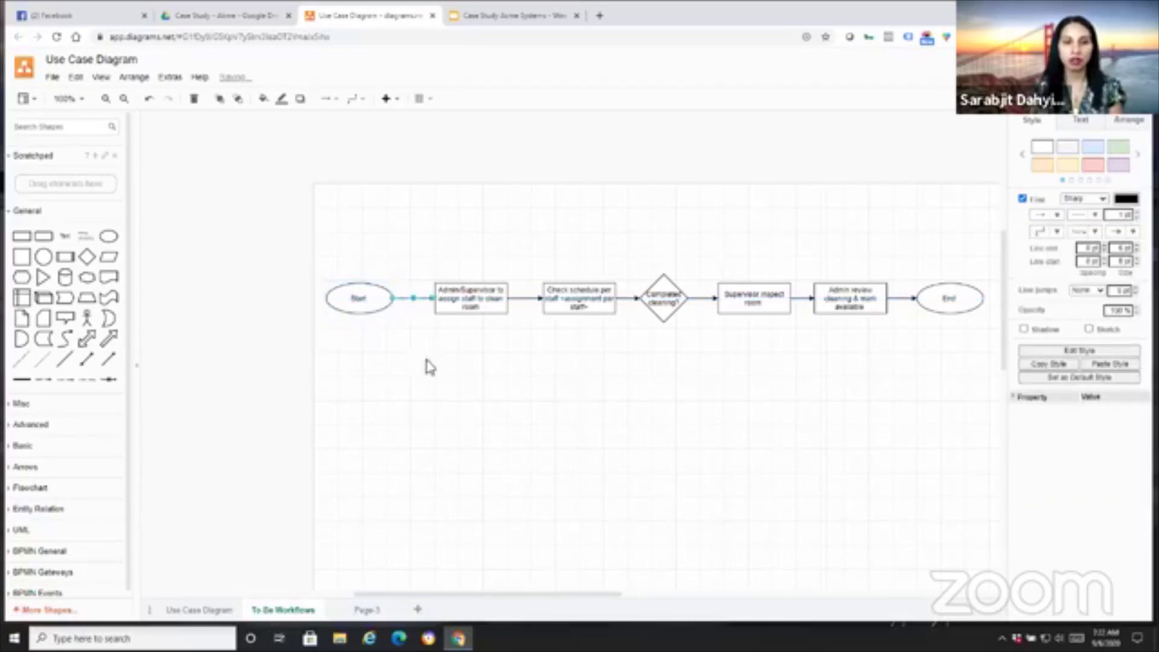
drag(321, 254, 984, 324)
click(785, 363)
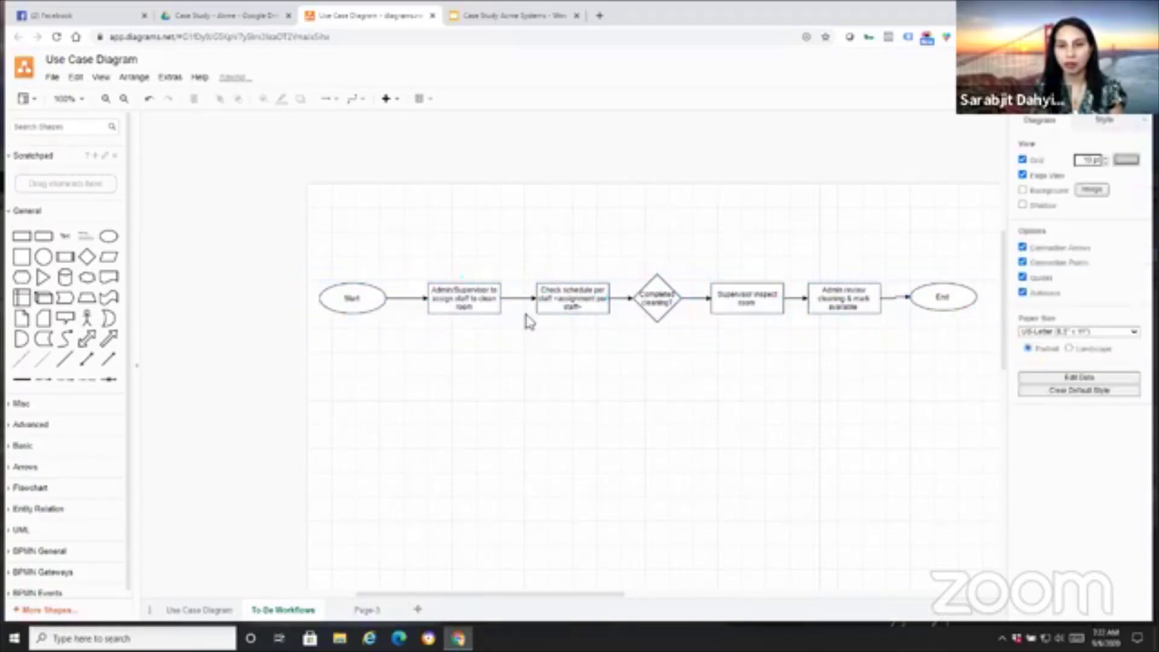
click(352, 303)
drag(460, 300, 448, 300)
drag(565, 308, 610, 305)
drag(733, 302, 688, 305)
drag(823, 302, 766, 313)
drag(936, 299, 741, 394)
- Check the connections by selecting the inspect step, its connector, the End oval and first step
click(709, 301)
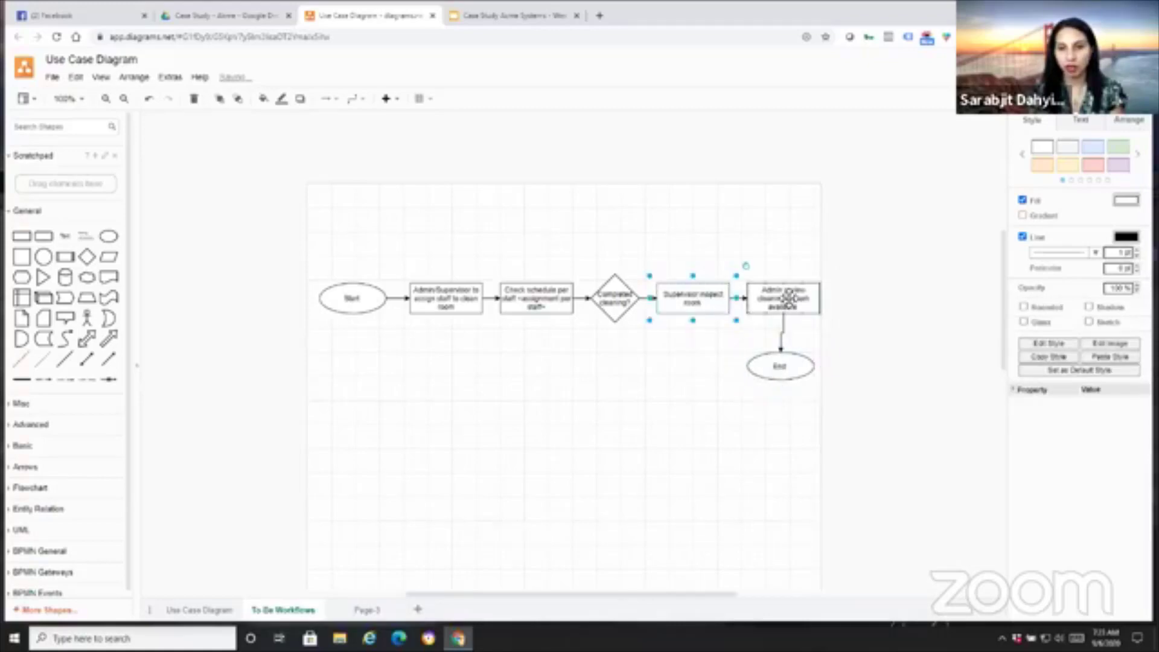
click(738, 298)
click(544, 362)
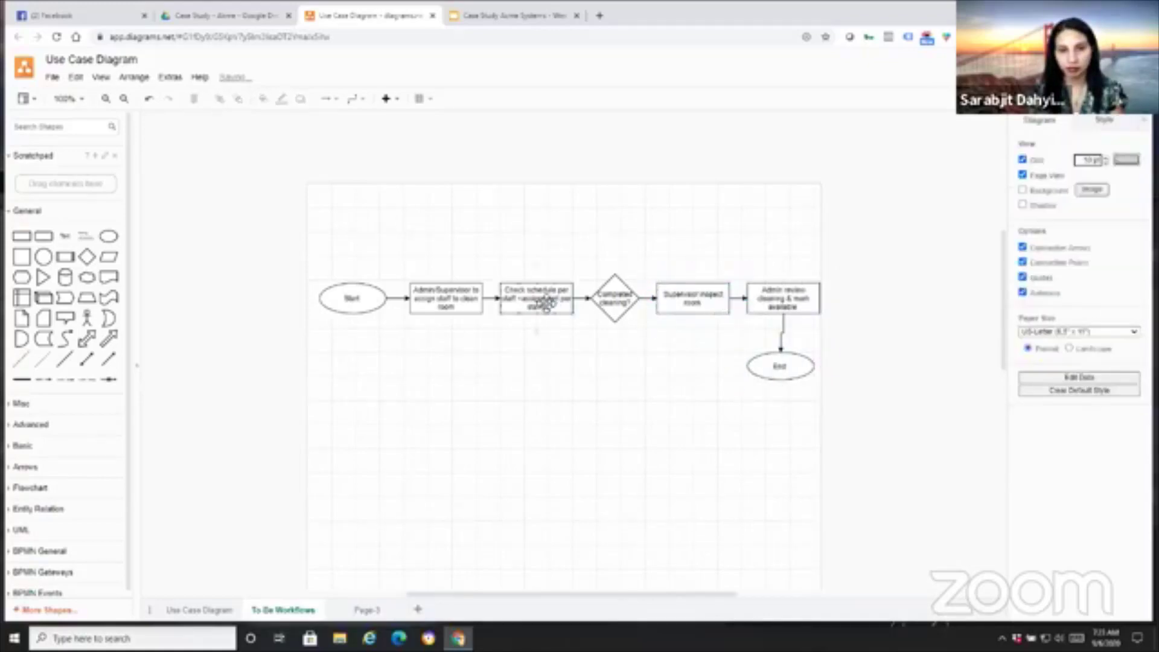
click(775, 362)
click(445, 304)
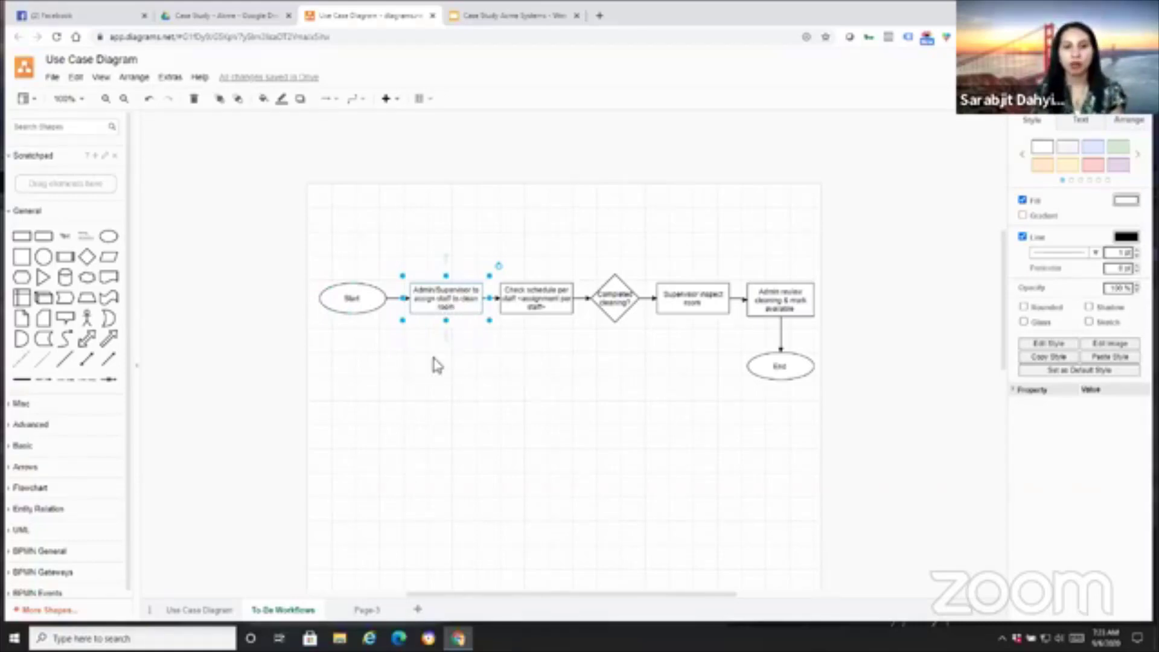
click(604, 395)
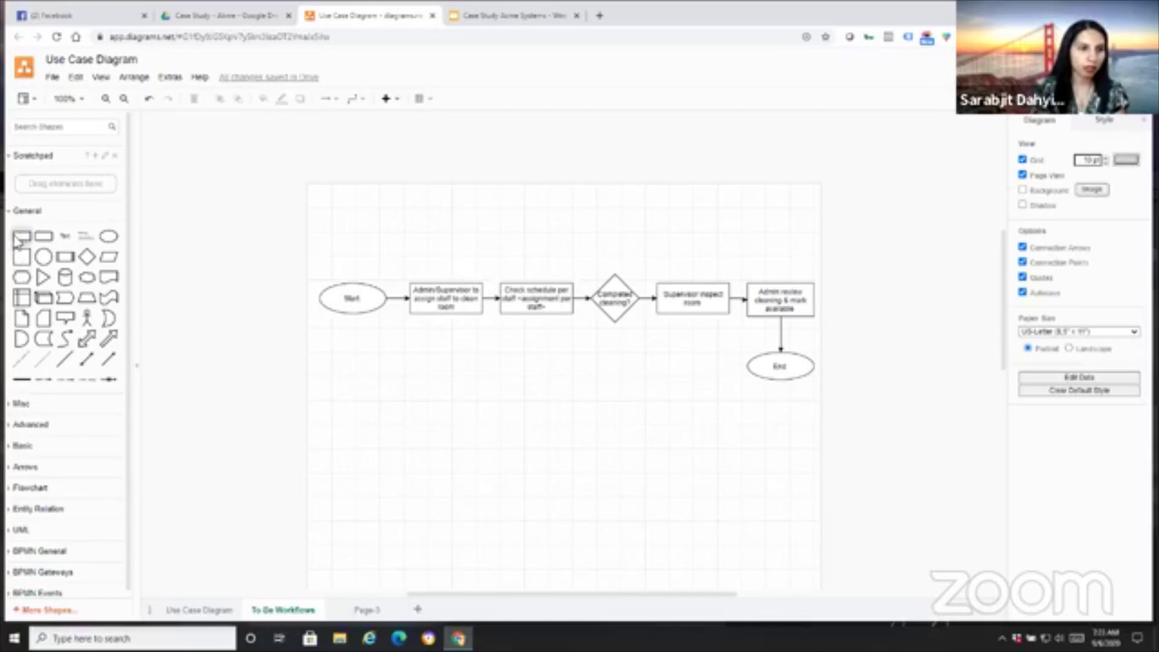
- Add a 'Level 0 - Workflow' title box above the flowchart, deleting an accidental Start copy
drag(22, 236, 398, 233)
double_click(385, 224)
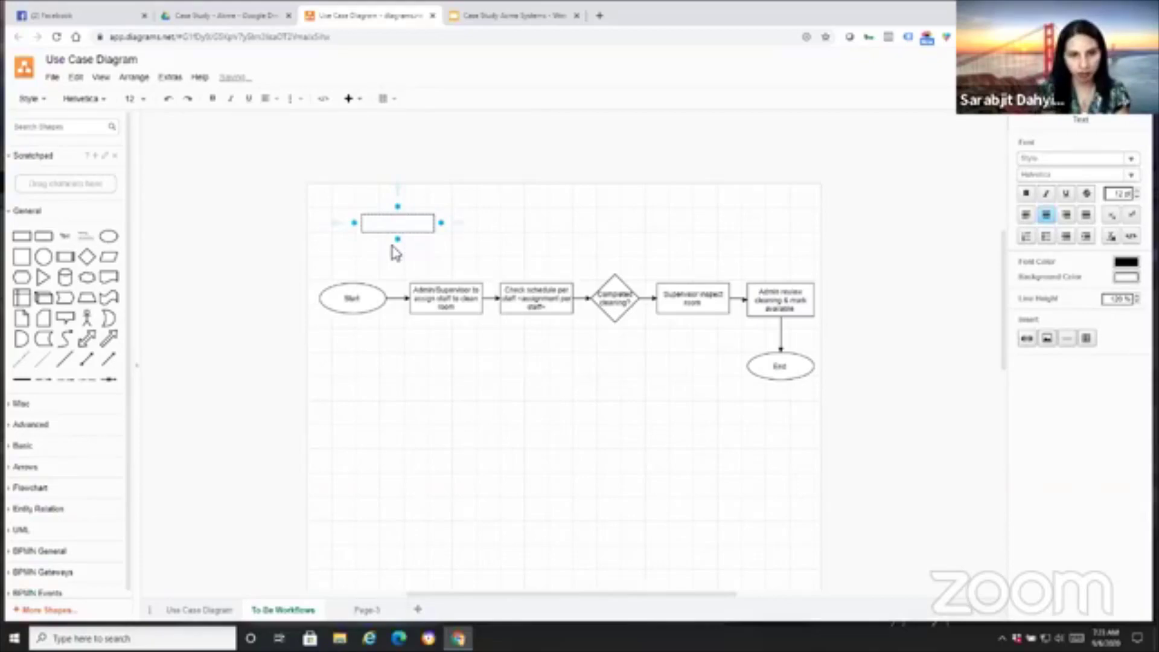
text(Level 0 - Workflow)
click(396, 253)
drag(365, 314, 401, 326)
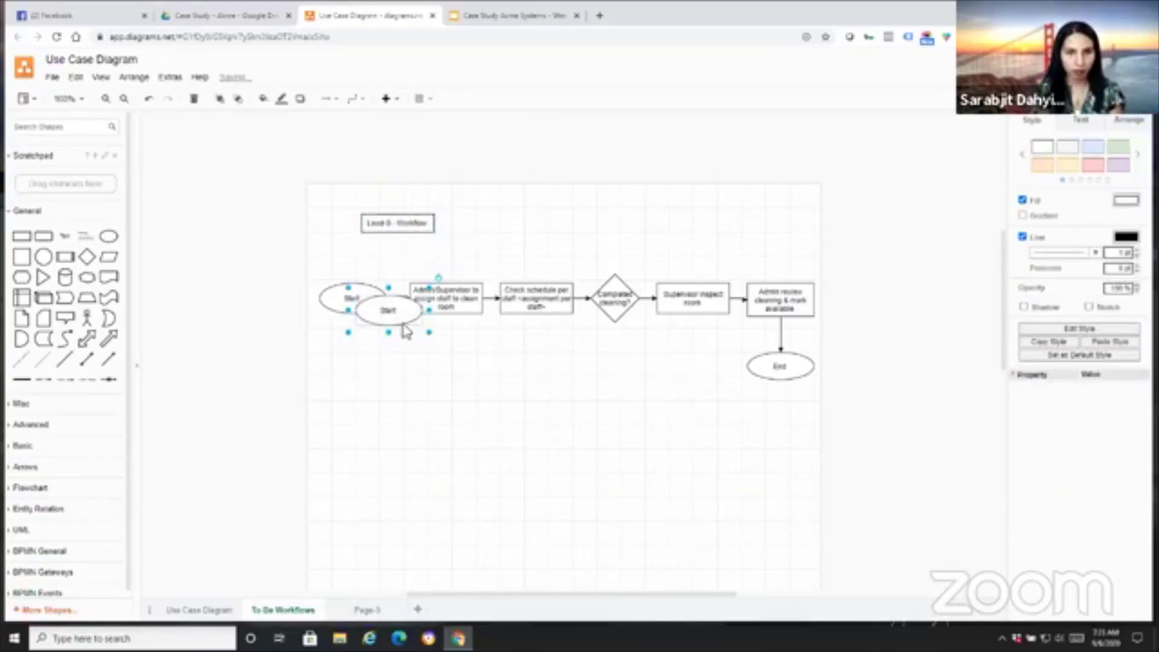
key(Delete)
- Copy the title lower down the page and change it to 'Level 1 - Workflow'
click(409, 224)
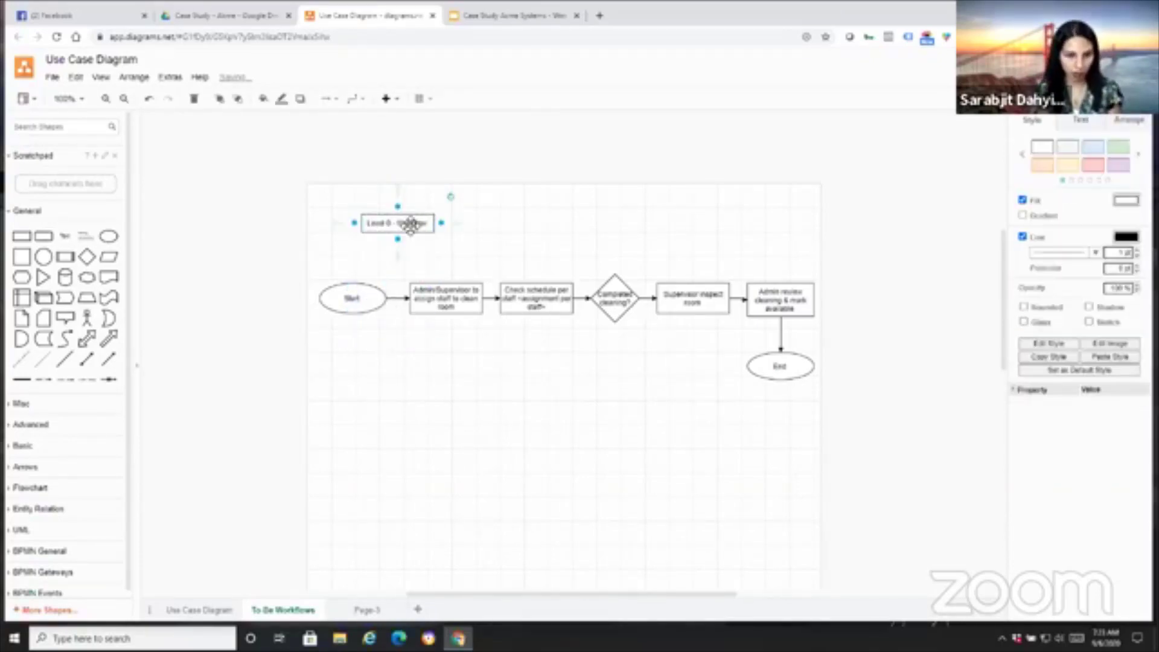
drag(411, 224, 393, 506)
double_click(389, 507)
click(387, 514)
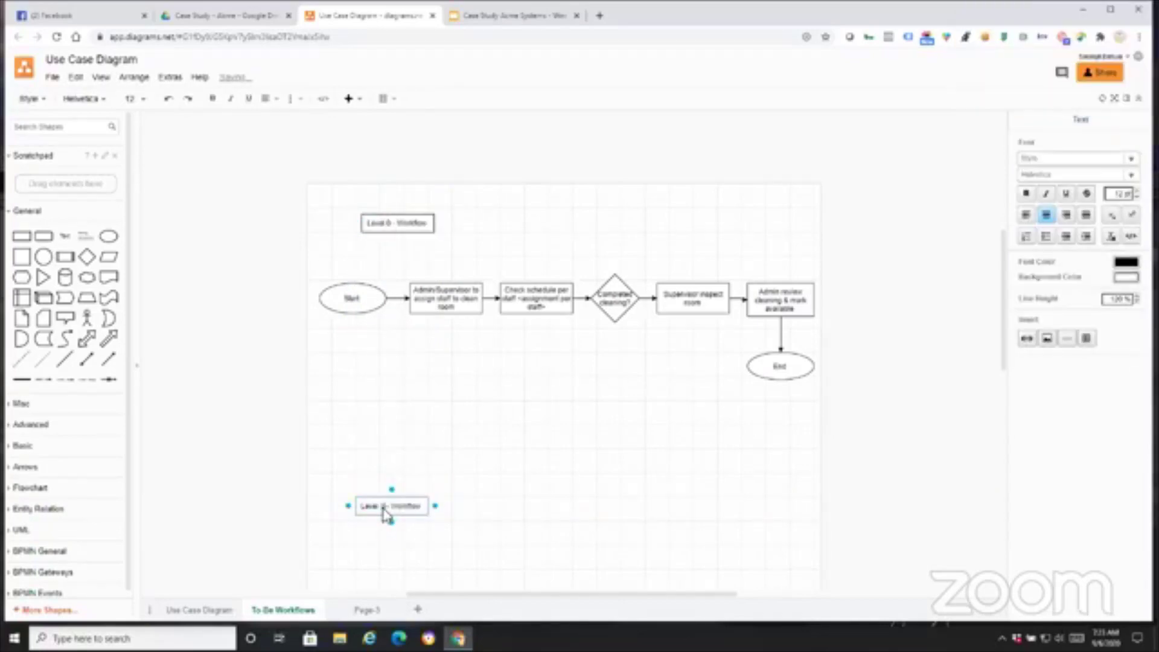
text(1)
click(523, 462)
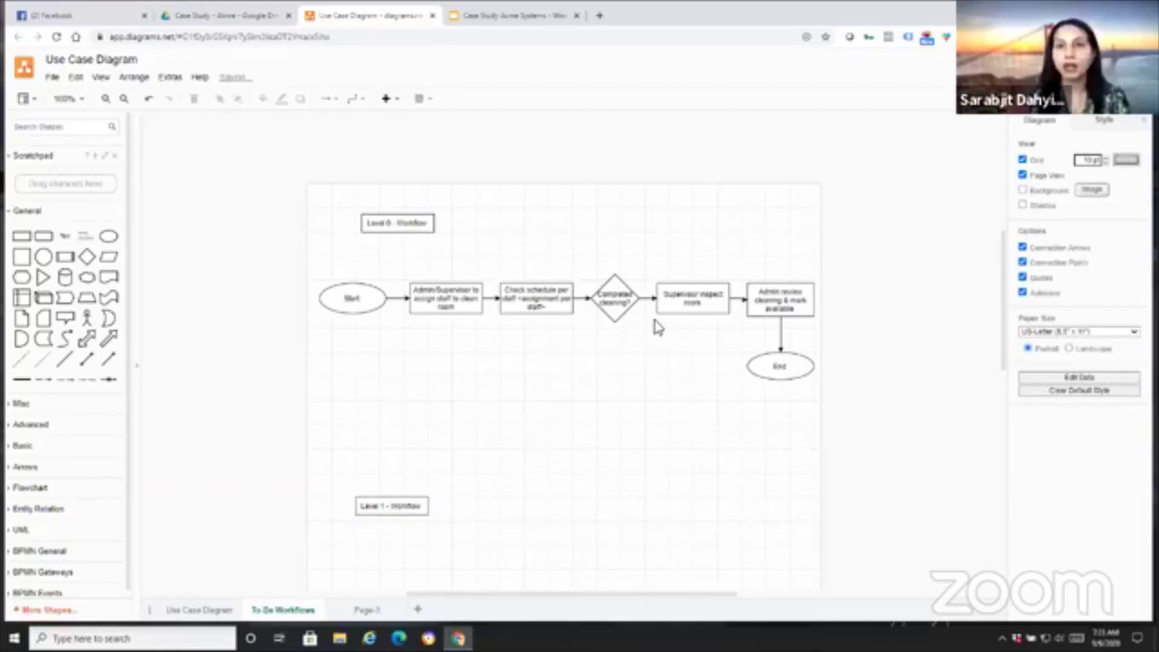
- Shift the Level 0 step shapes and decision left, and raise End just under Admin review
click(443, 295)
drag(443, 295, 439, 294)
click(520, 298)
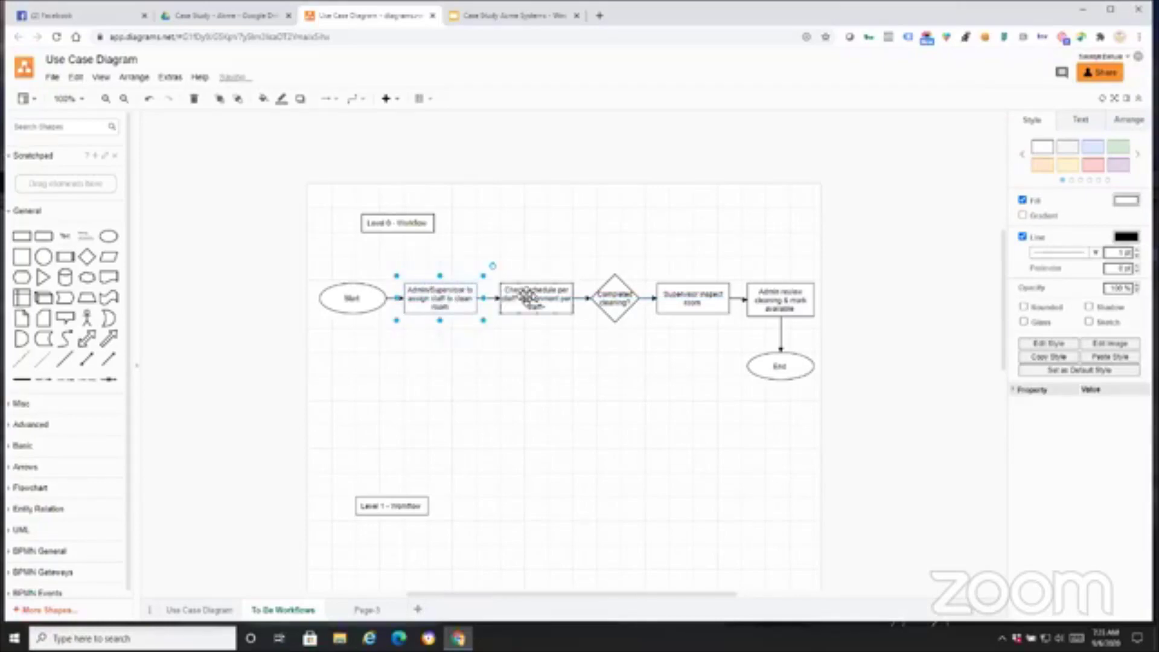
drag(520, 297, 518, 300)
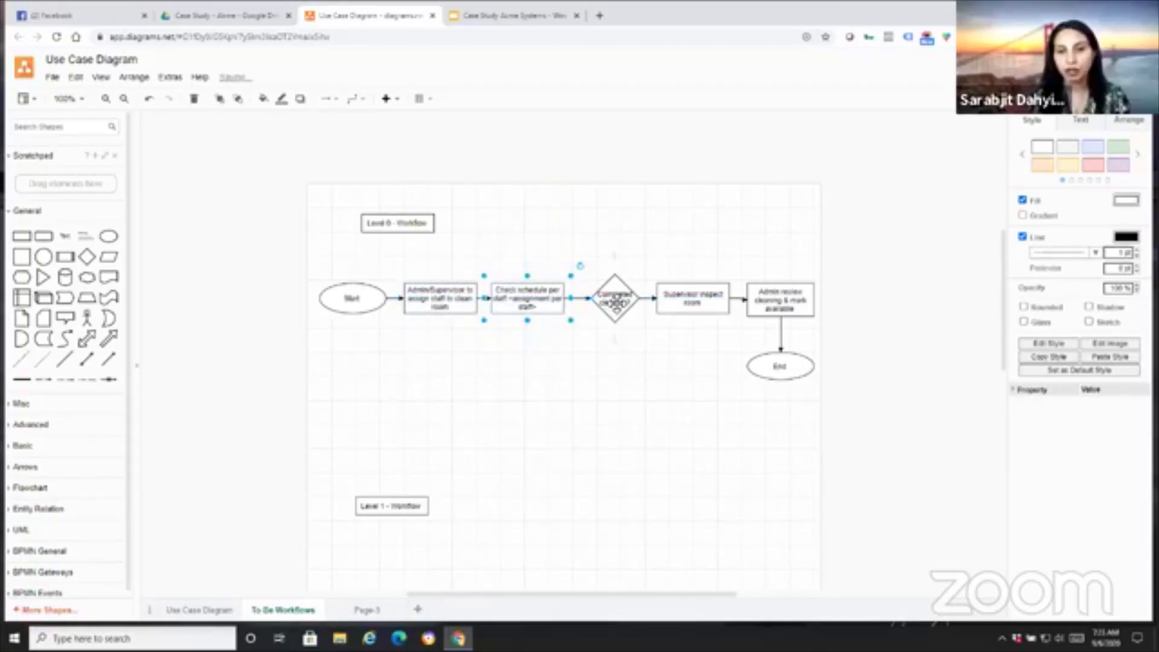
click(614, 298)
drag(615, 298, 613, 302)
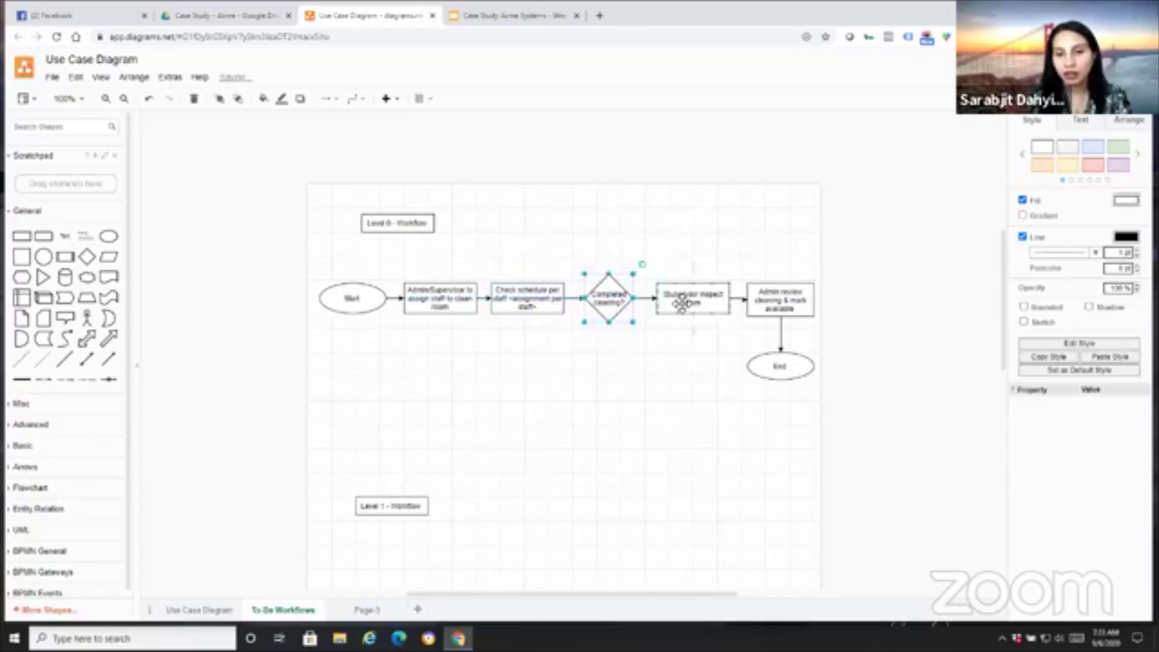
drag(688, 305, 677, 306)
drag(777, 308, 766, 309)
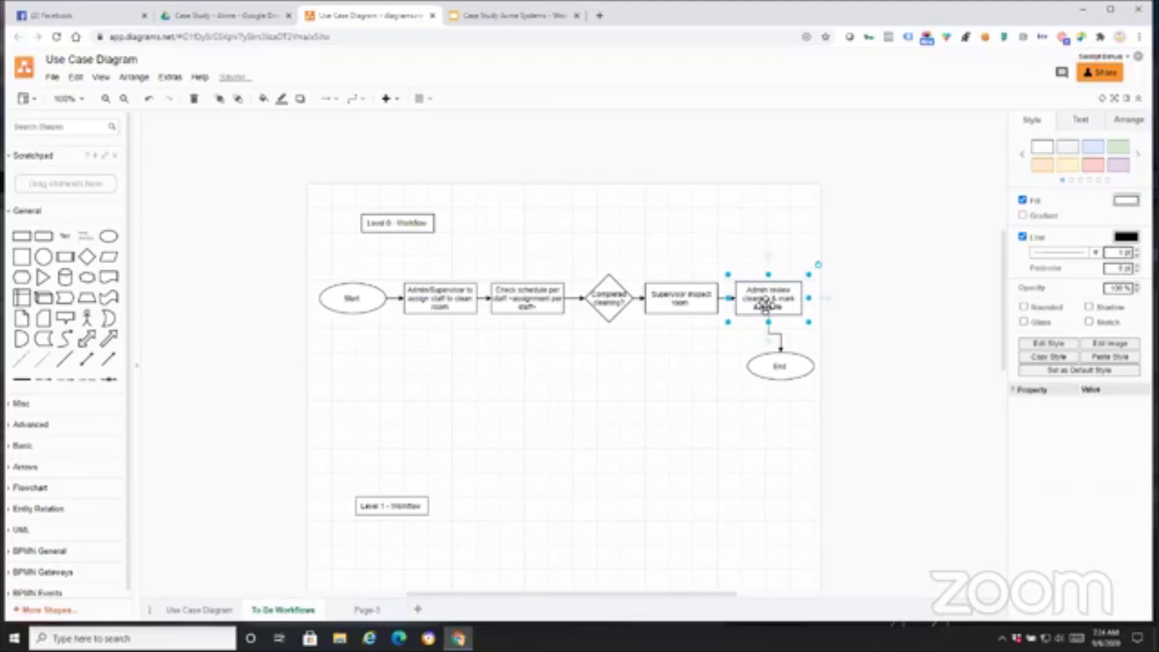
drag(776, 364, 769, 352)
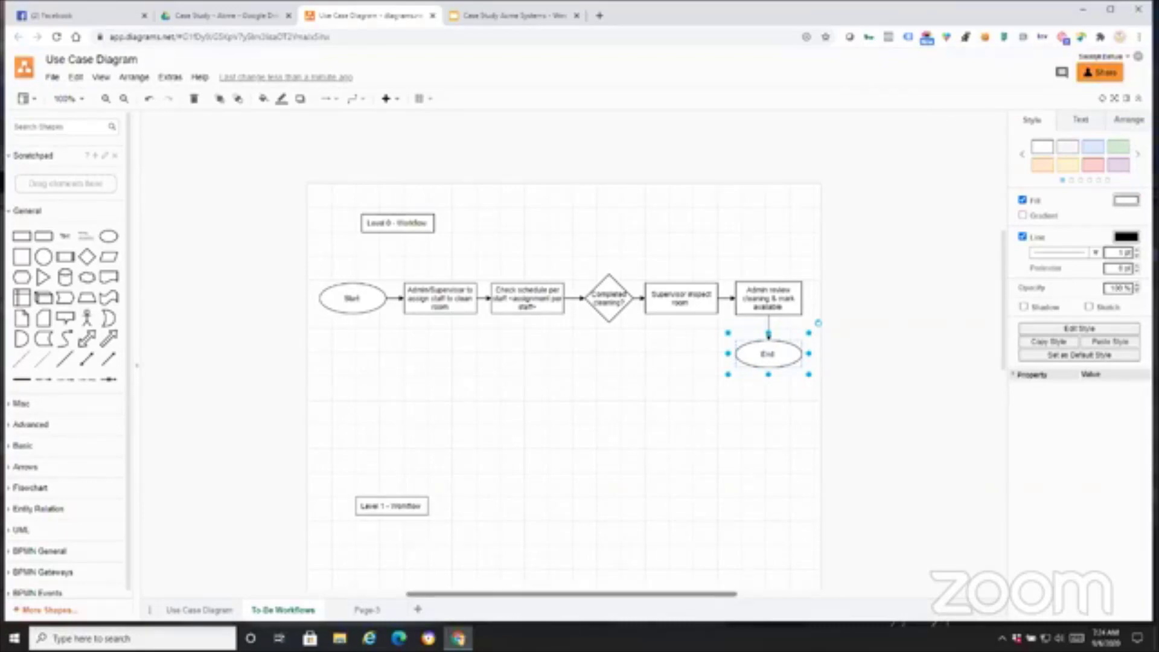
click(552, 488)
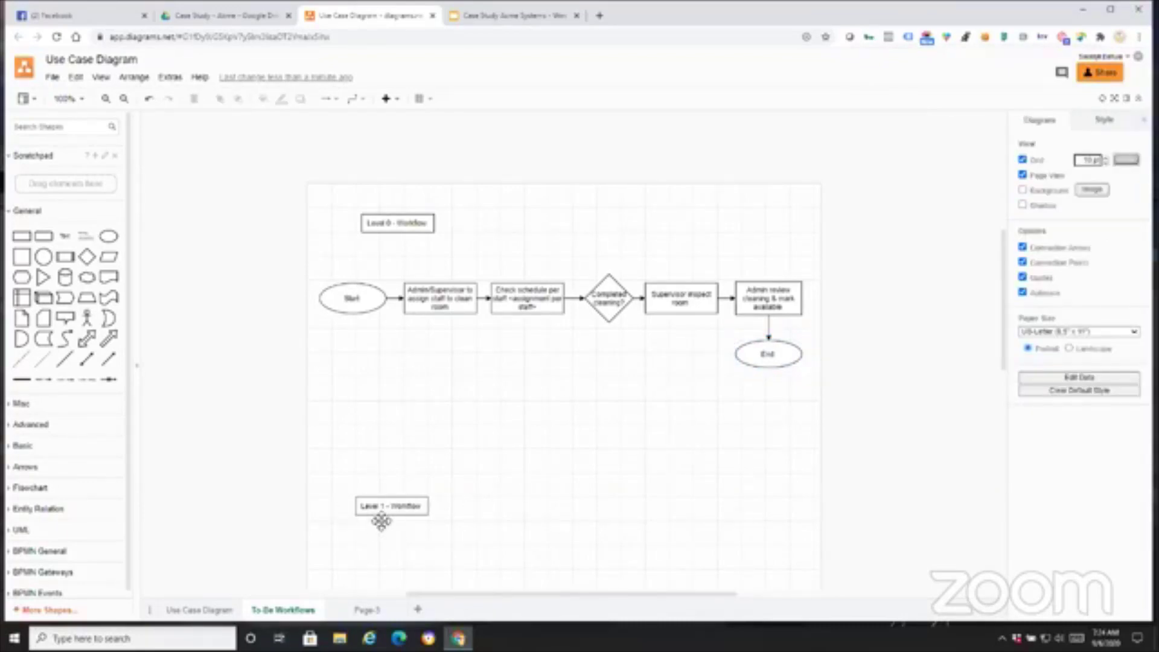
- Raise the Level 1 - Workflow label step by step until it sits near the Level 0 flowchart
drag(382, 521, 356, 493)
click(474, 528)
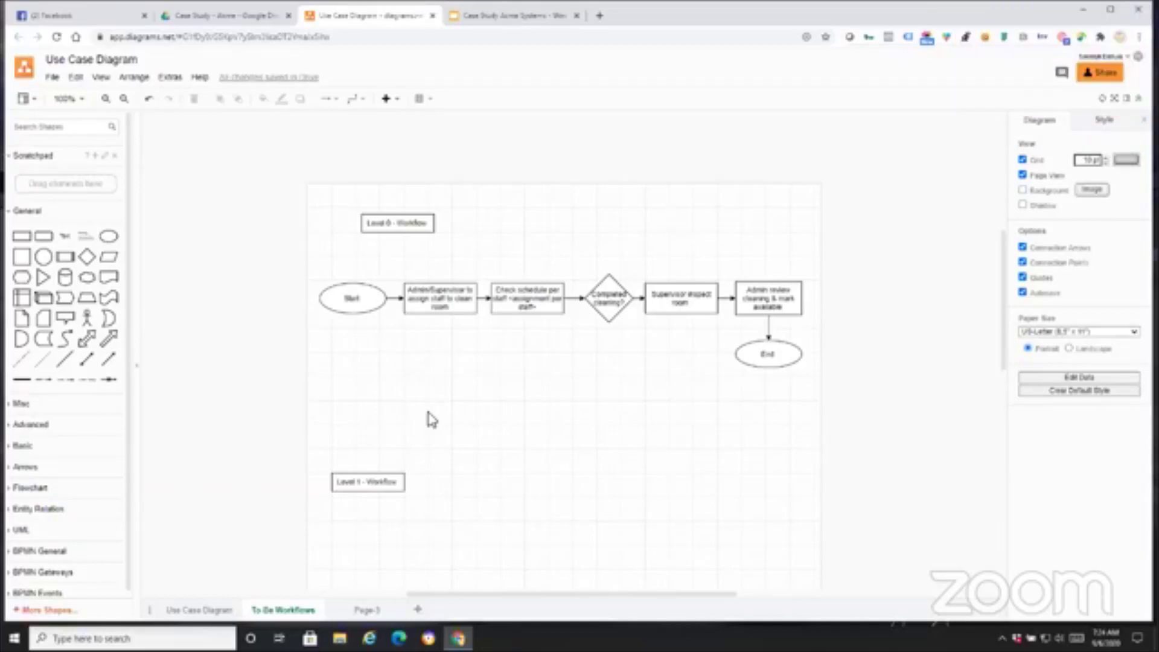
drag(380, 481, 381, 462)
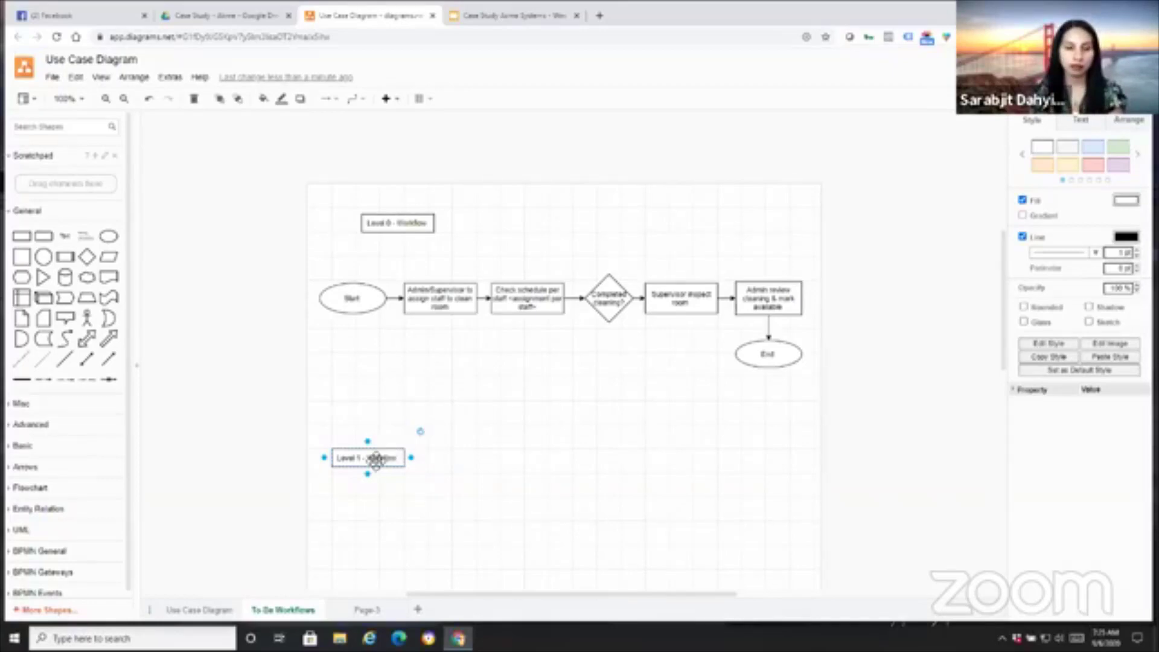
drag(367, 465, 368, 442)
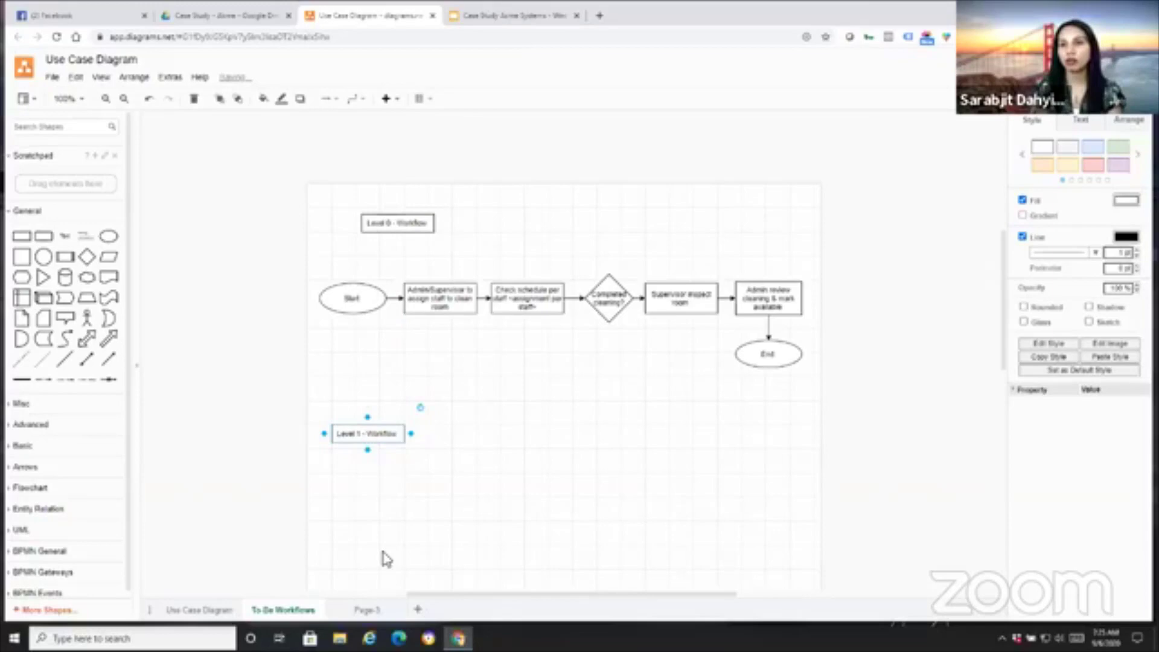
scroll(385, 558, down, 4)
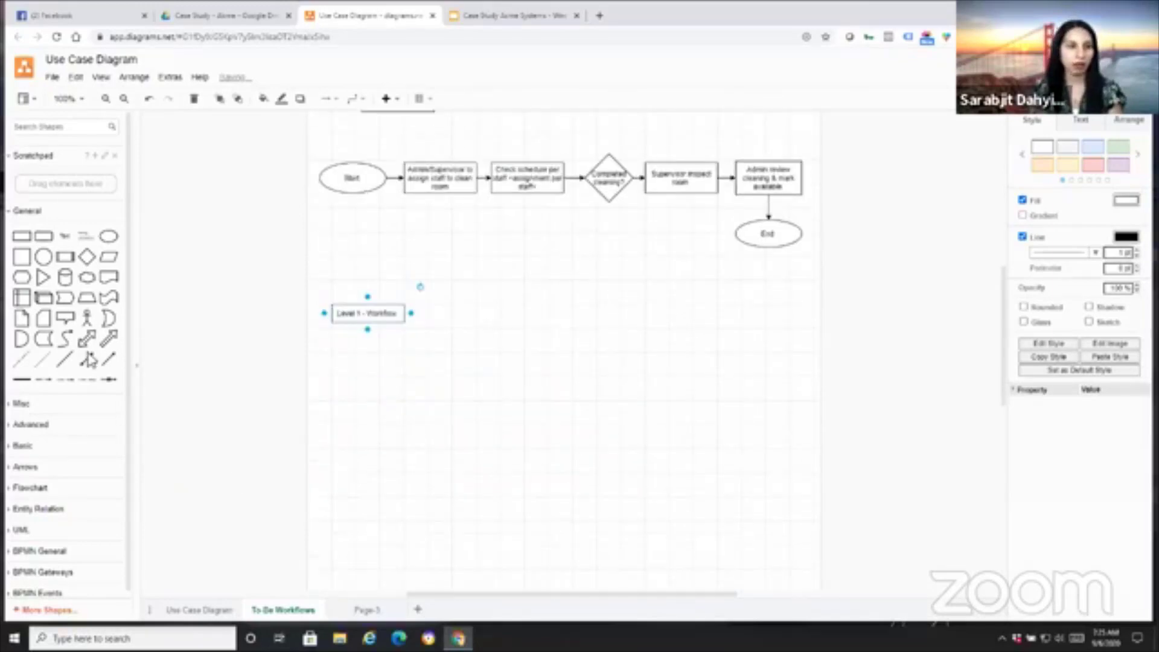
- Place the actor figures below the Level 1 label and rename the third actor 'Admin'
drag(27, 247, 371, 370)
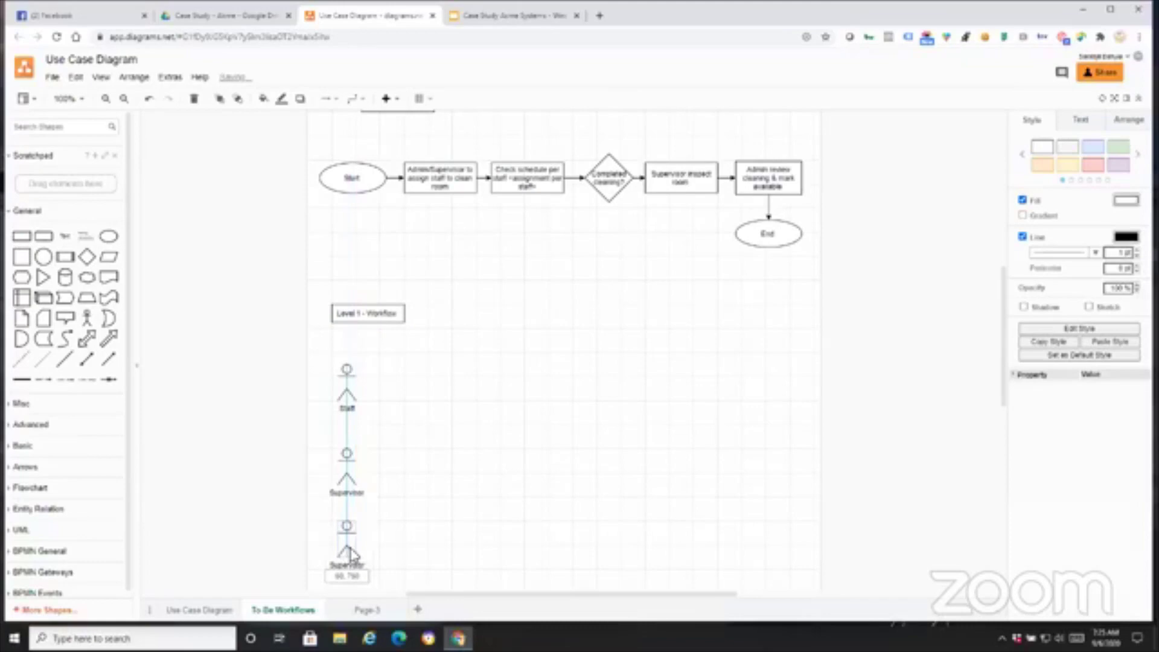
drag(352, 556, 332, 577)
double_click(337, 571)
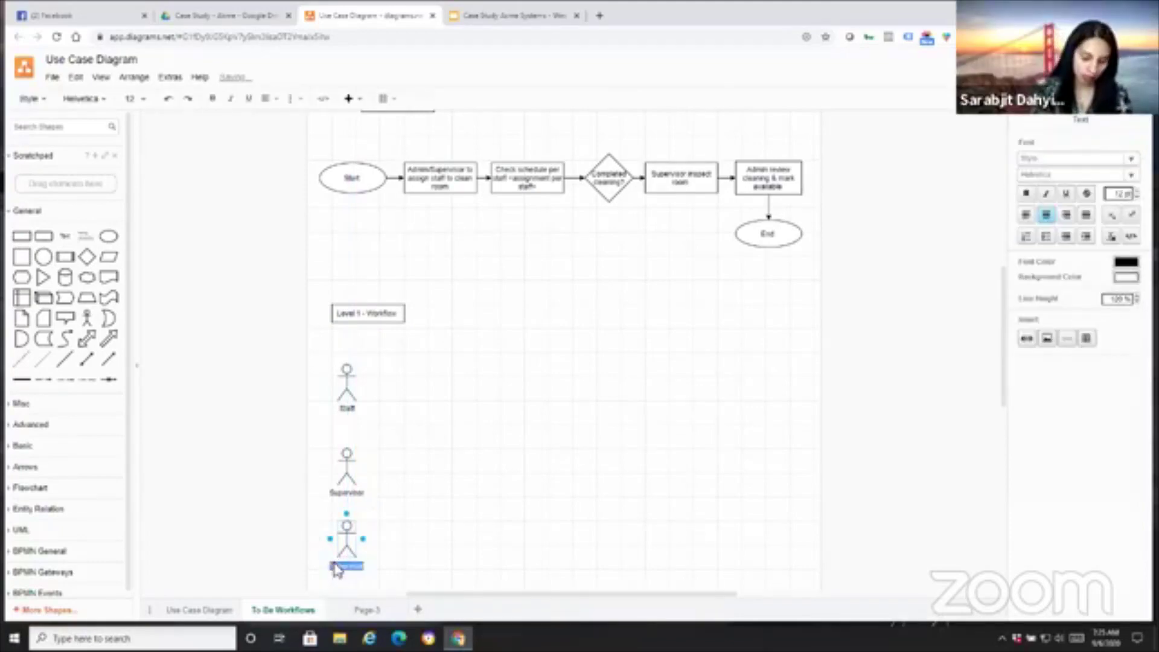
text(Ad)
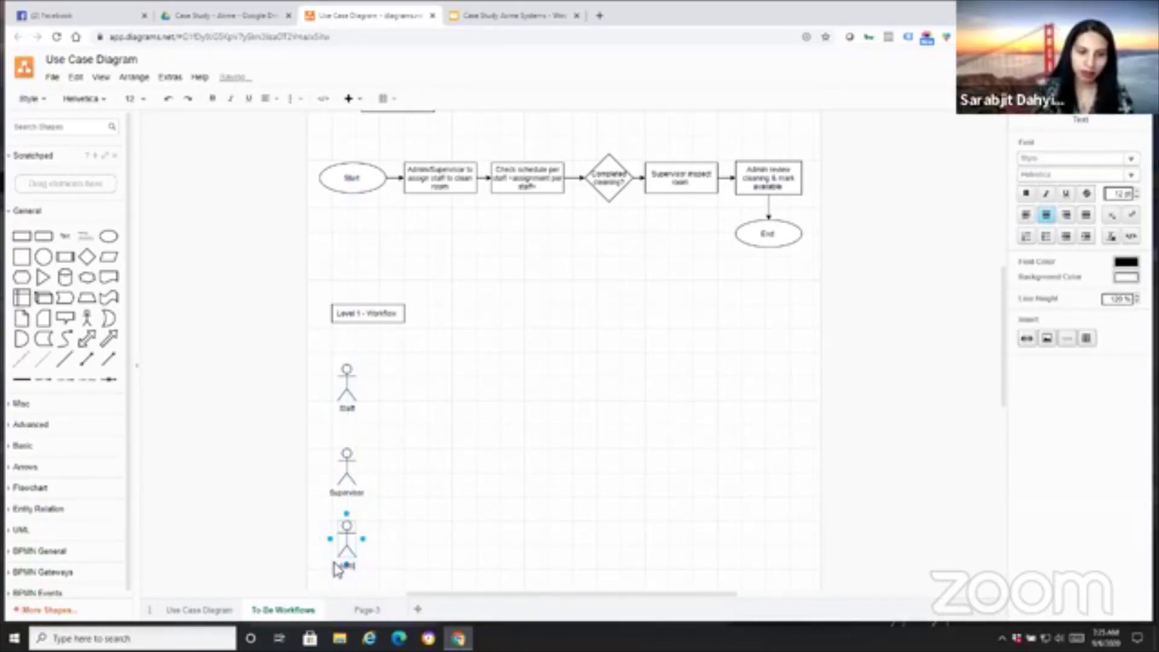
text(min)
click(610, 460)
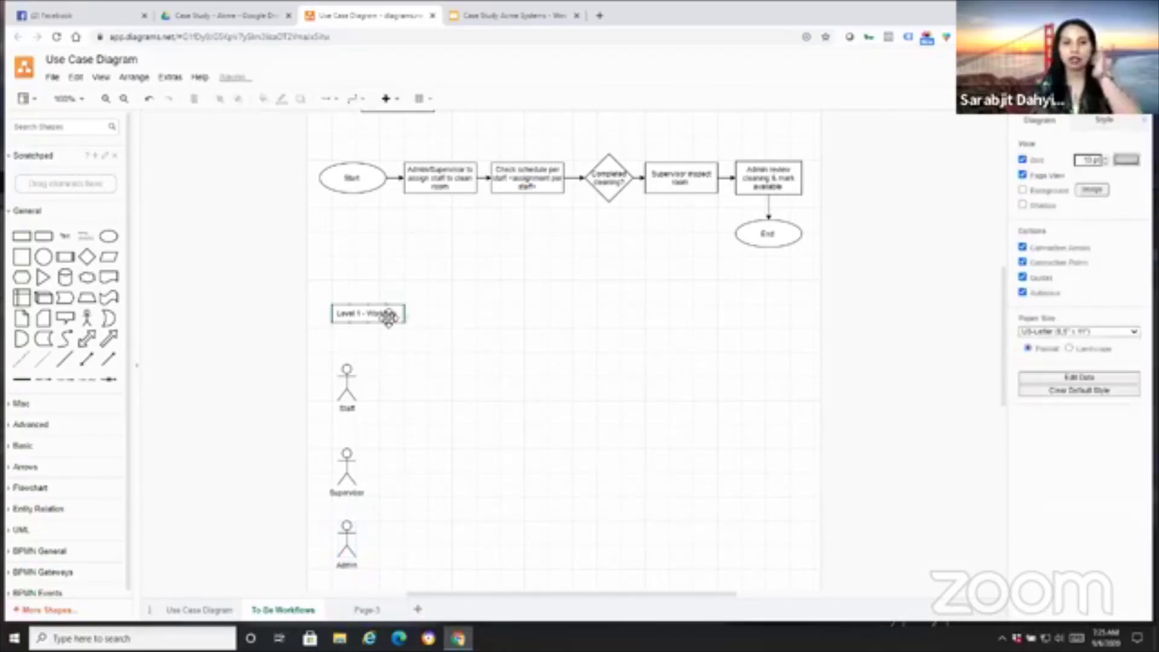
- Nudge the Level 1 - Workflow label and the Staff actor slightly upward
click(387, 314)
drag(387, 314, 385, 303)
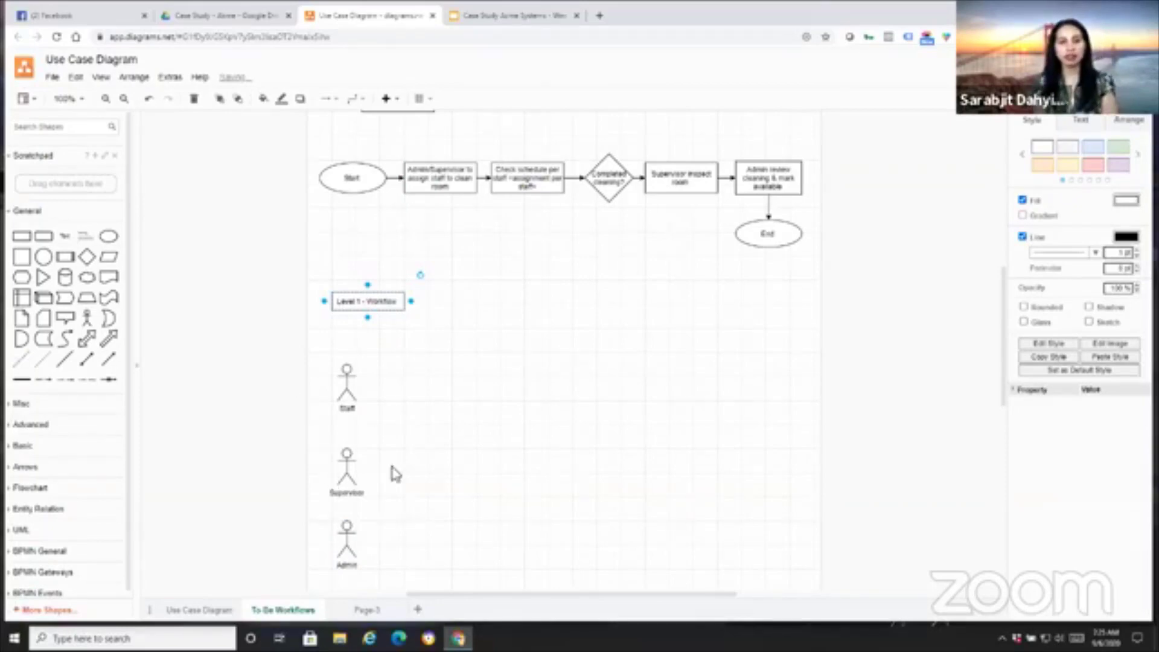
drag(358, 416, 357, 398)
scroll(352, 559, down, 2)
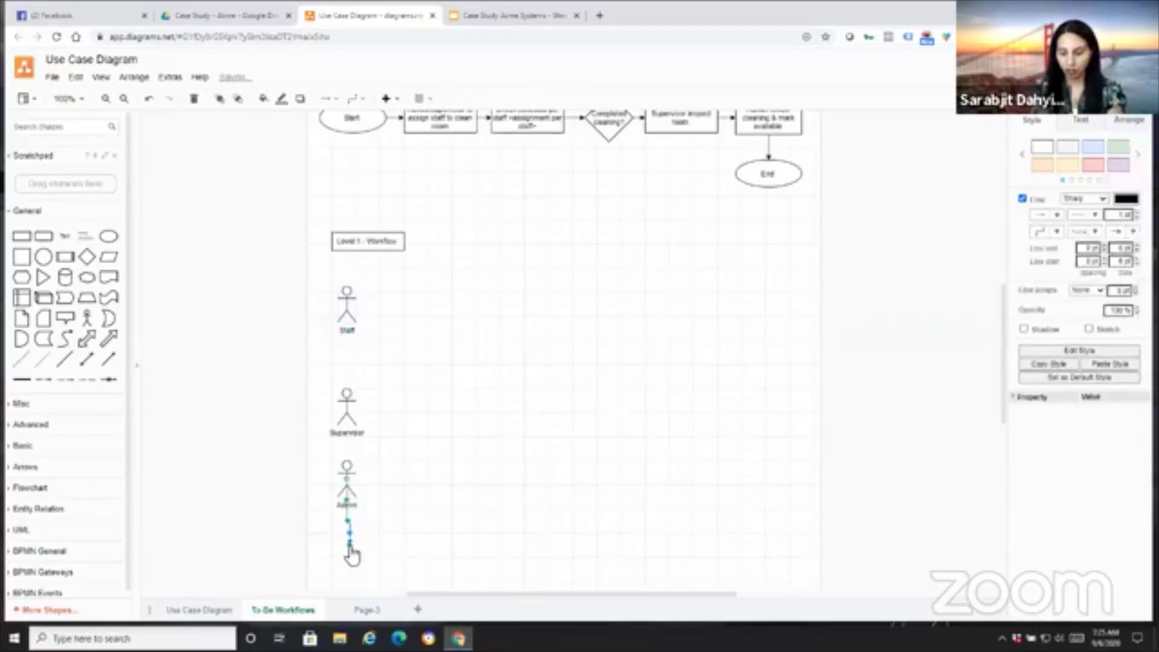
click(350, 543)
- Move Admin further down and Supervisor down so the three actors are evenly spaced
drag(347, 491, 345, 544)
mouse_move(350, 411)
mouse_down()
mouse_move(353, 426)
mouse_move(350, 412)
mouse_up()
key(Escape)
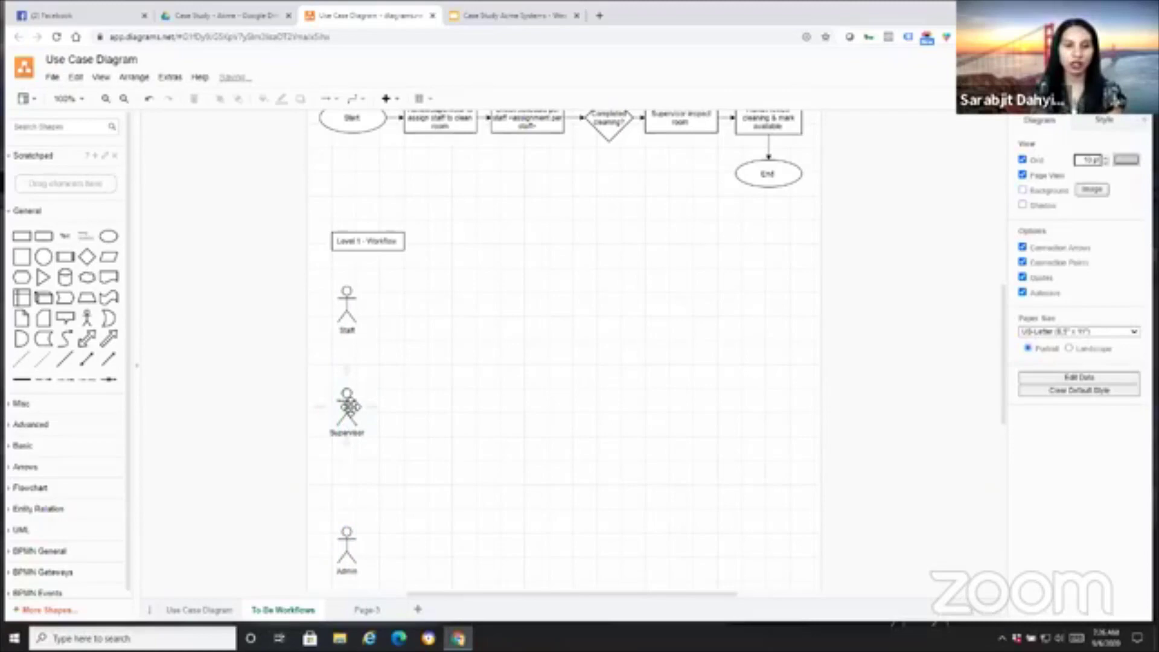
click(349, 406)
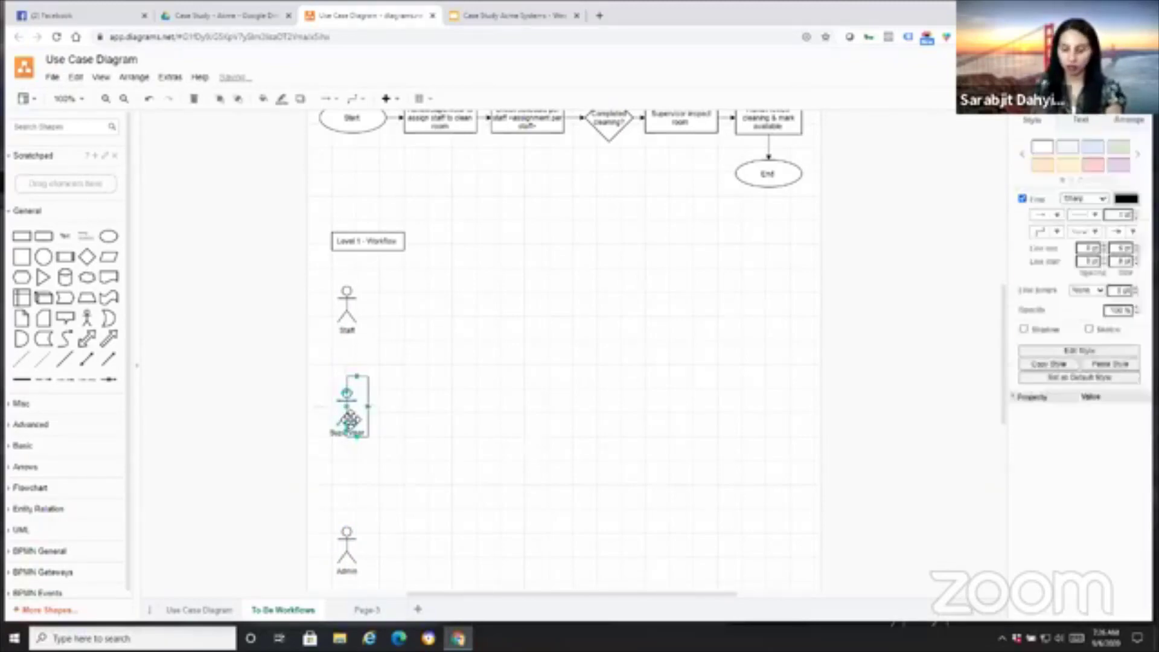
key(Escape)
drag(347, 406, 350, 414)
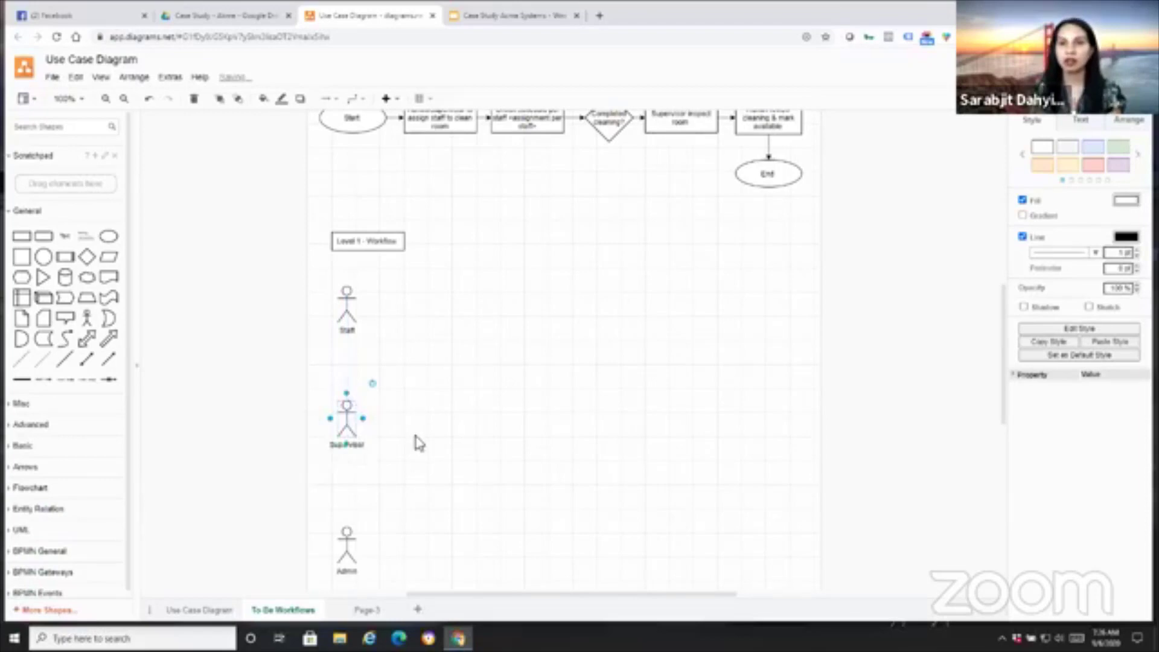
click(415, 437)
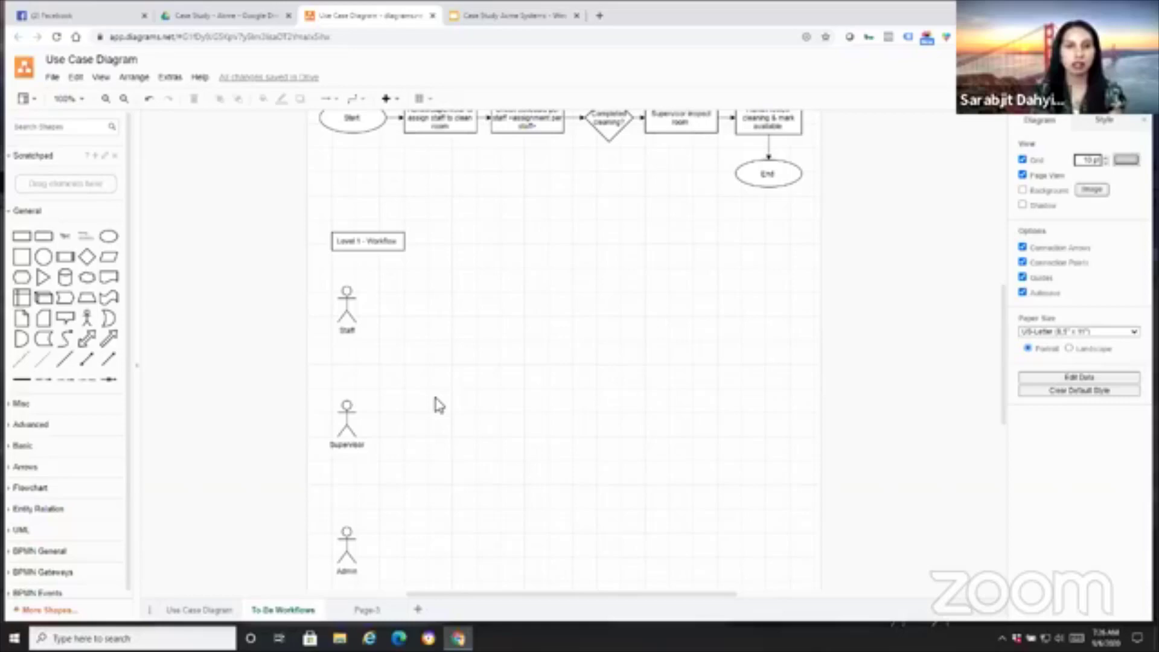
scroll(439, 406, up, 2)
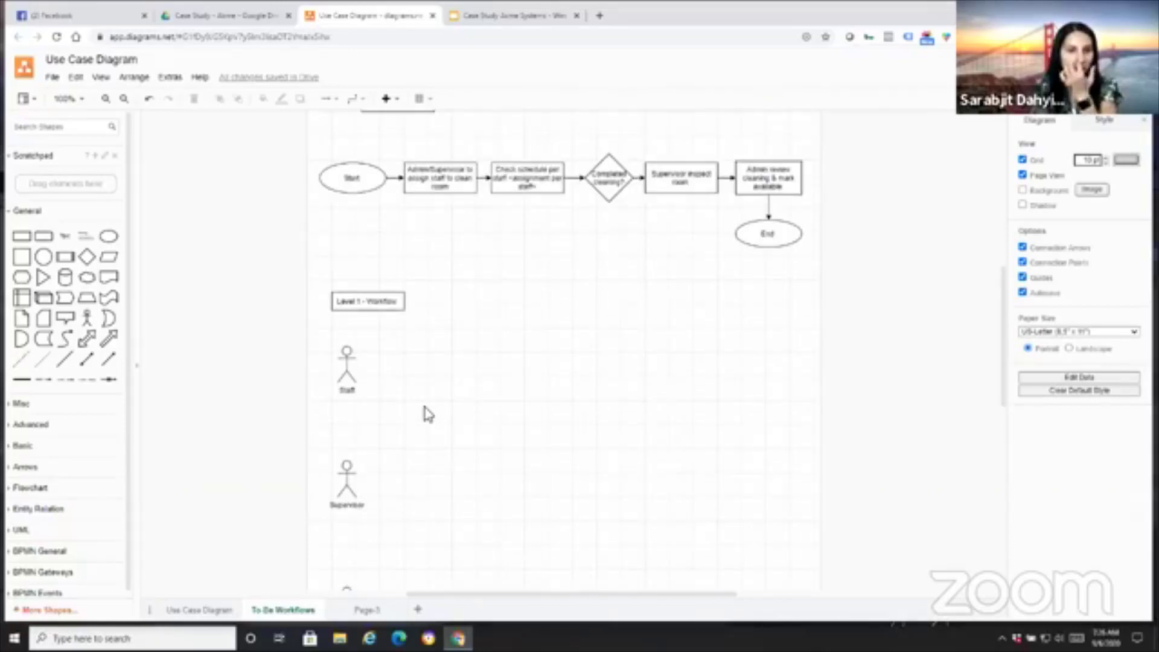
- Add a dashed divider below the Staff lane and a flattened ellipse beside the Staff actor
drag(22, 361, 746, 430)
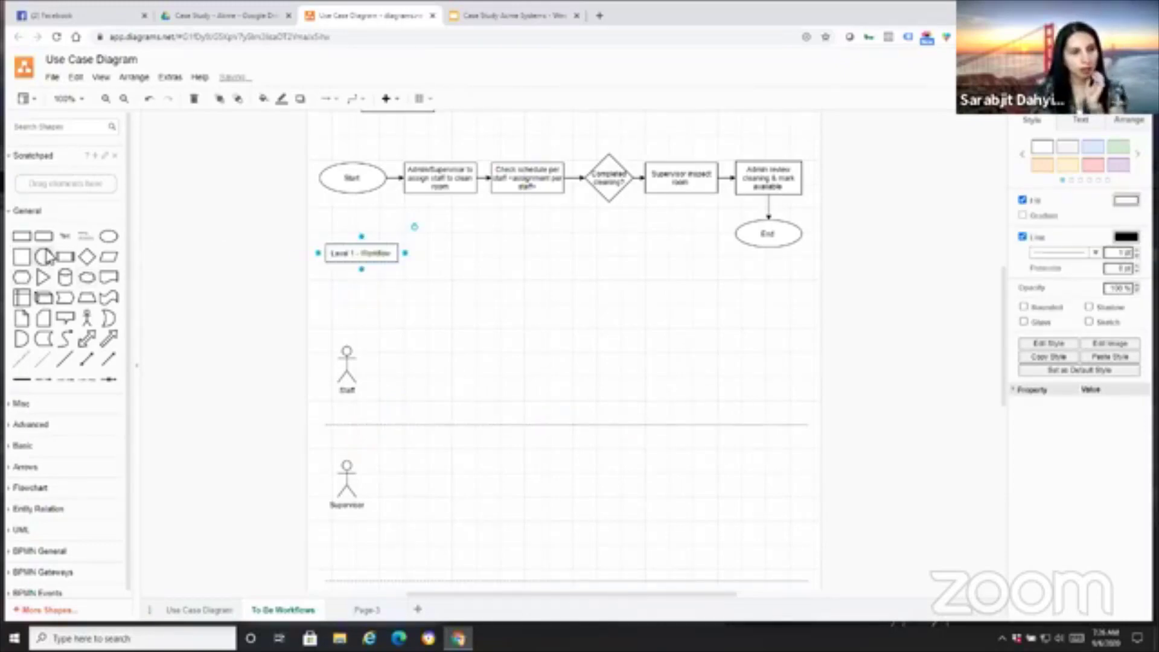
drag(110, 236, 404, 336)
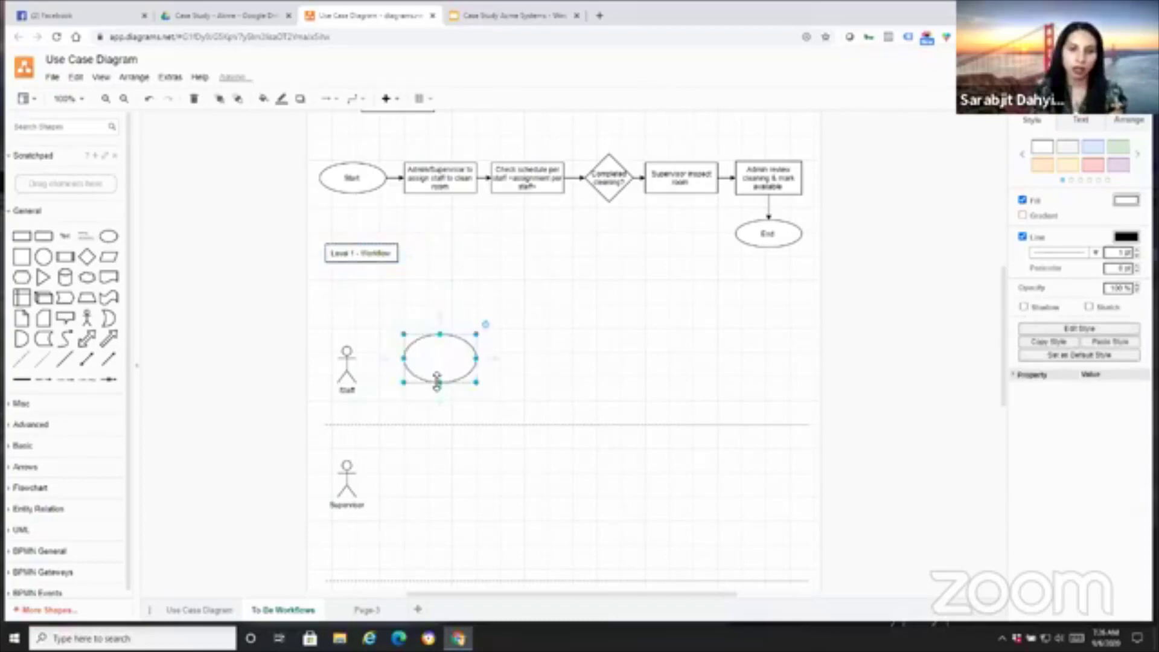
drag(437, 380, 409, 367)
- Label the ellipse 'Start', shrink it, and add a 'Check schedule for staff' box beside it
double_click(407, 367)
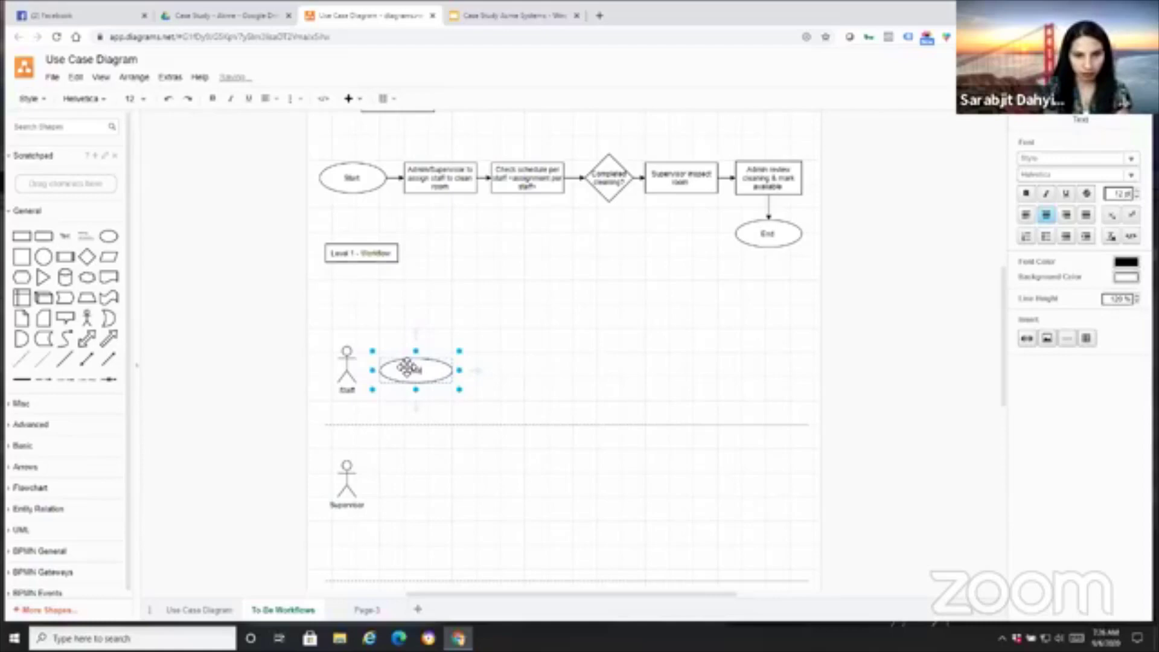
text(Start)
click(441, 382)
drag(459, 389, 435, 384)
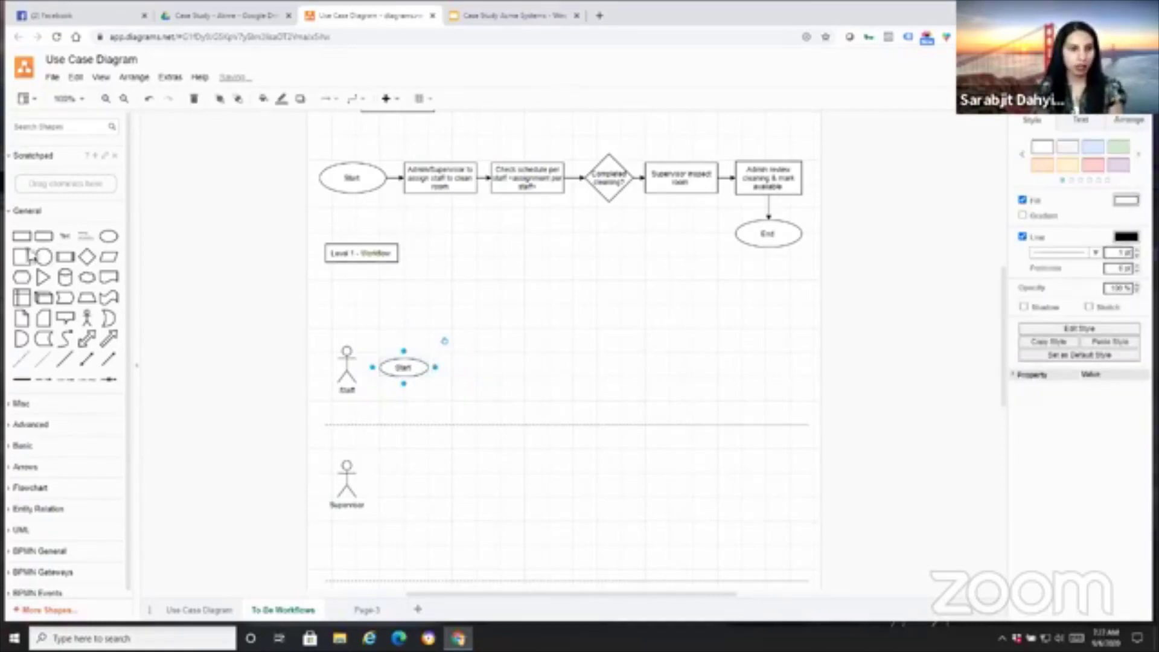
drag(21, 236, 462, 357)
text(Check schedule for staff)
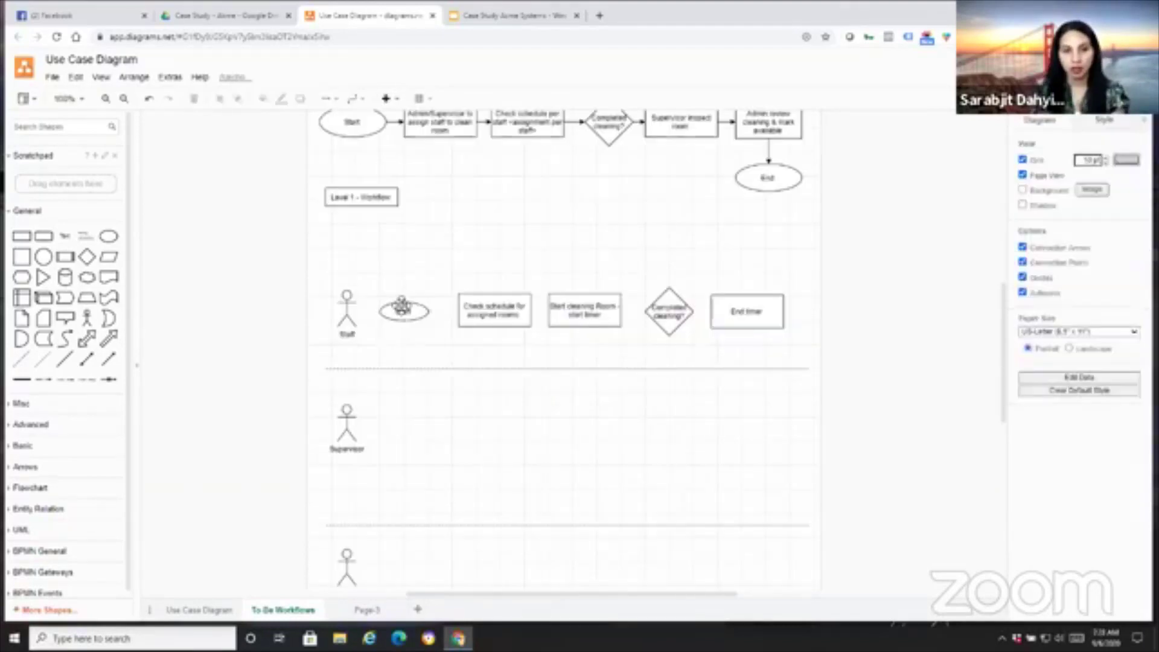
- Connect Start to Check schedule and realign Start, End timer and the Completed cleaning? decision
click(403, 310)
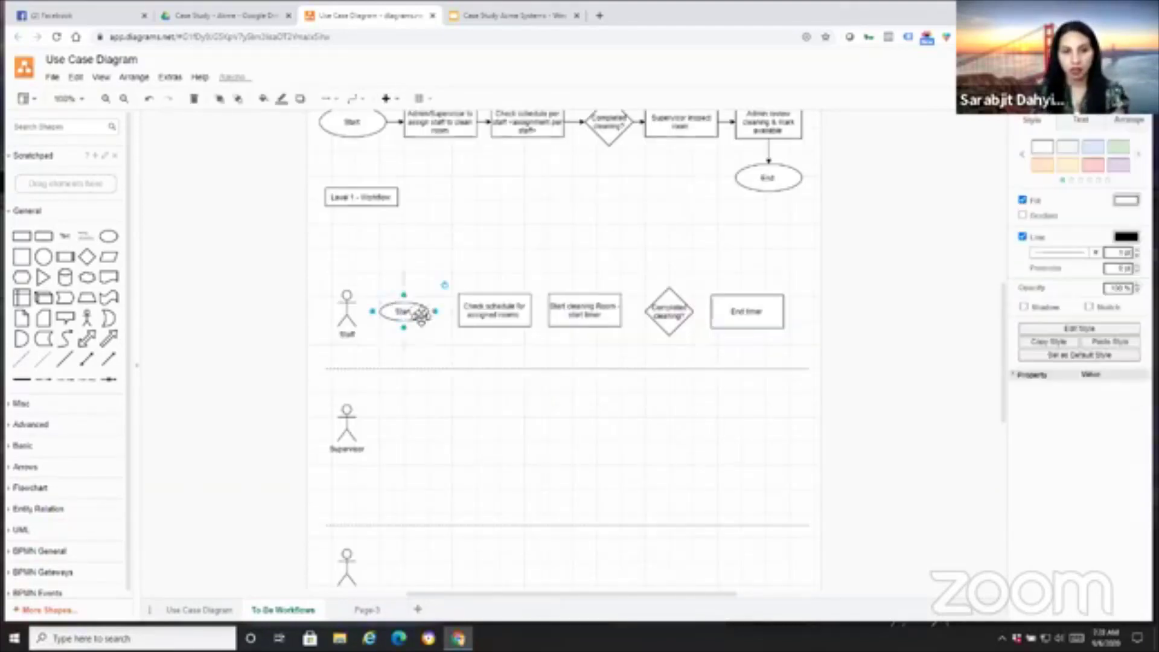
click(436, 310)
drag(404, 310, 406, 314)
drag(506, 316, 488, 316)
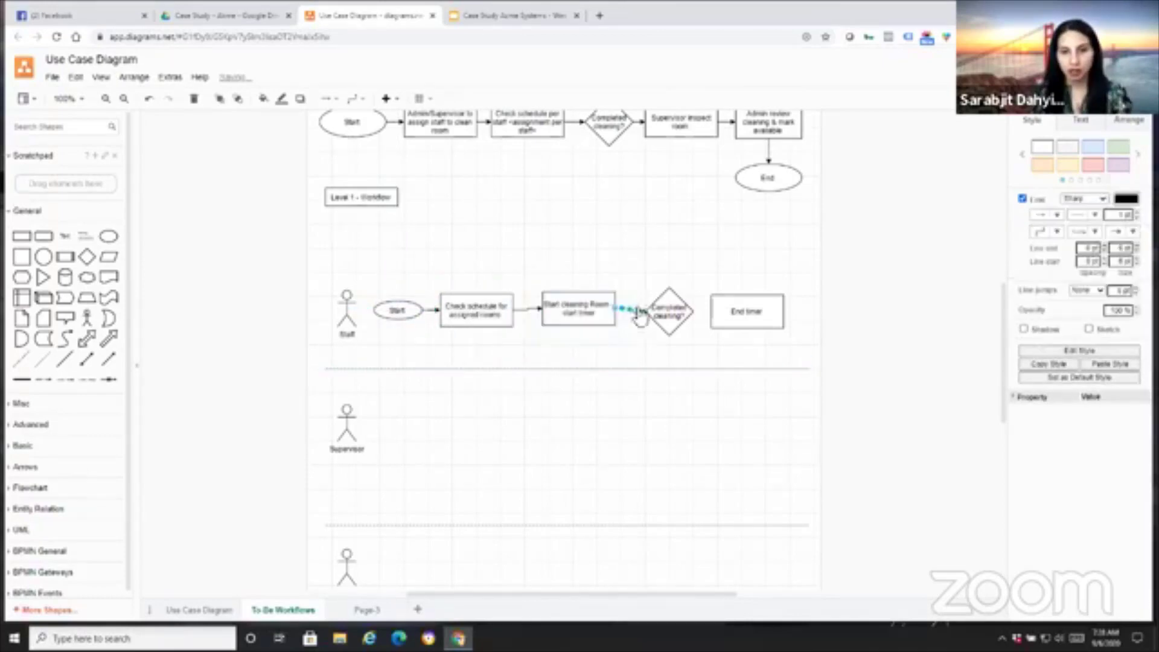
drag(766, 312, 775, 311)
drag(673, 333, 674, 332)
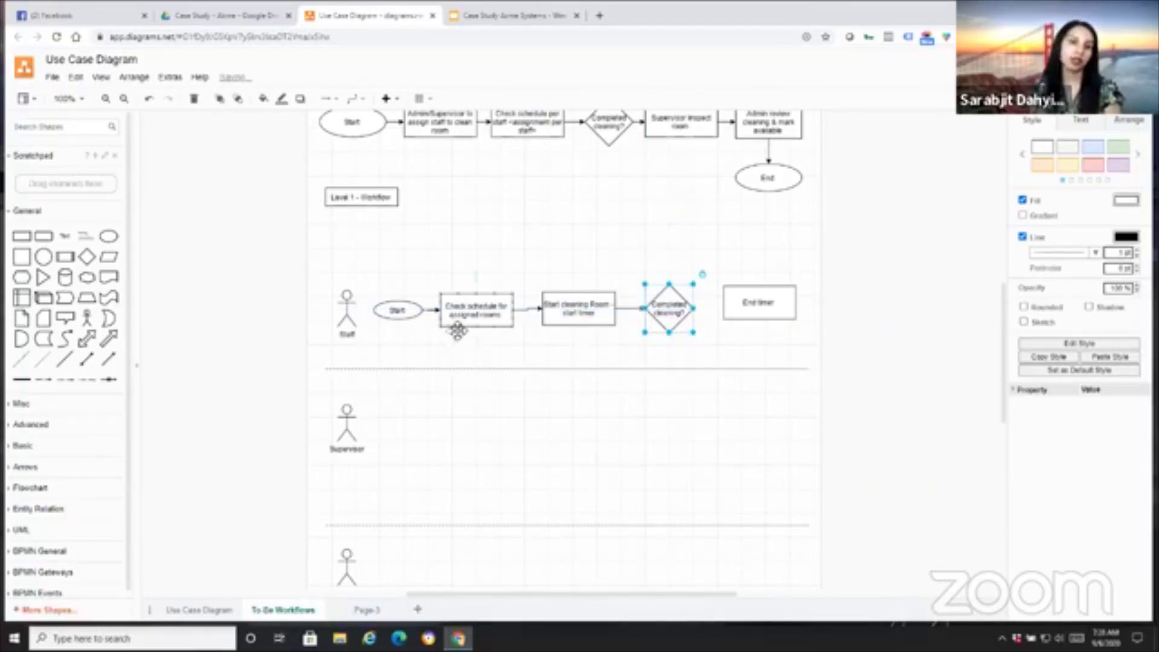
- Nudge the Start cleaning Room step and decision diamond into line, undoing the last change
click(575, 324)
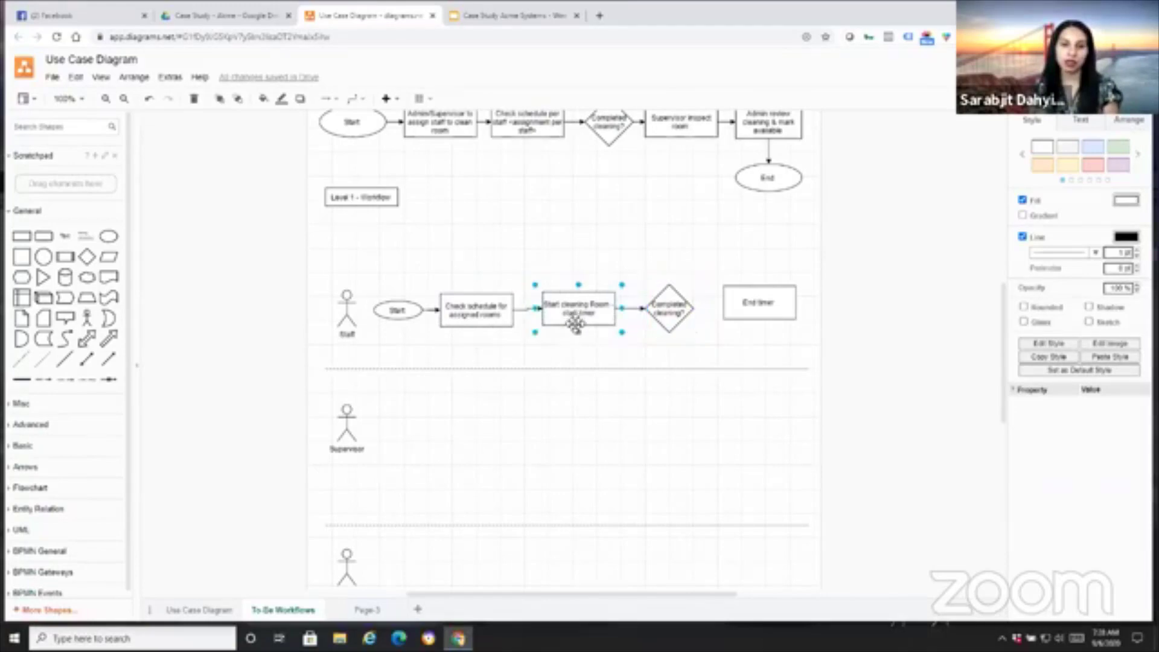
drag(573, 325, 574, 324)
click(670, 313)
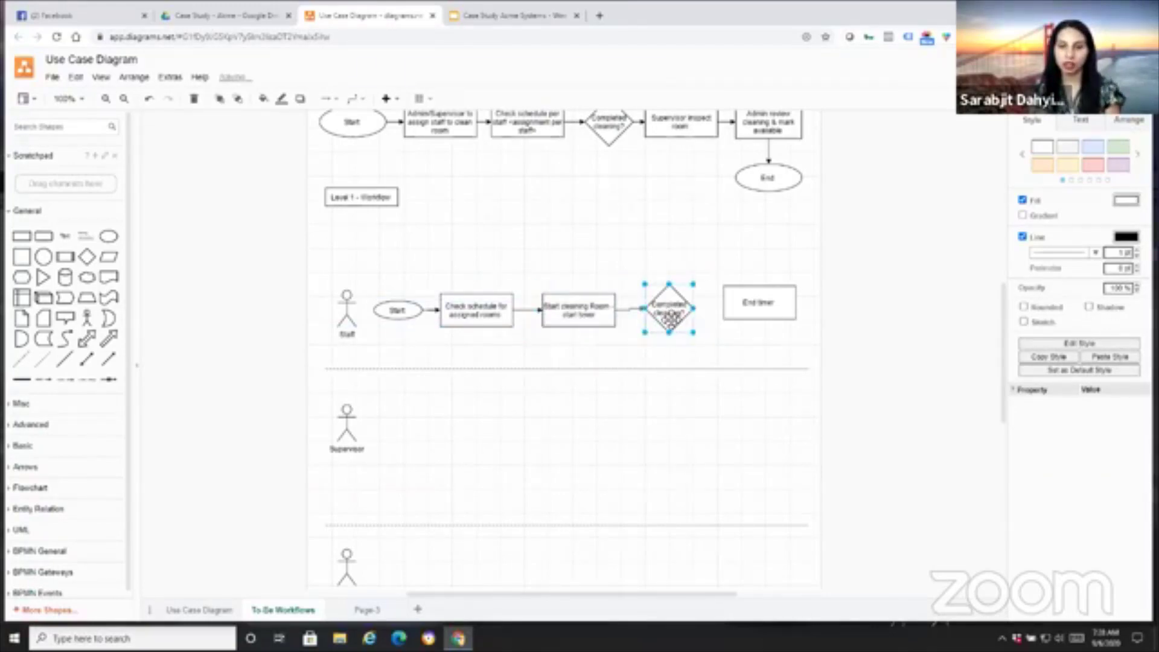
drag(670, 319, 670, 312)
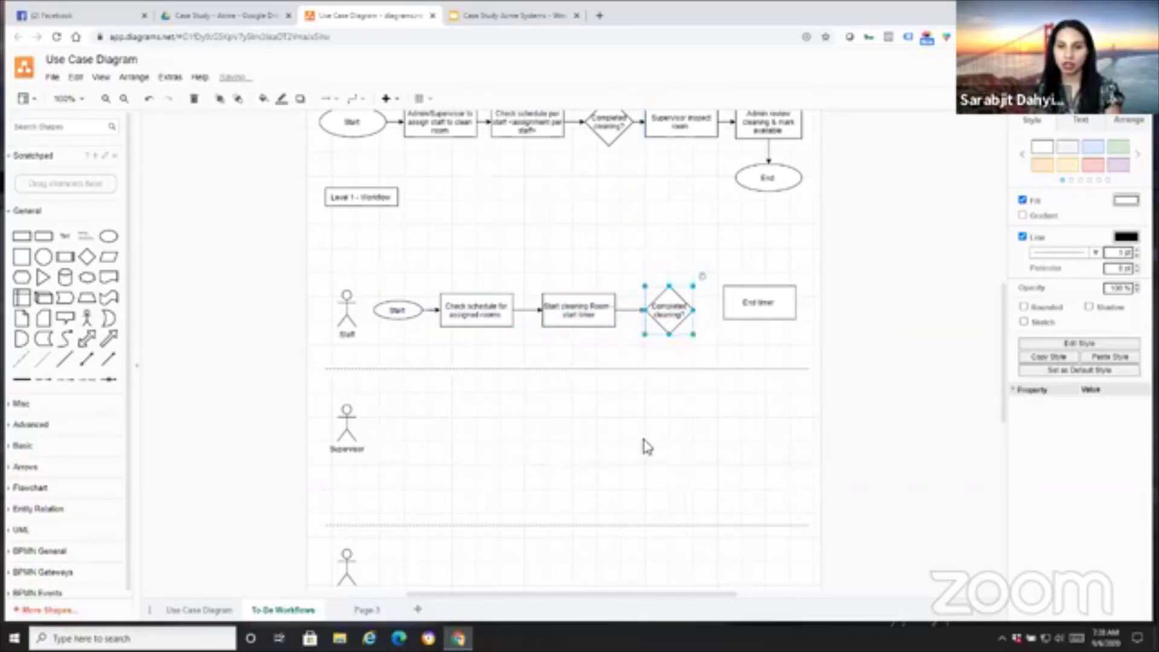
click(655, 360)
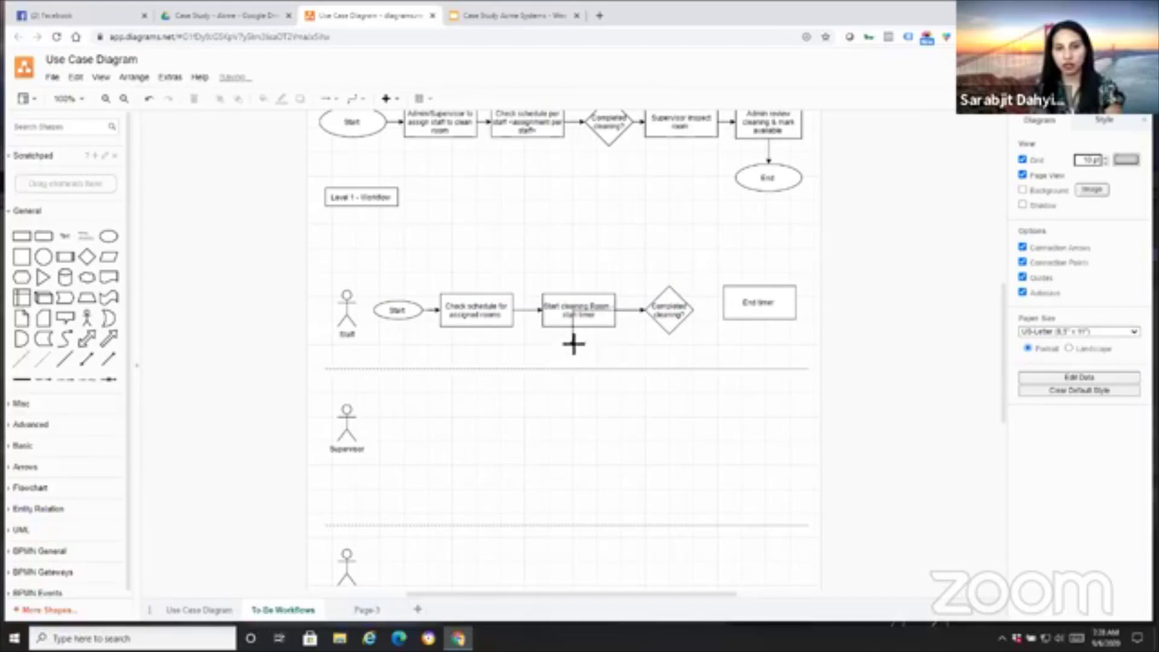
key(ctrl+z)
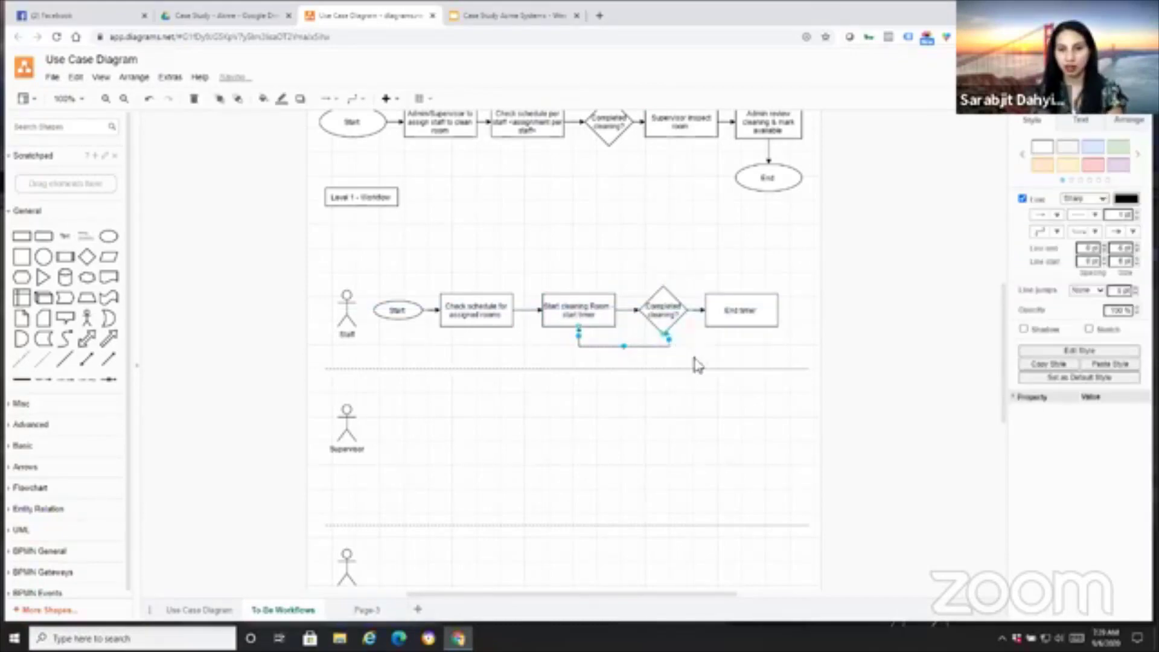
- Begin a label on the loop arrow from the decision back to Start cleaning Room
click(586, 323)
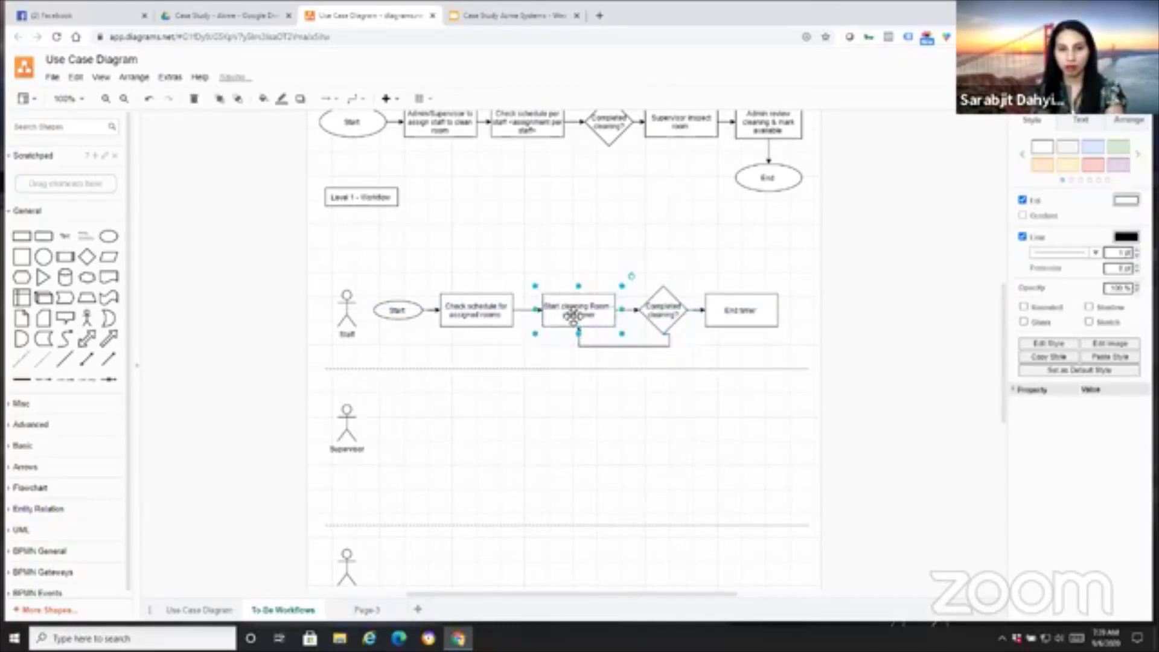
click(665, 345)
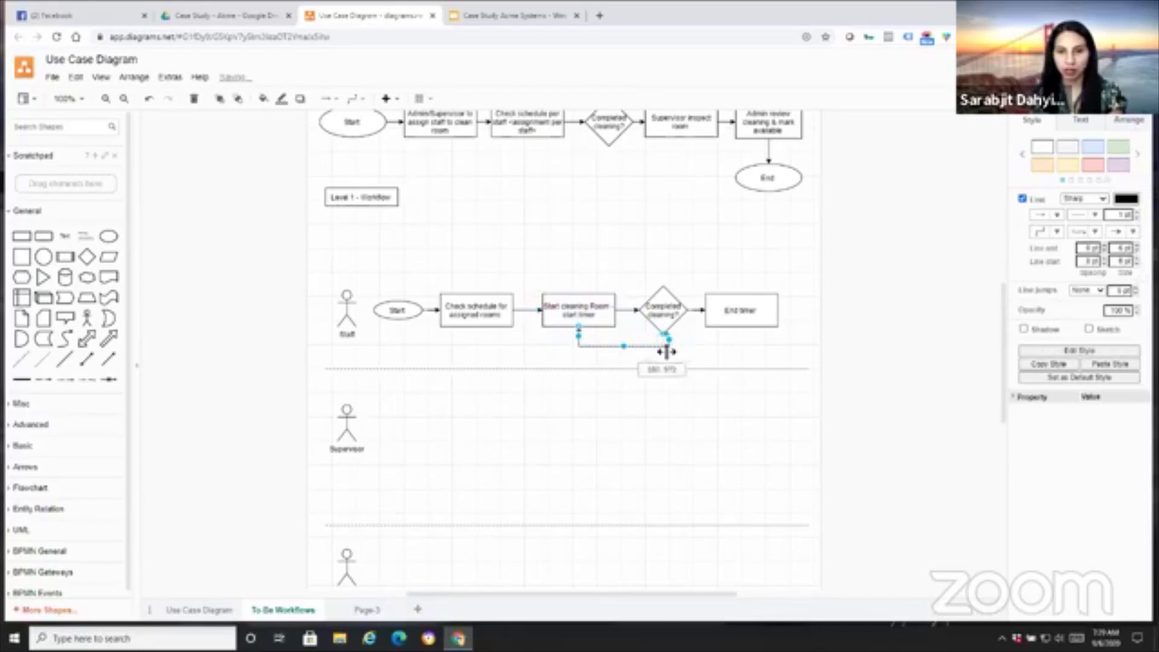
click(687, 355)
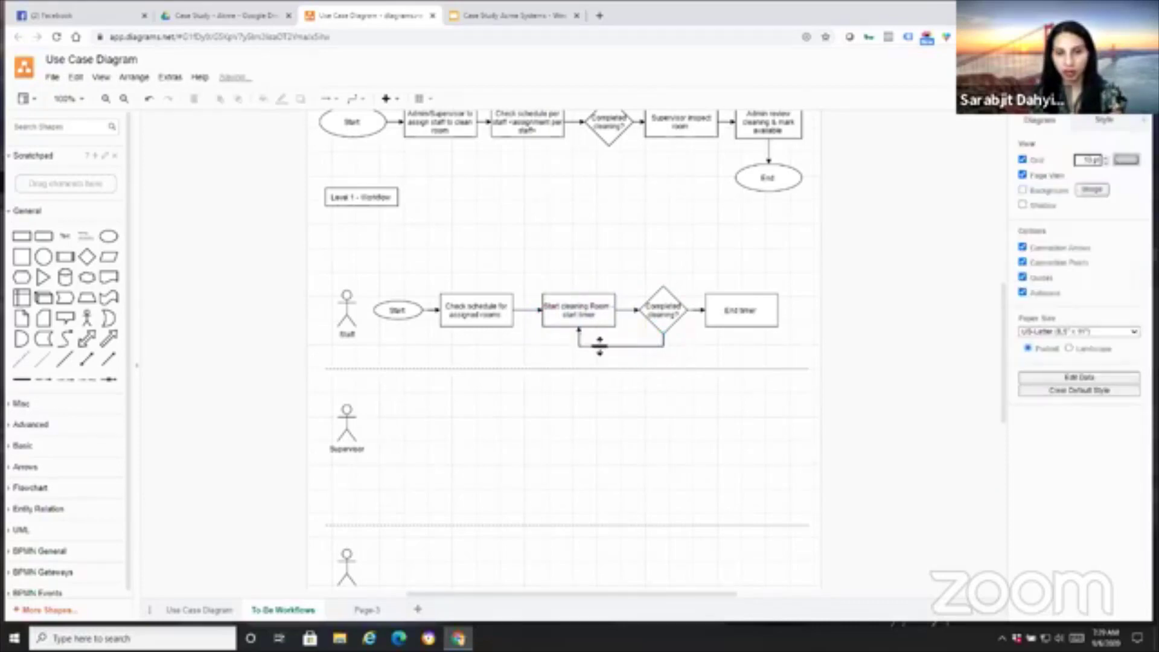
click(600, 347)
double_click(600, 346)
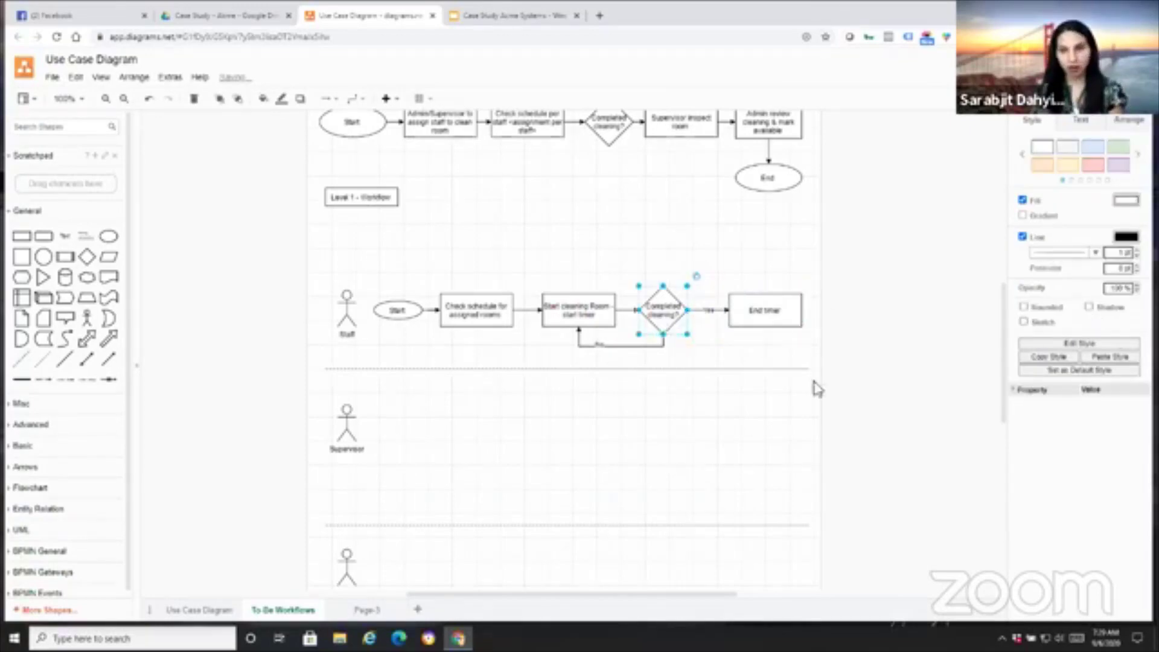
- Duplicate the decision diamond to the right of End timer and clear its old label
drag(671, 323, 855, 321)
click(783, 317)
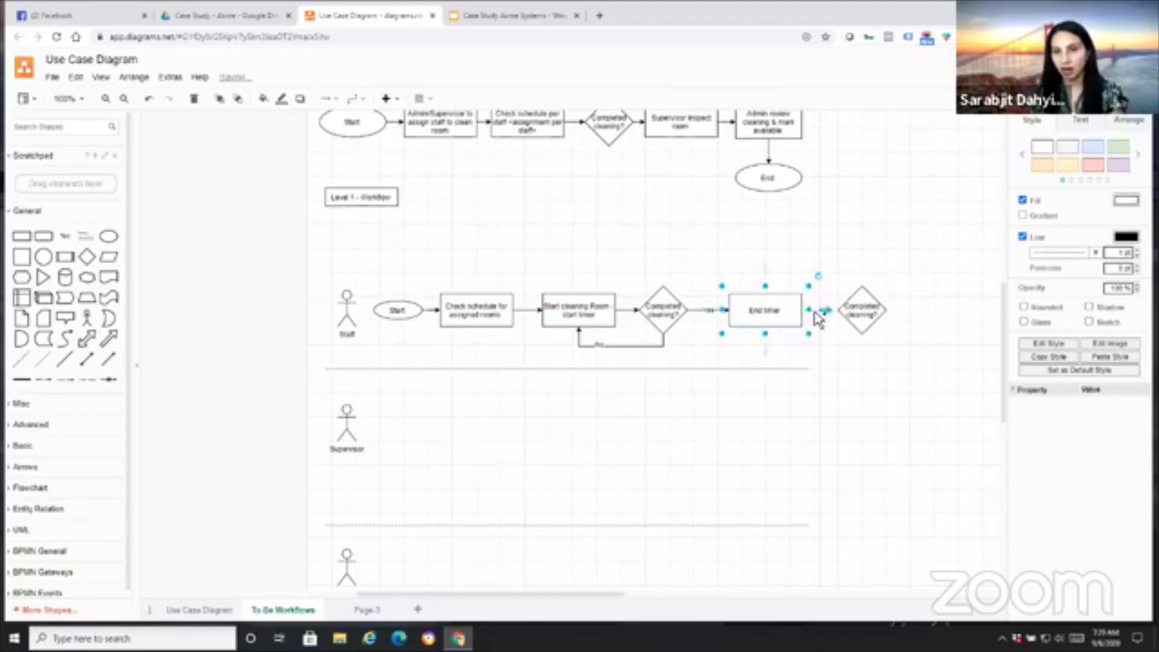
click(860, 320)
double_click(860, 320)
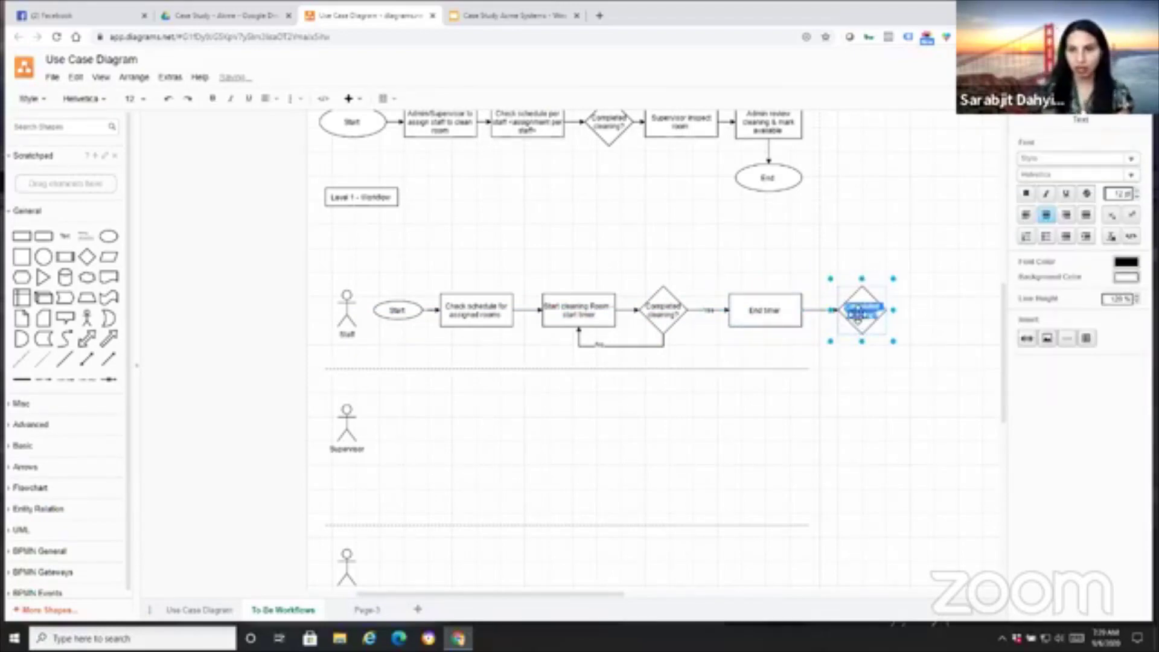
key(BackSpace)
- Start labelling the new end step, typing 'Do'
scroll(858, 314, down, 1)
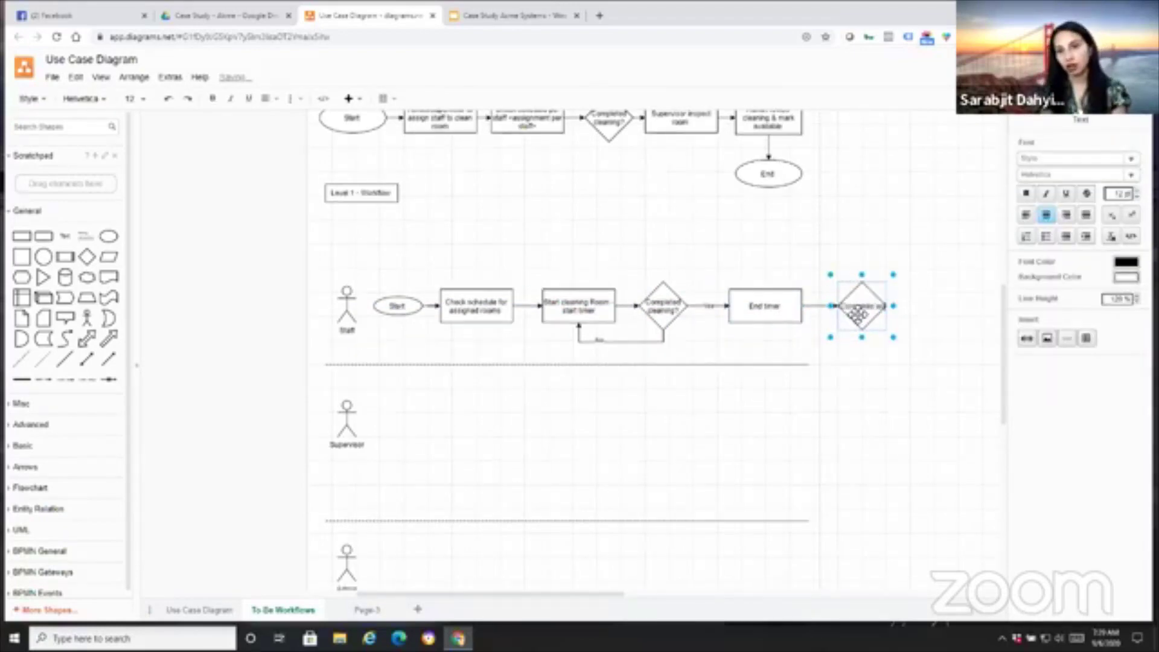
scroll(858, 314, up, 2)
double_click(938, 315)
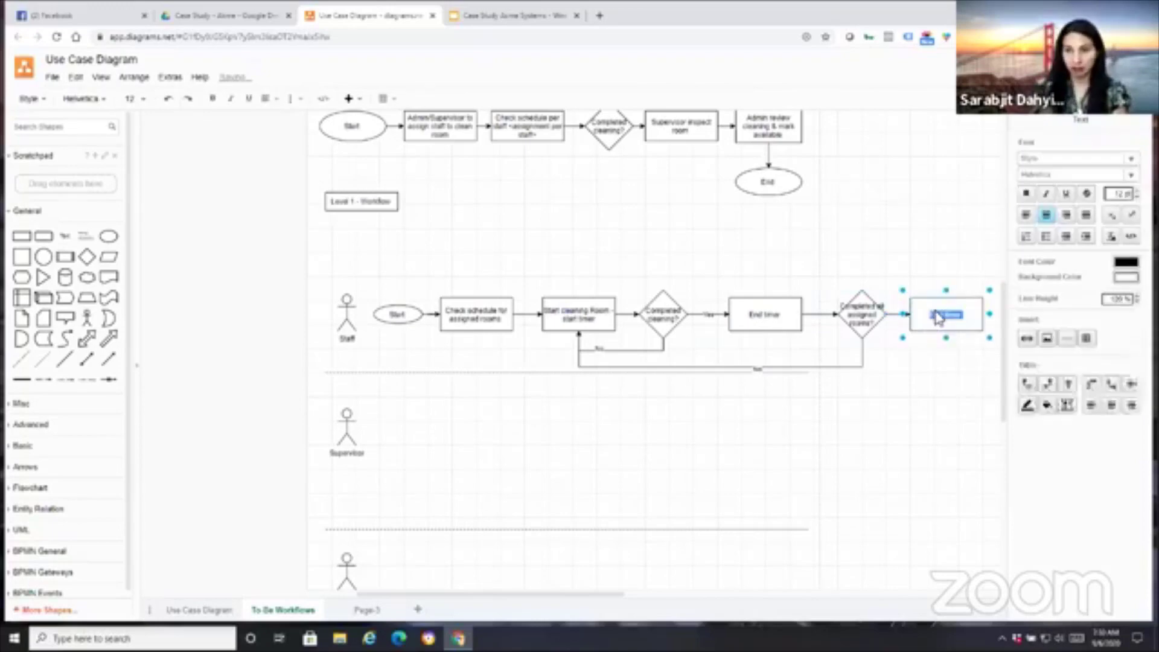
text(Do)
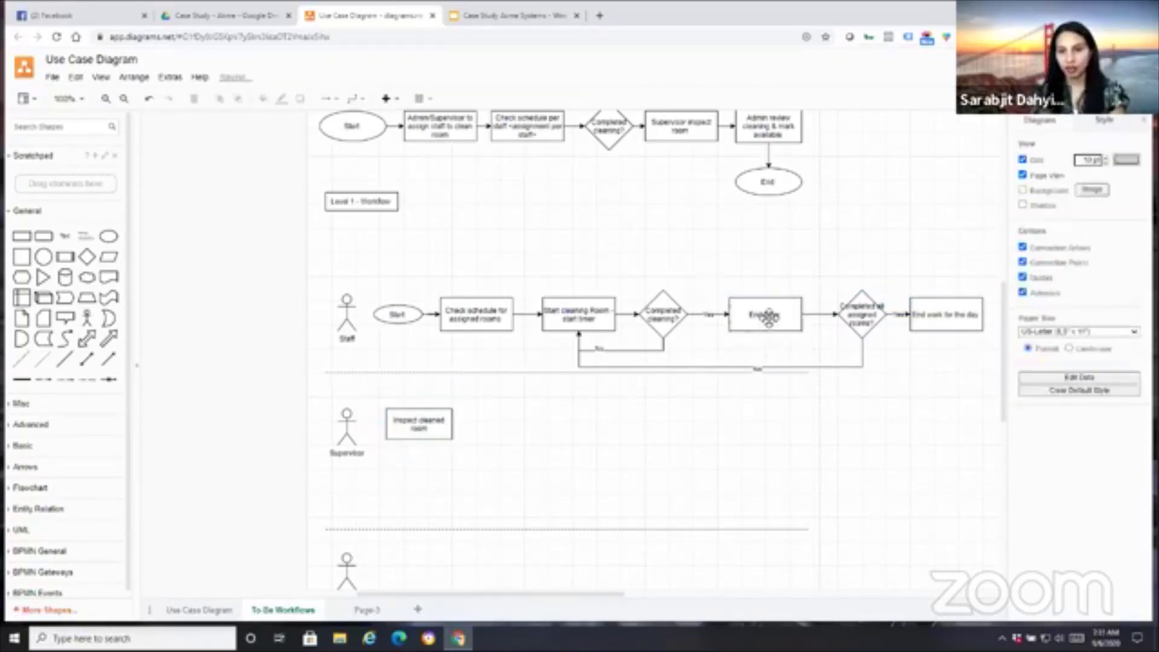
- Finish the end-step label and connect End timer down to Inspect cleaned room, rerouting its bend
click(768, 315)
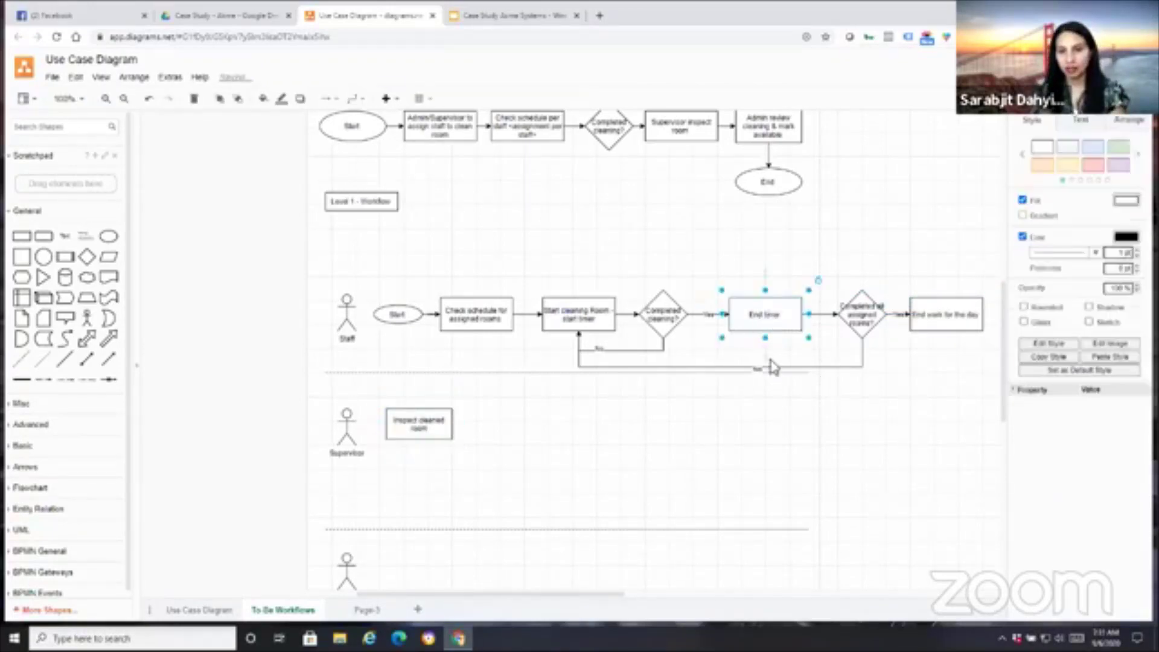
drag(766, 362, 438, 408)
drag(418, 361, 755, 486)
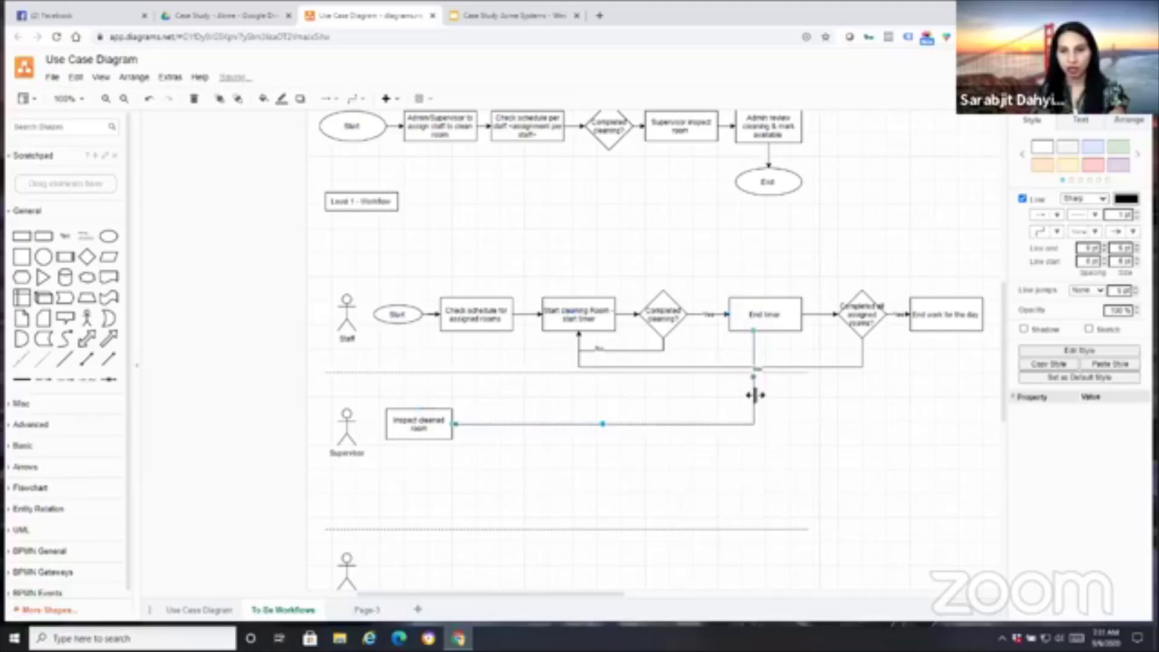
- Stretch both dashed lane dividers further right across the wider flow
click(803, 373)
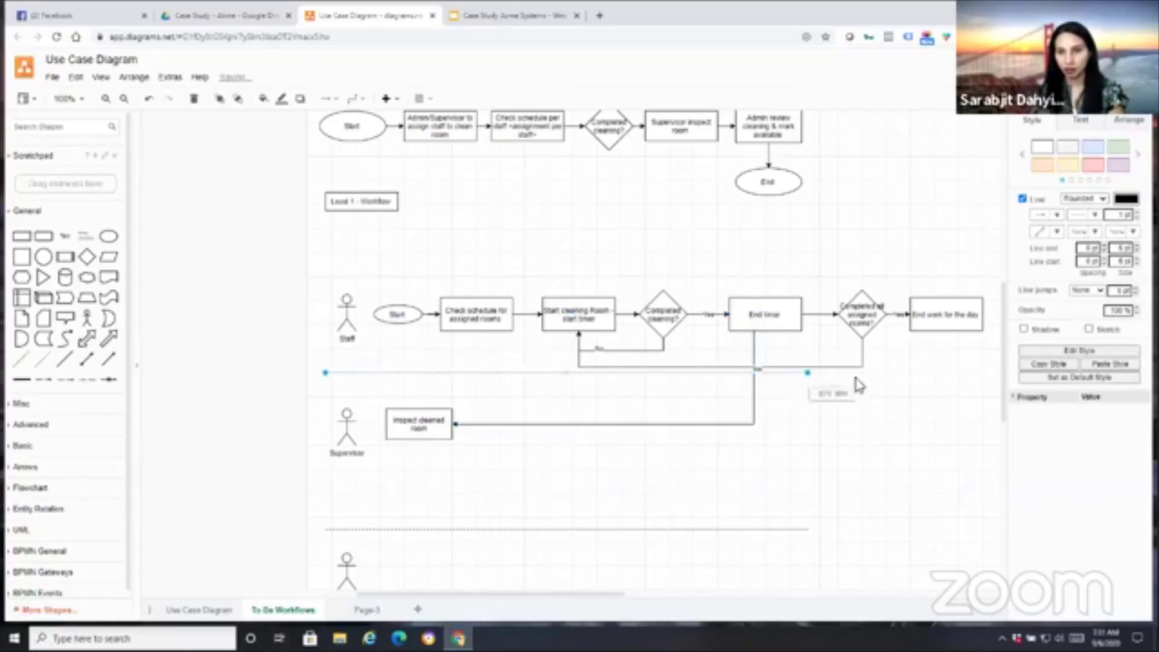
drag(860, 385, 984, 386)
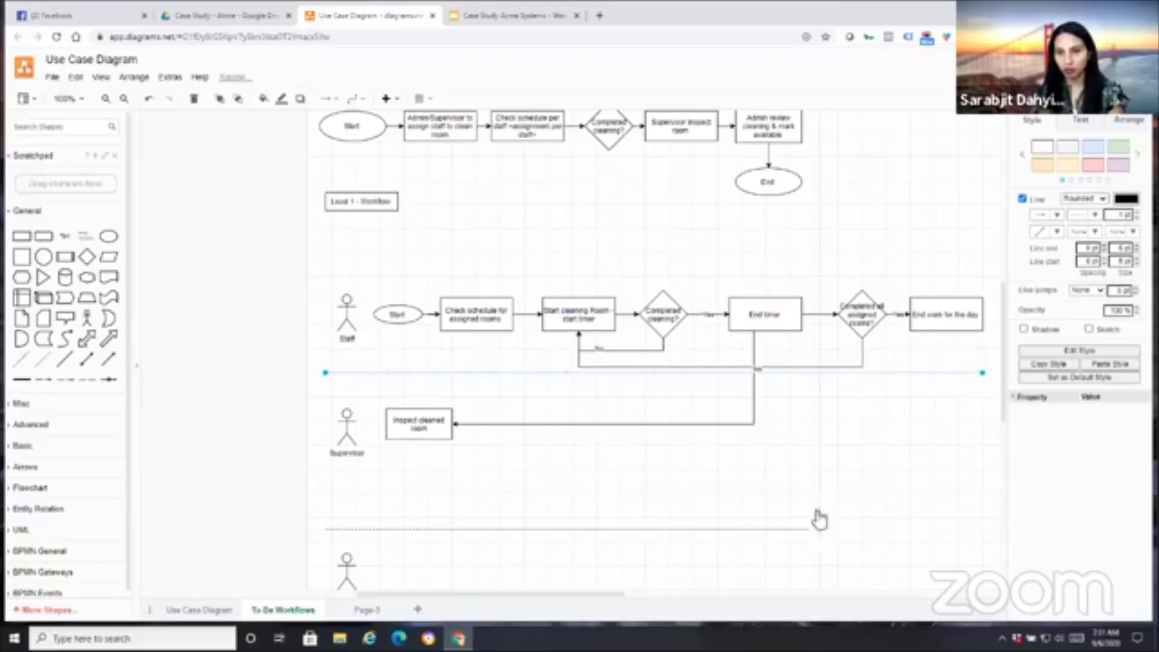
click(800, 530)
drag(808, 530, 995, 531)
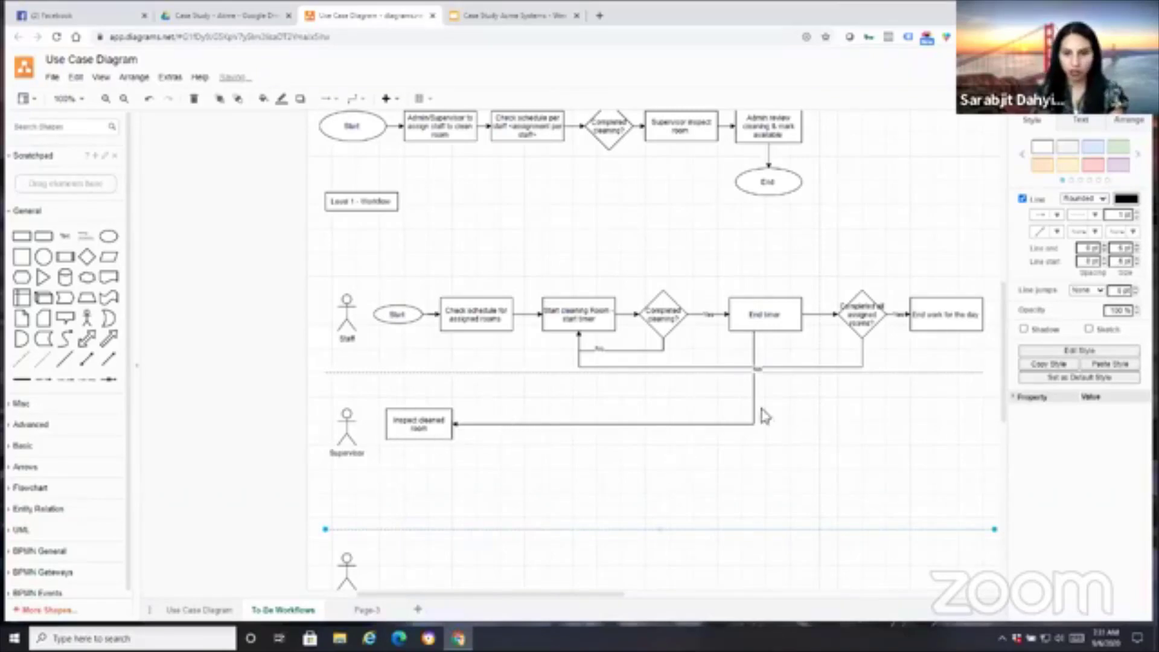
- Shift the connector's vertical segment so it drops straight under End timer
mouse_move(756, 395)
mouse_down()
mouse_move(779, 407)
mouse_move(759, 395)
mouse_move(766, 409)
mouse_up()
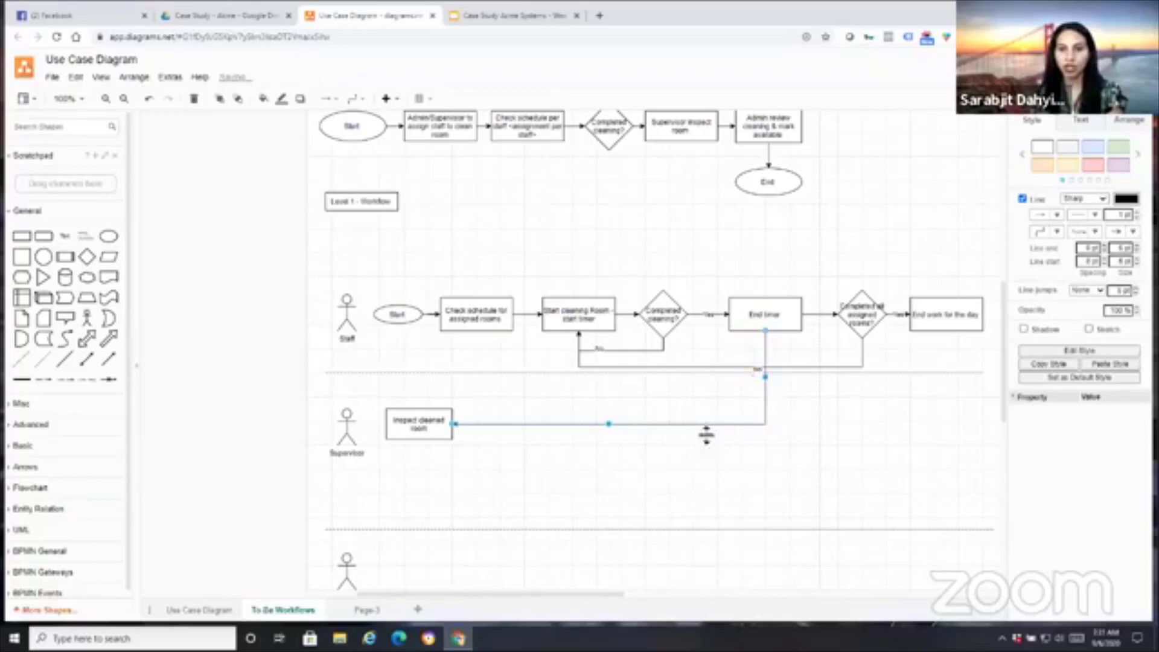
click(694, 459)
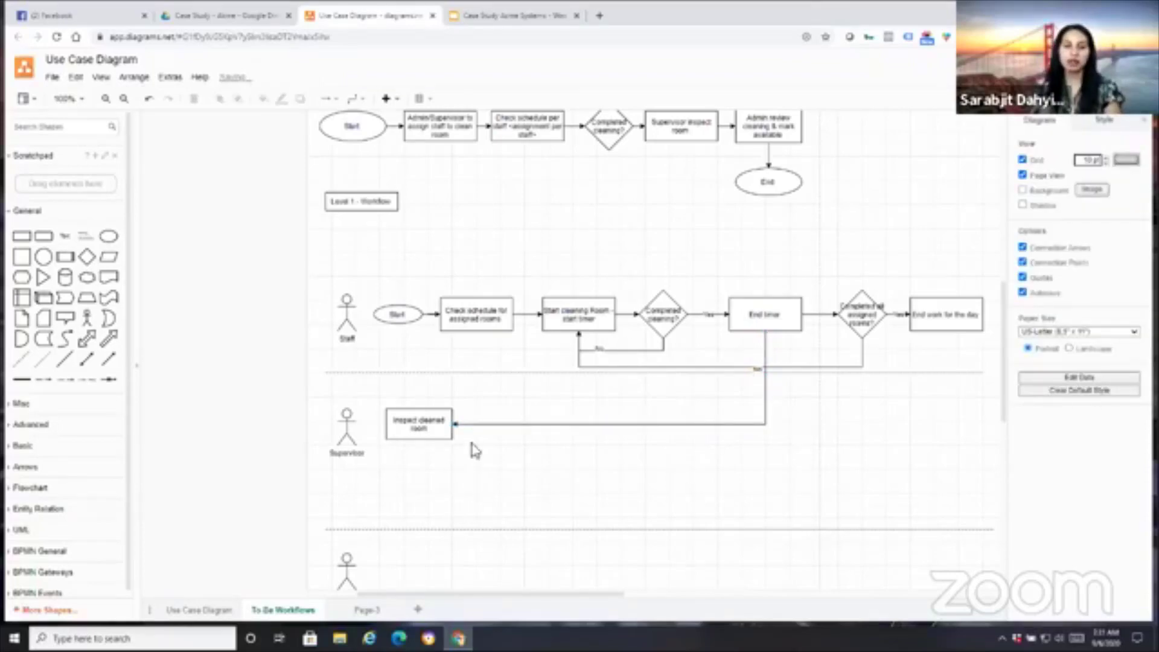
click(423, 424)
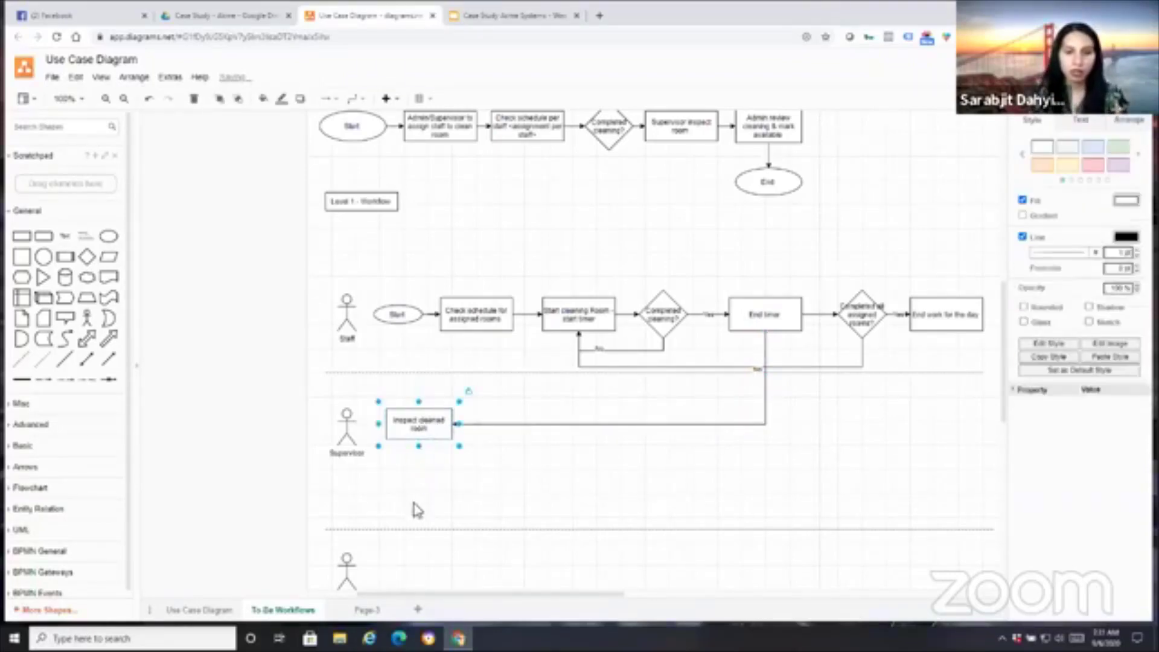
- Duplicate Inspect cleaned room below itself, rename it 'Rate the cleaning', and attach a decision diamond
drag(417, 429, 423, 483)
click(420, 430)
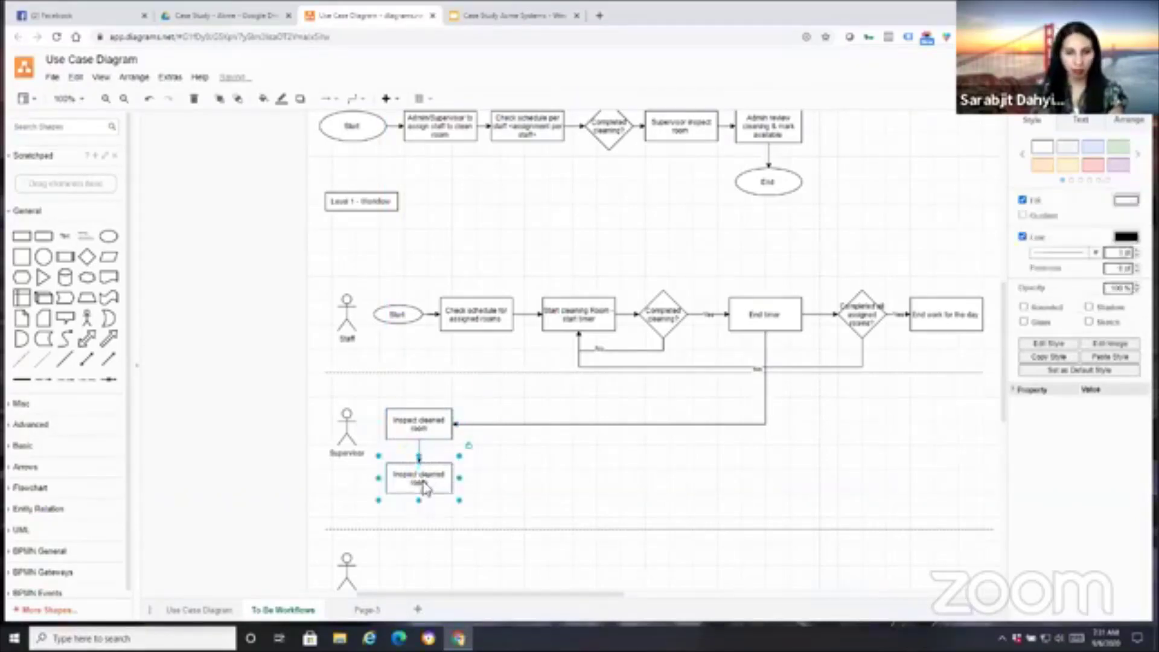
double_click(427, 489)
text(Rate)
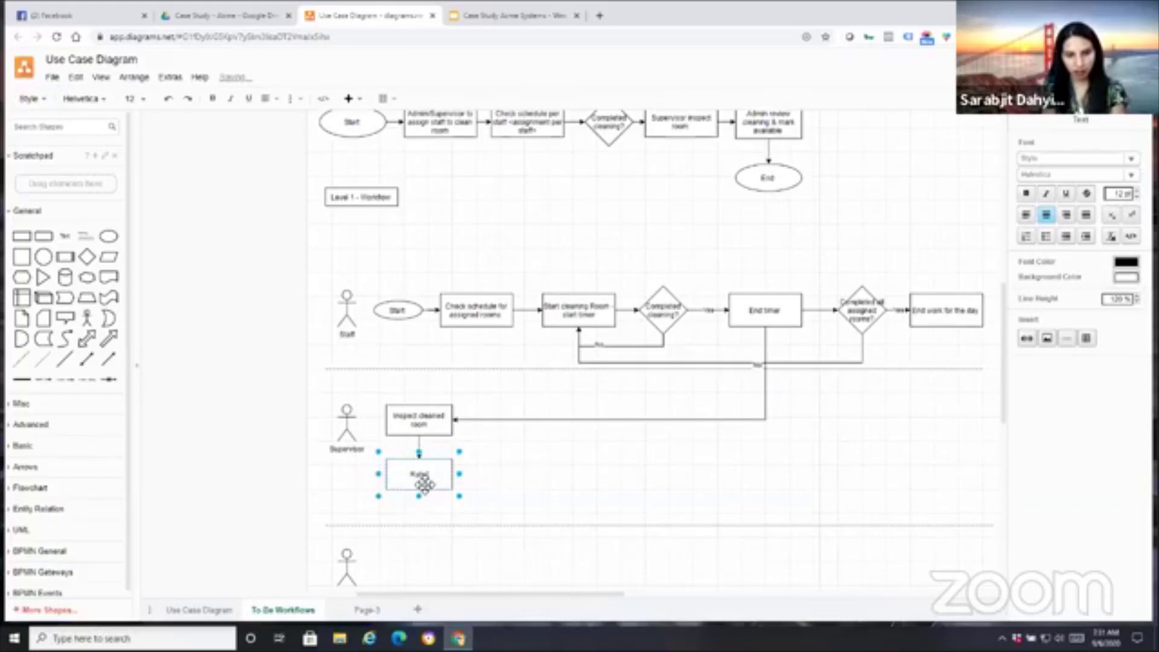
text(ate)
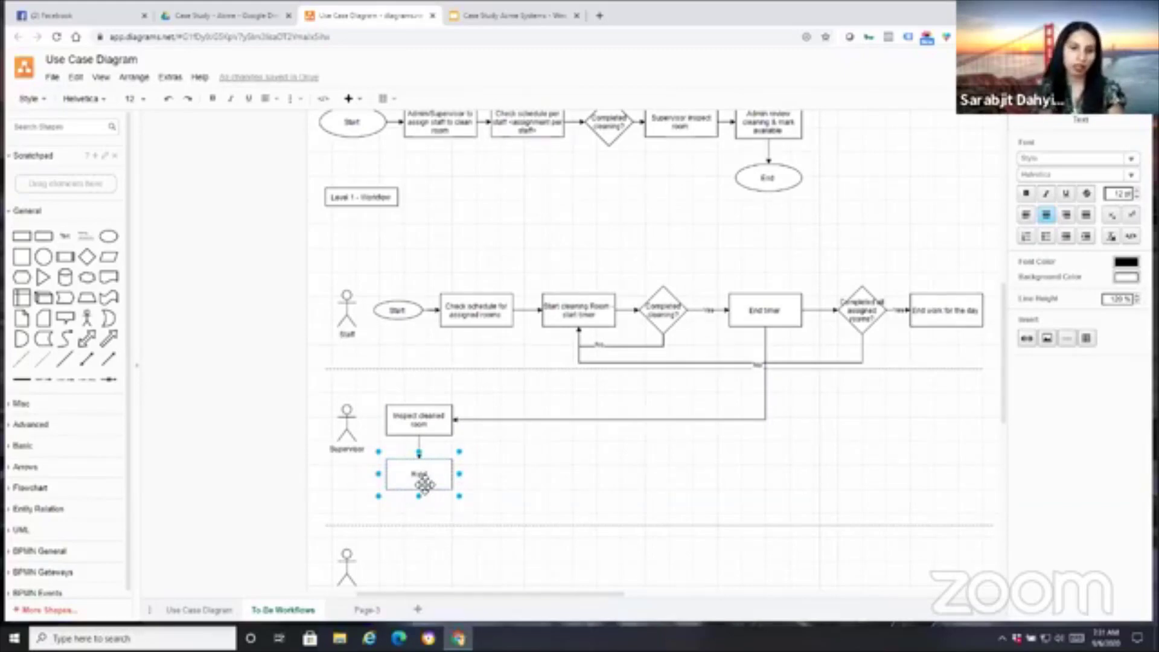
click(507, 480)
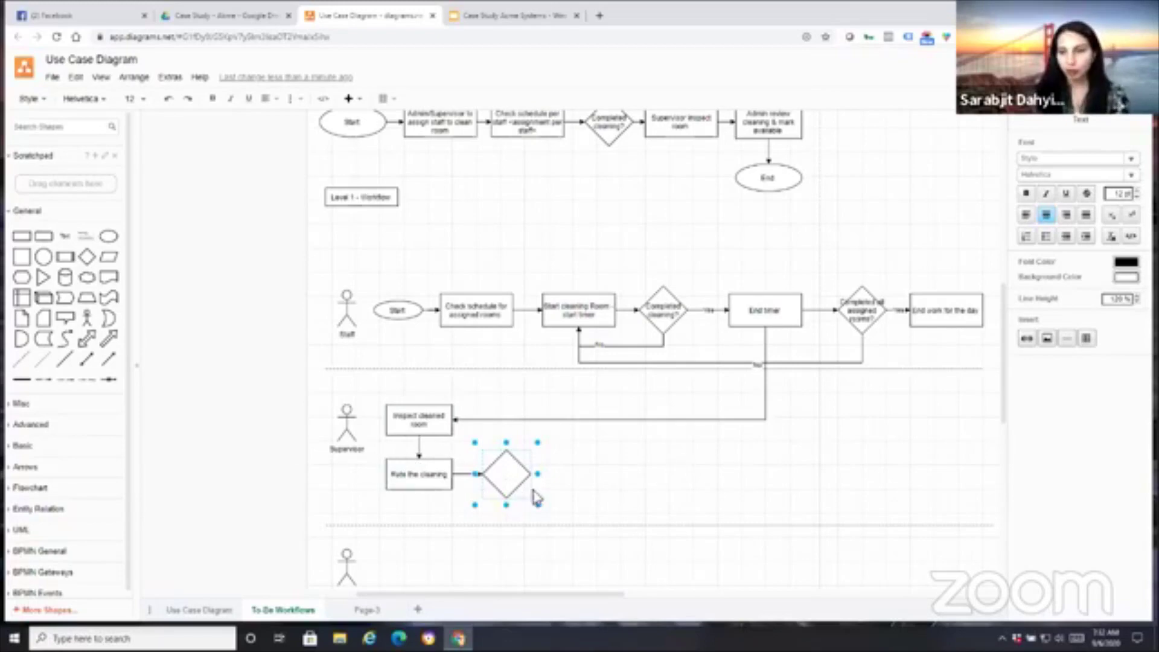
scroll(536, 497, down, 2)
scroll(536, 497, up, 2)
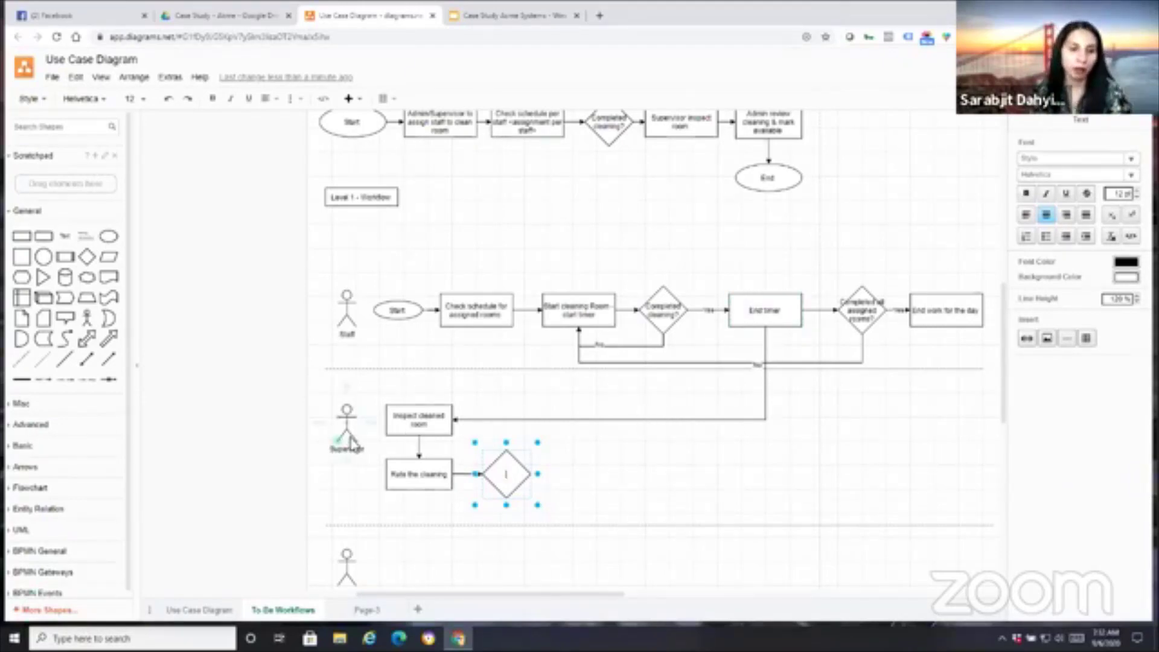
- Type the new decision diamond's label and widen the diamond so the text fits
click(414, 423)
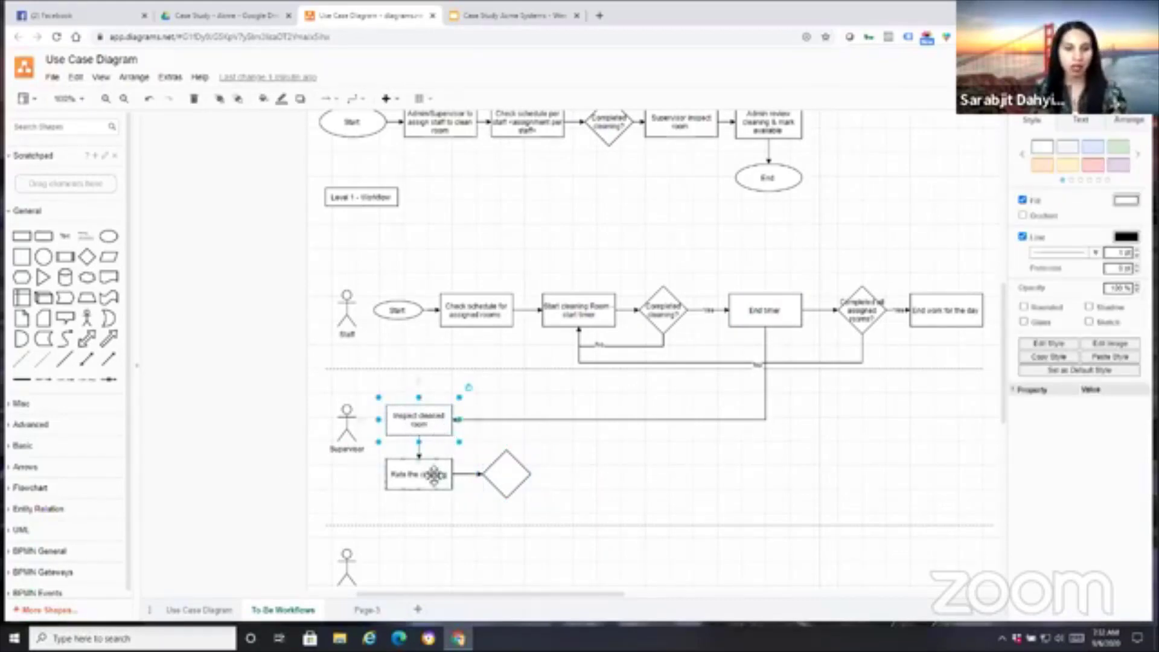
double_click(521, 479)
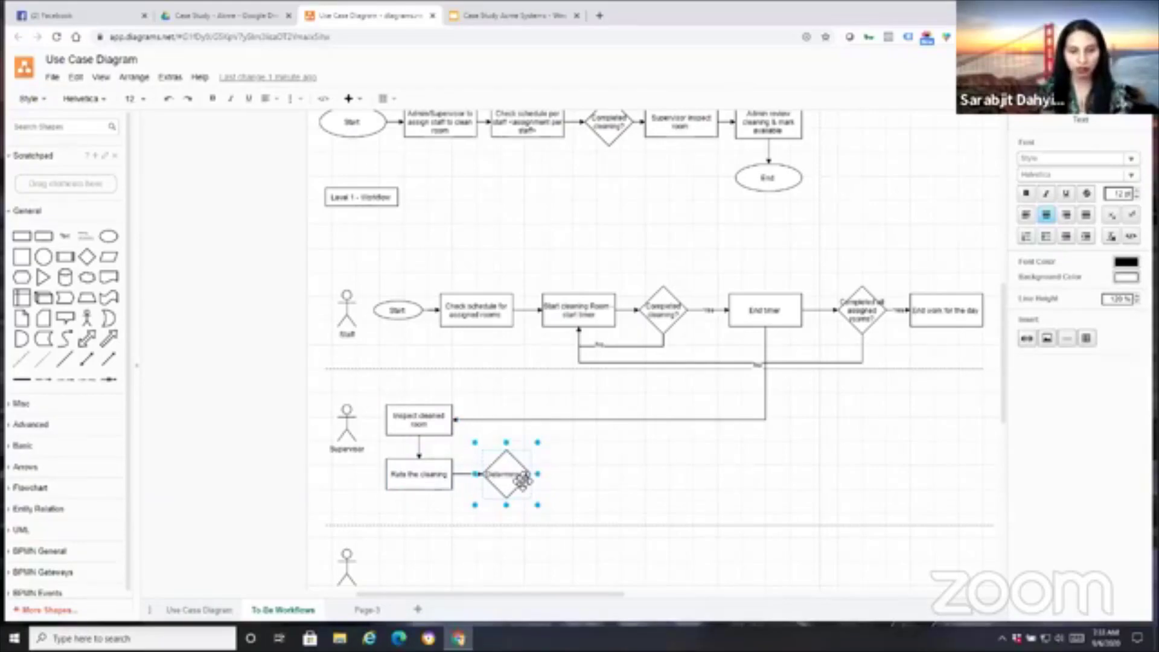
text(ok)
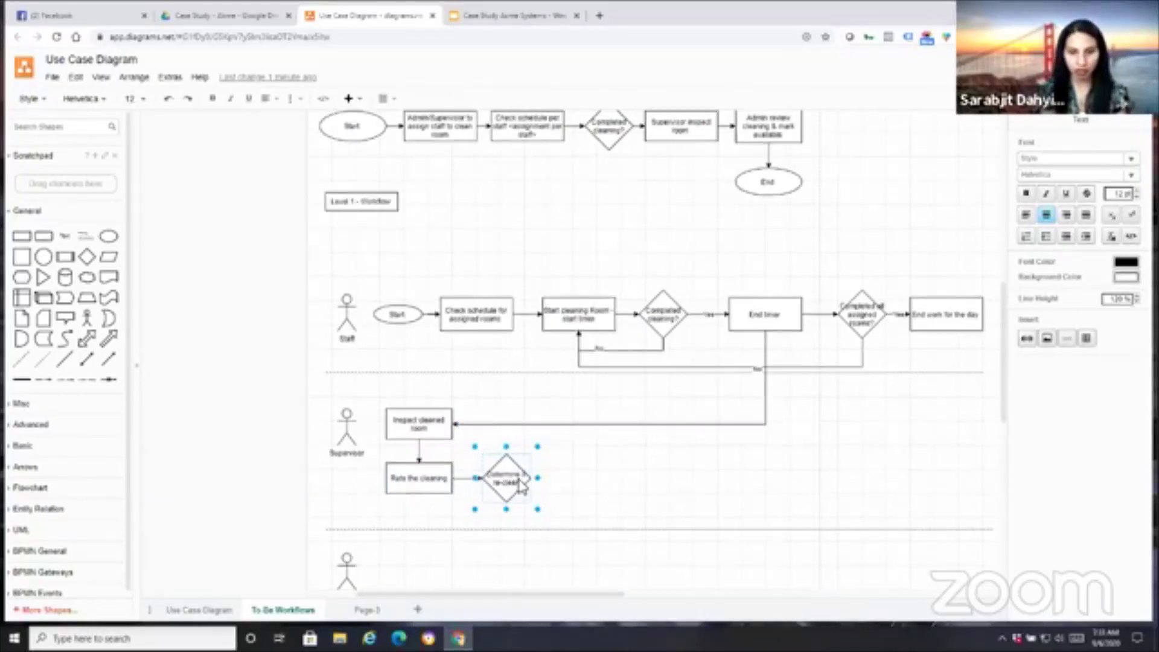
text(ed)
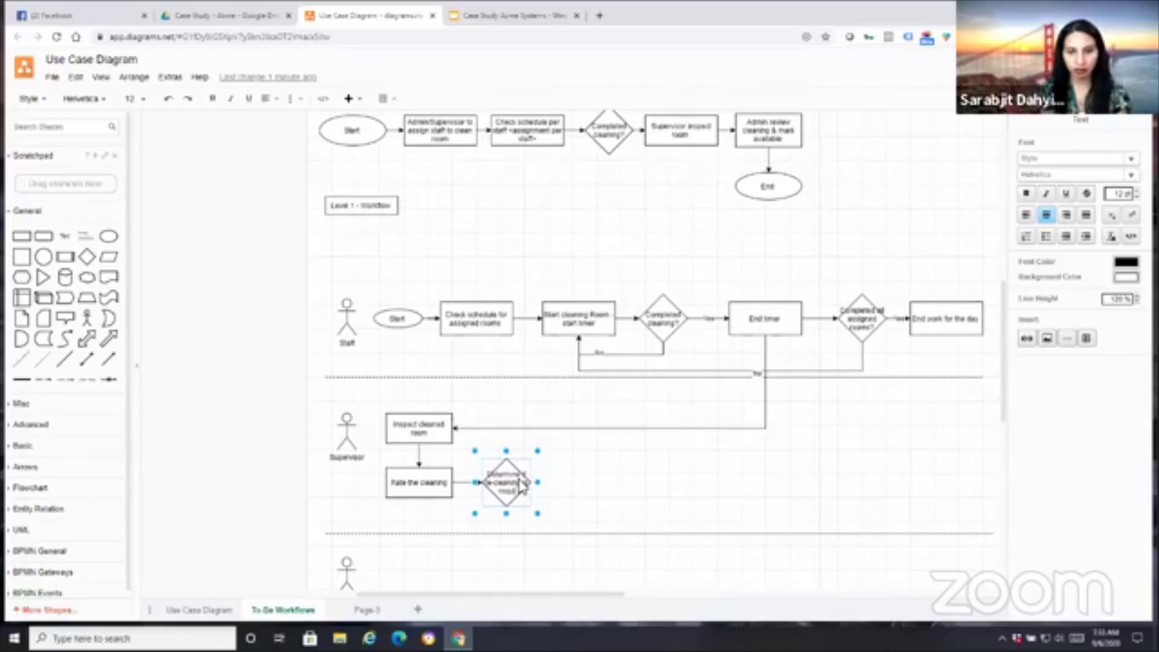
click(627, 477)
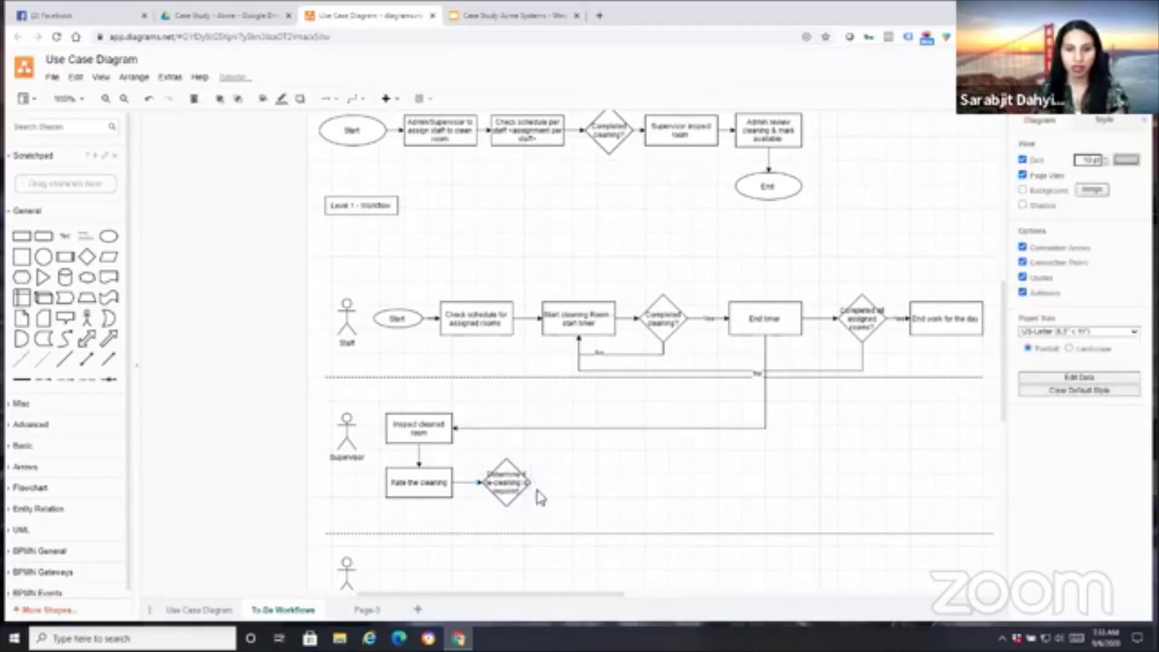
click(518, 494)
drag(531, 482, 536, 482)
- Add a rectangle right of the diamond labelled 'Provides notes and sign-off'
drag(21, 236, 570, 481)
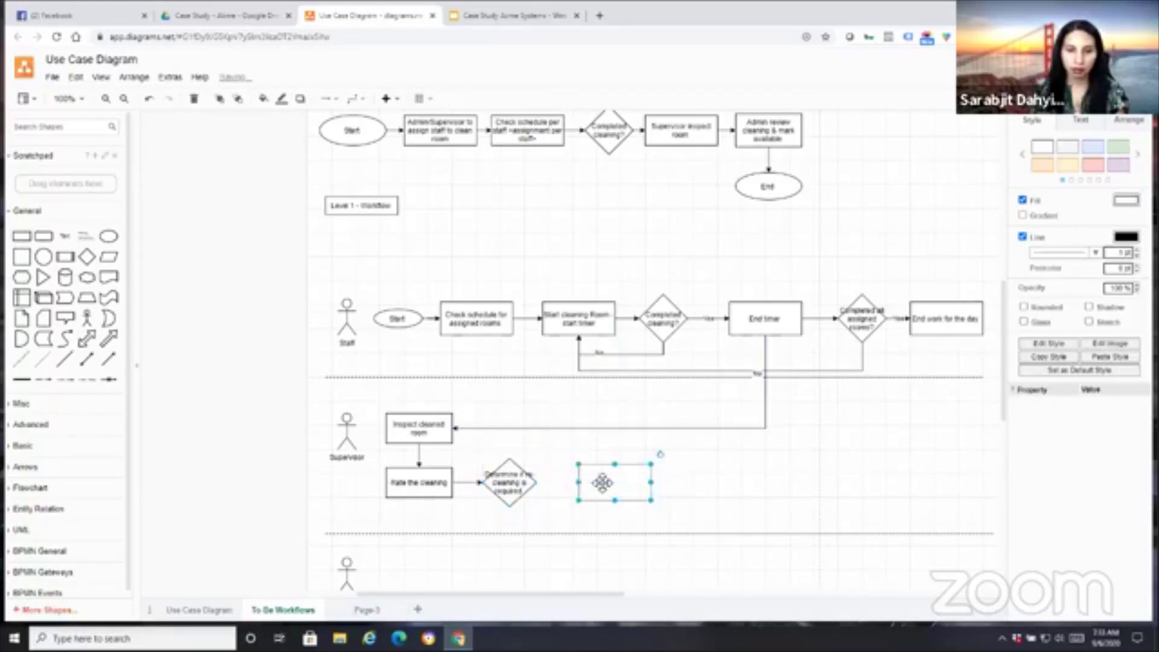
double_click(616, 490)
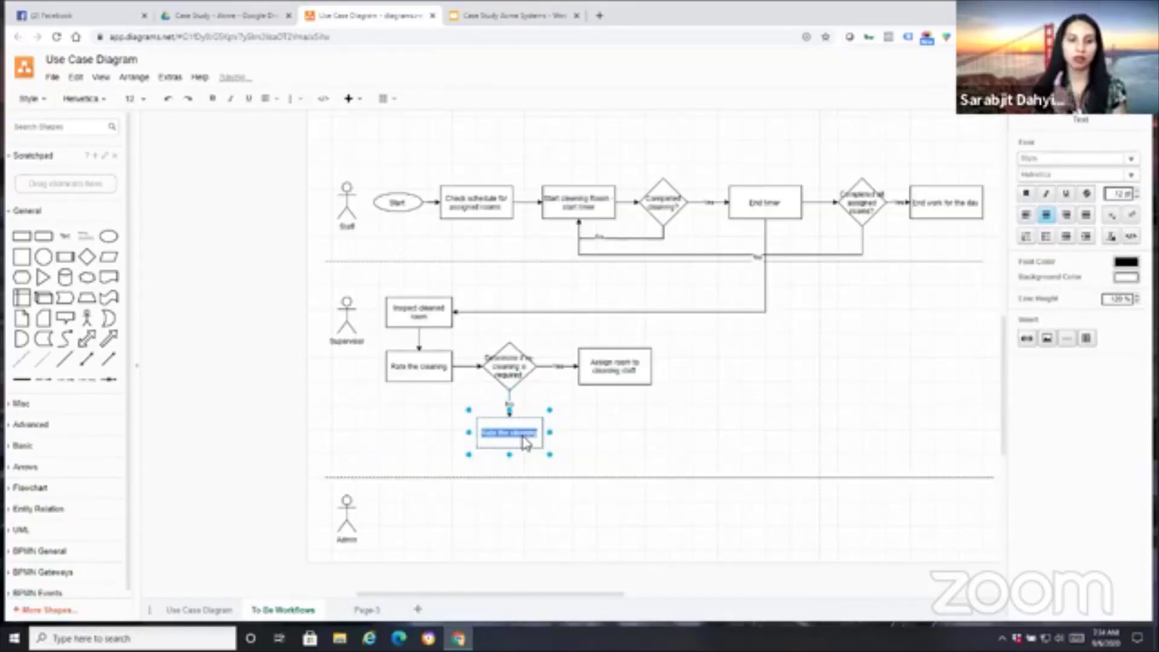
text(Mark)
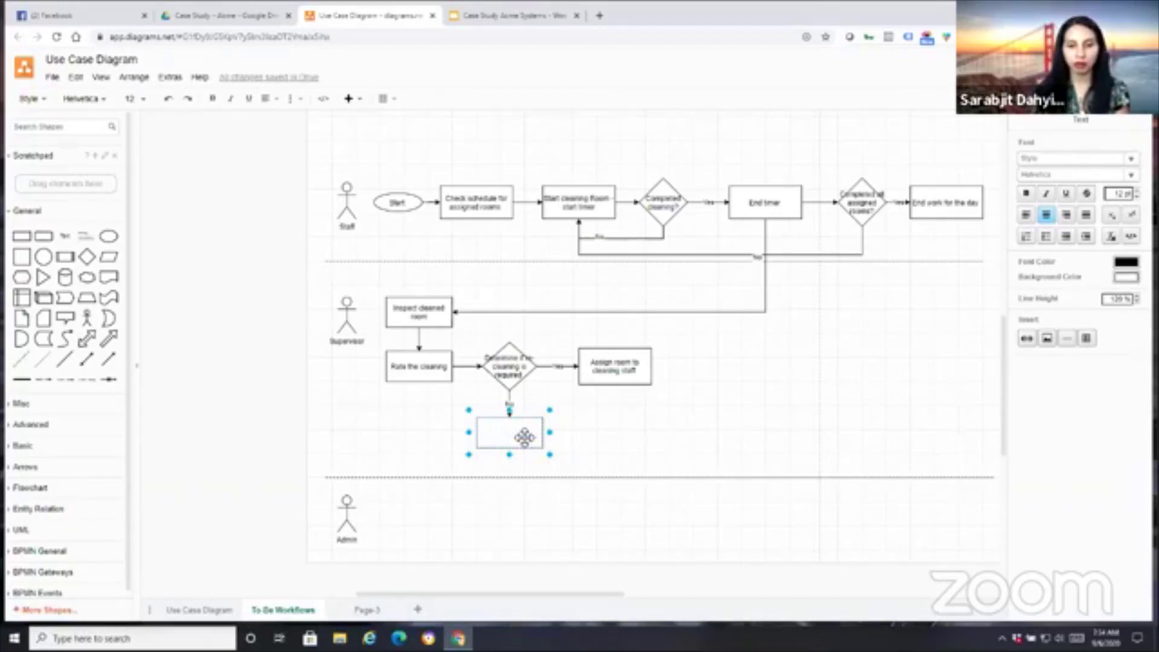
text(ided)
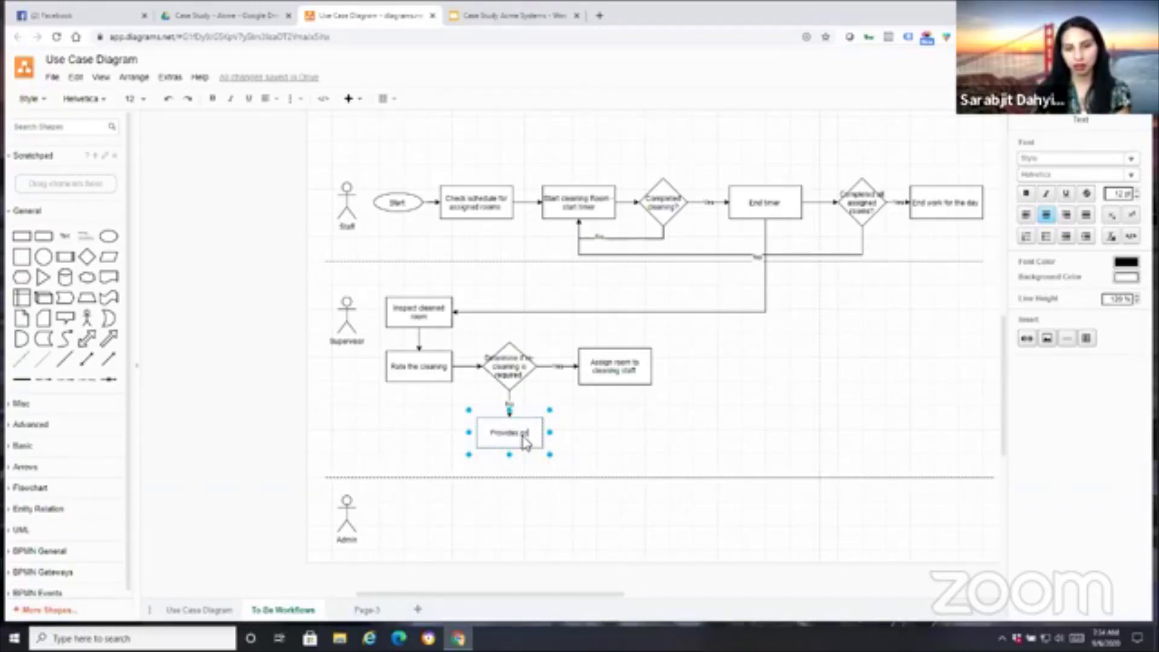
text( notes and sign)
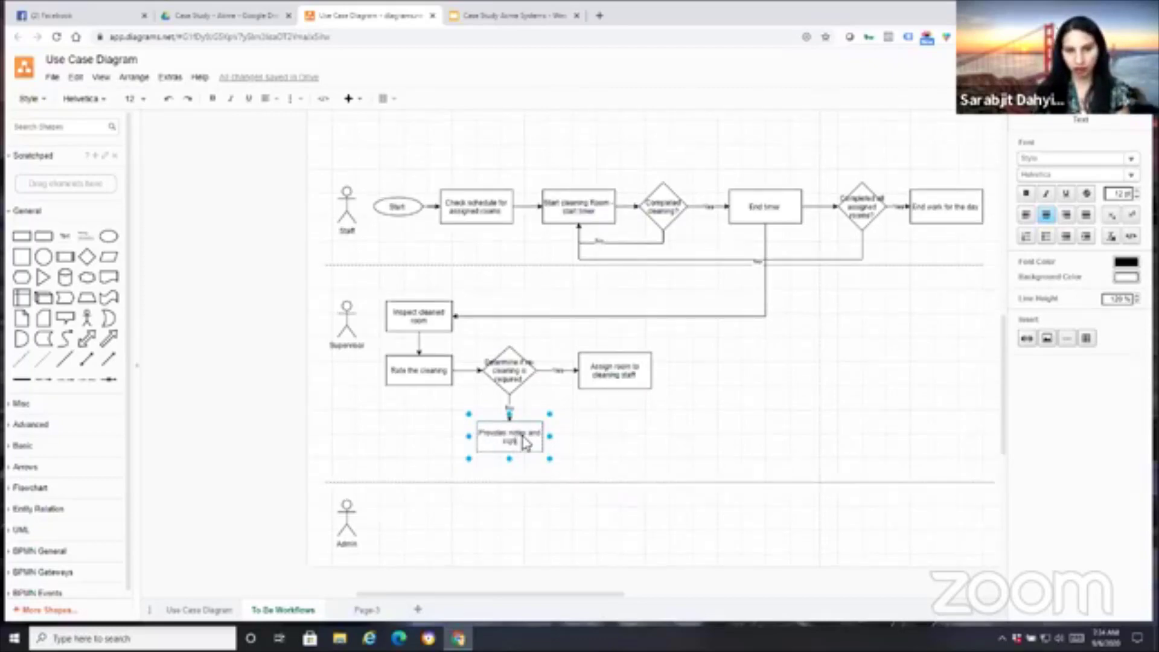
text(-off)
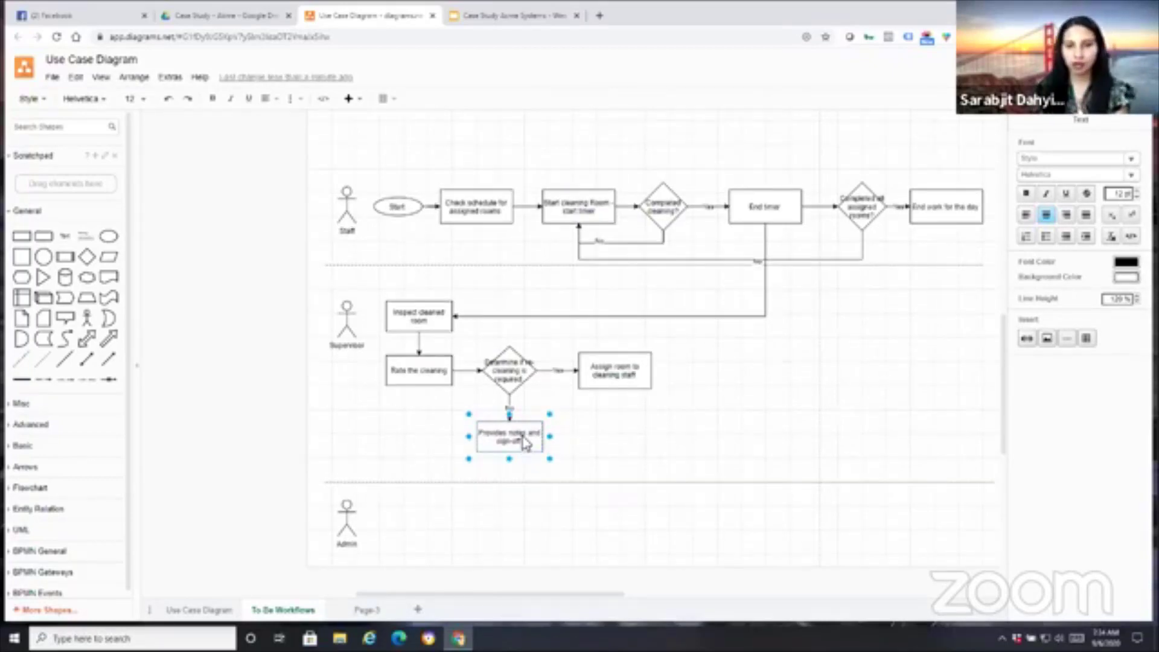
click(573, 558)
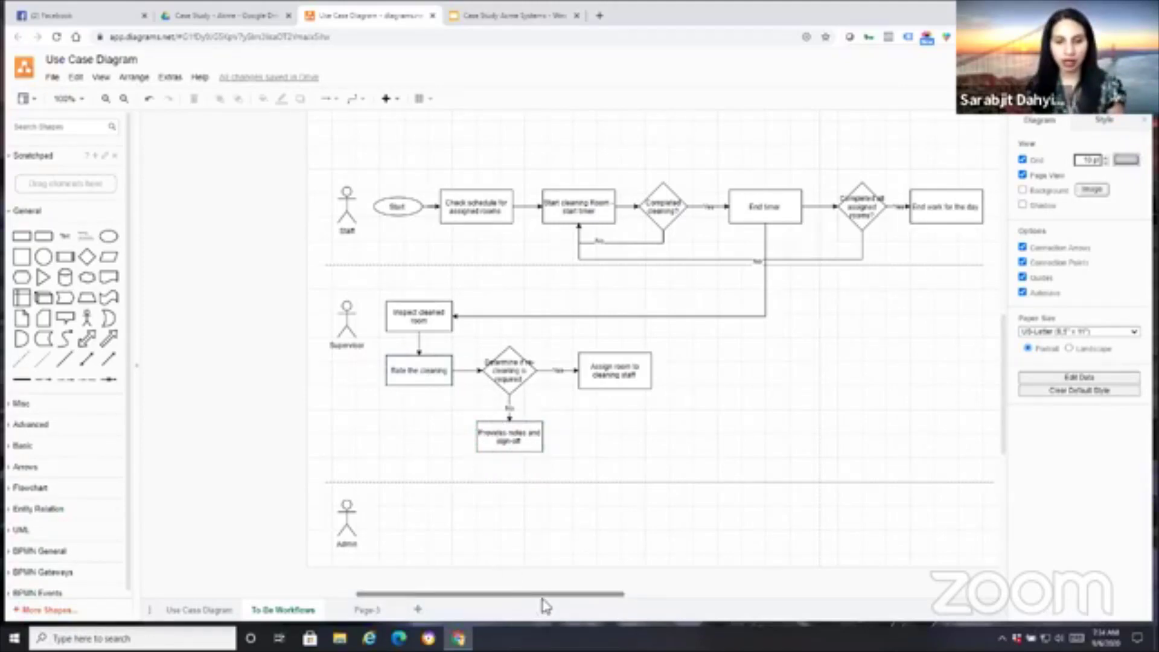
- Add a connected, blank-labelled box in the Admin lane after the sign-off box
scroll(546, 605, right, 3)
click(402, 443)
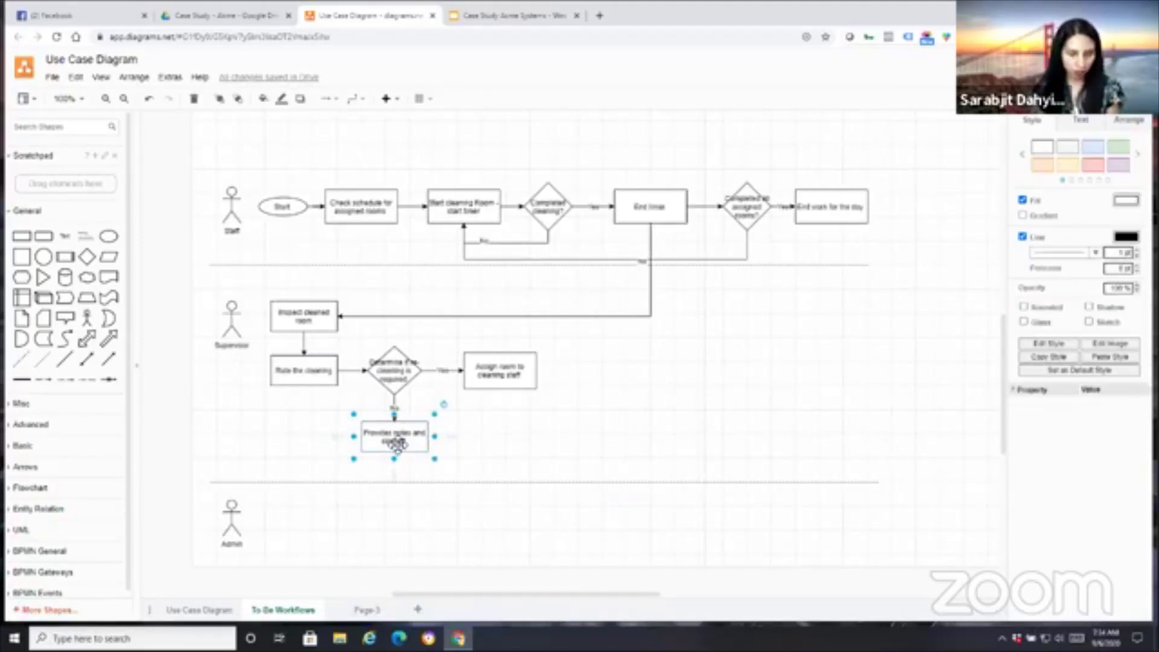
drag(397, 443, 303, 531)
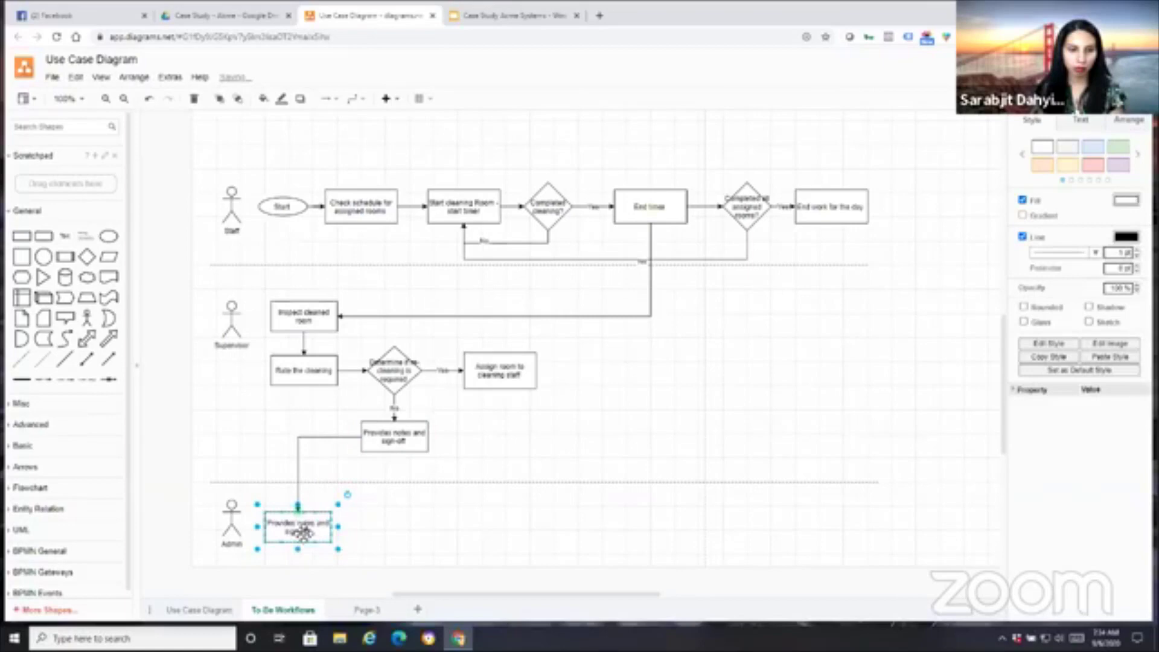
double_click(303, 533)
key(BackSpace)
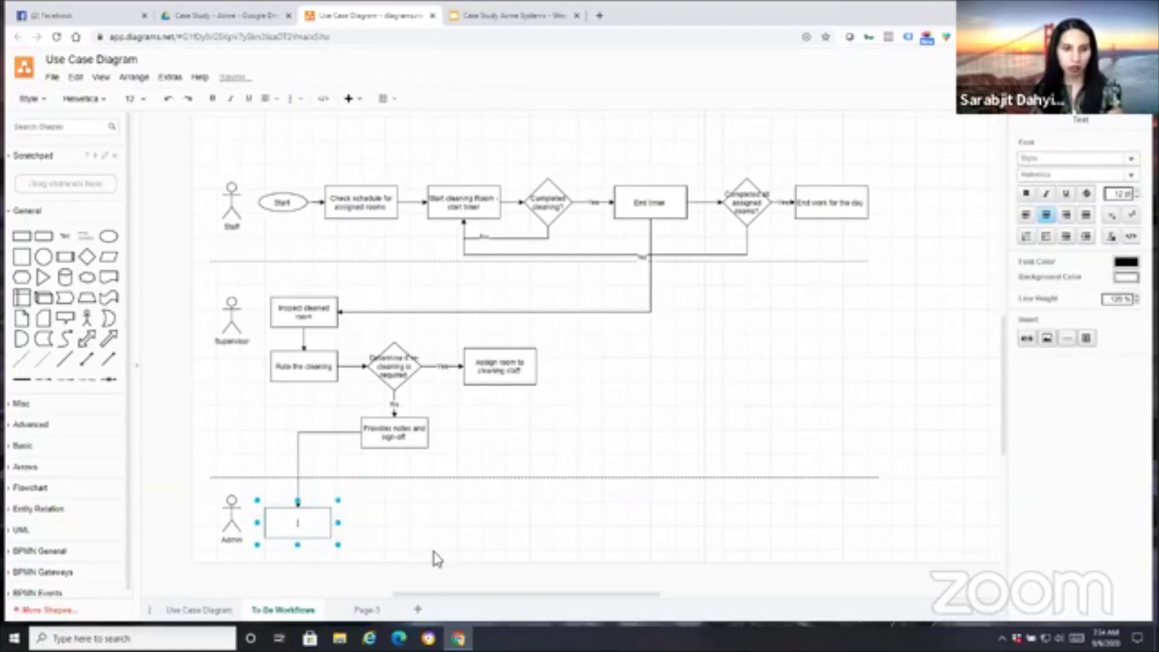
click(435, 559)
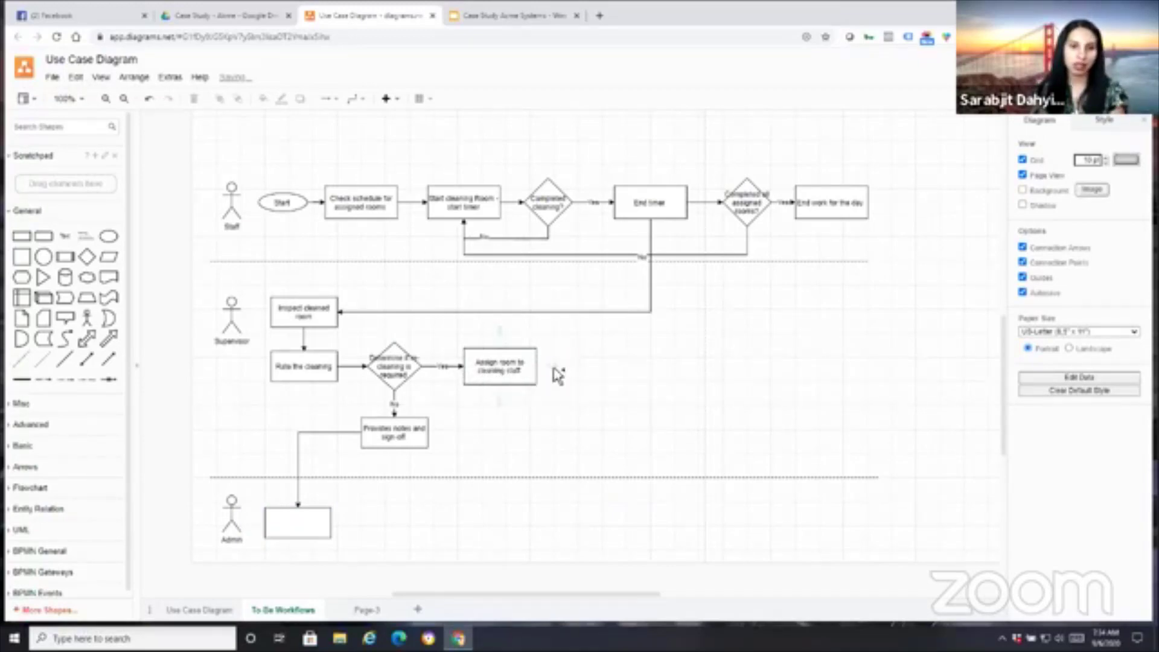
- Connect 'Assign room to cleaning staff' from its top up to the Check schedule step
drag(502, 332, 362, 220)
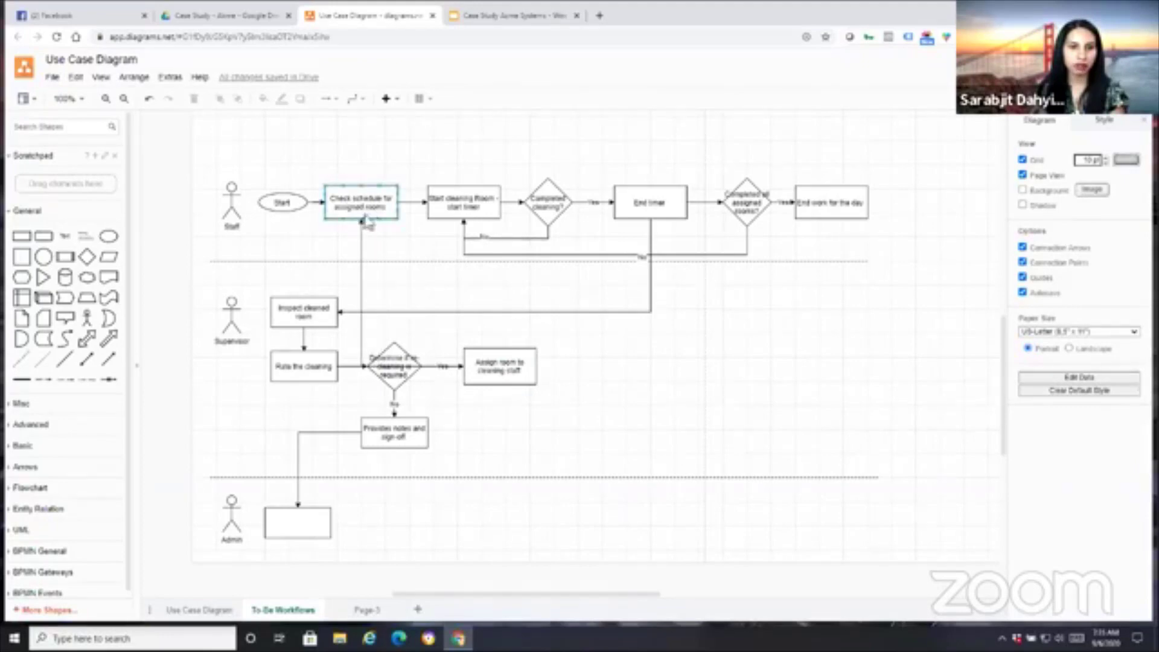
drag(454, 324, 500, 326)
click(694, 470)
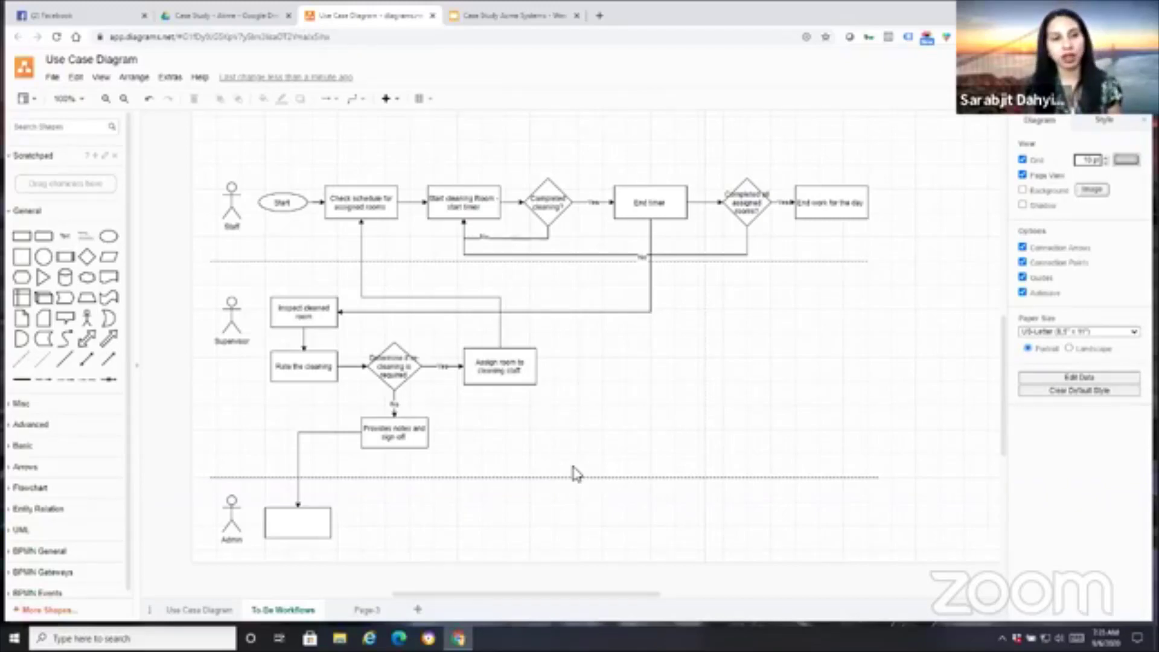
click(818, 188)
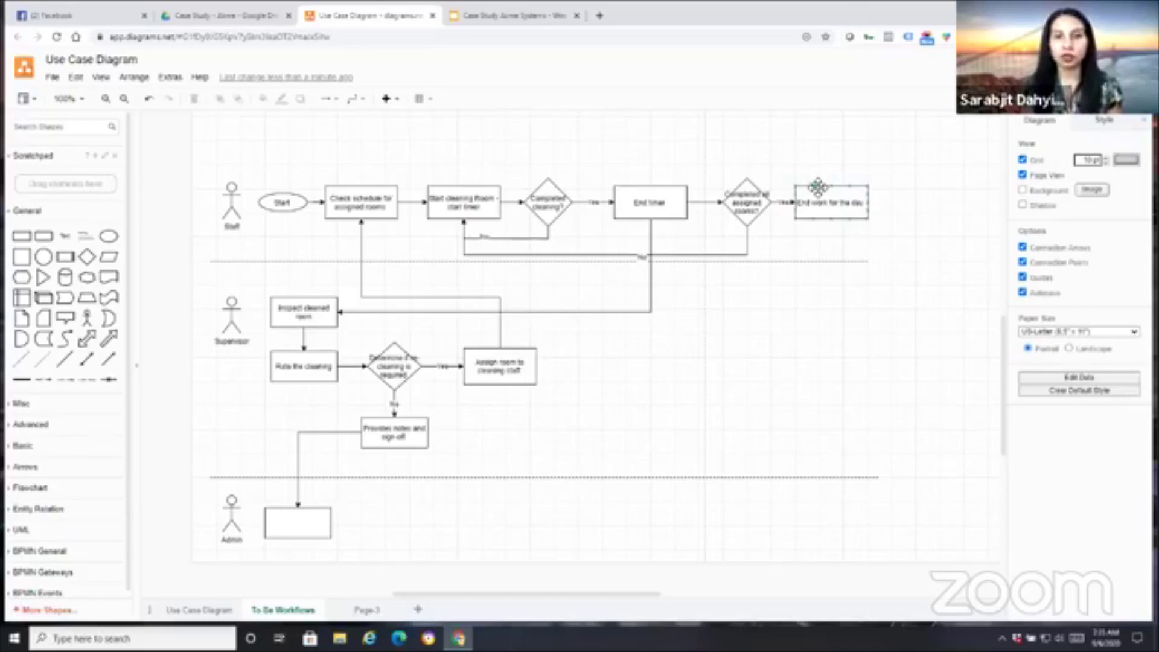
click(812, 178)
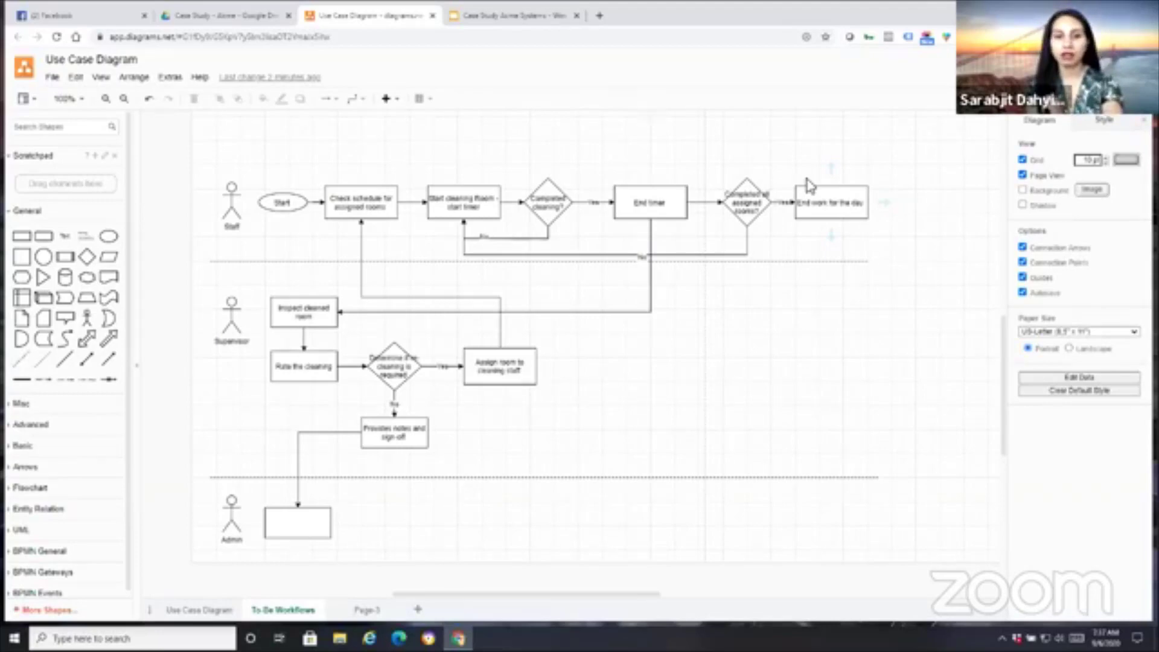
- Zoom to 120% and review the Staff, Supervisor and Admin lane boxes, including Inspect cleaned room
key(ctrl+plus)
click(536, 248)
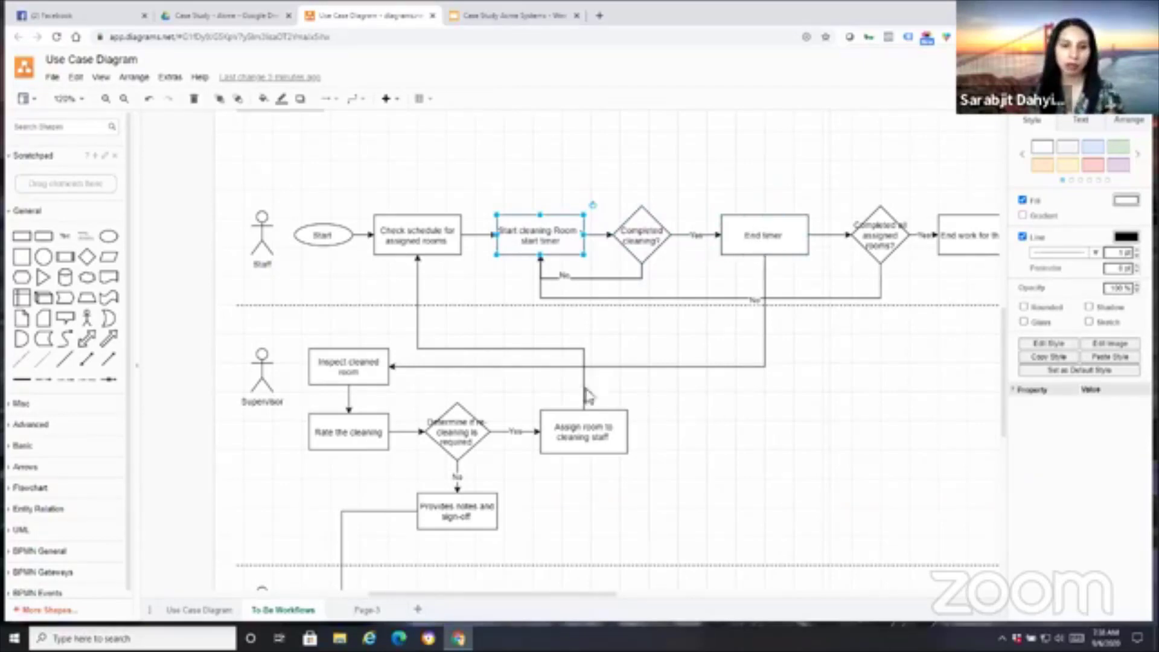
click(358, 381)
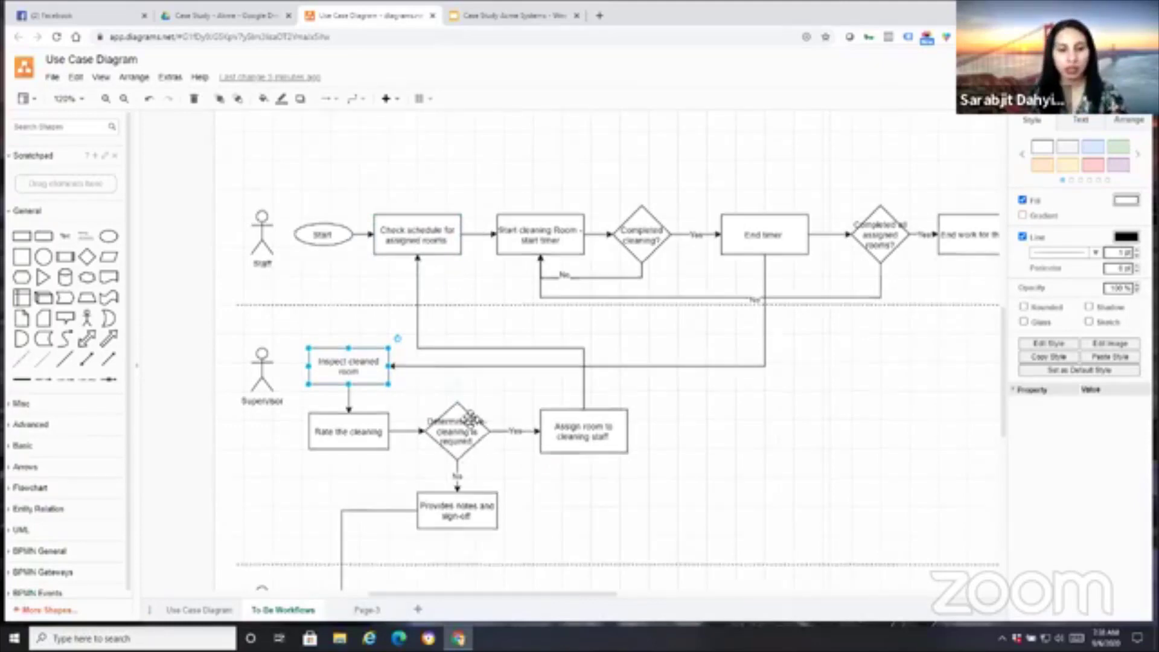
scroll(471, 418, down, 2)
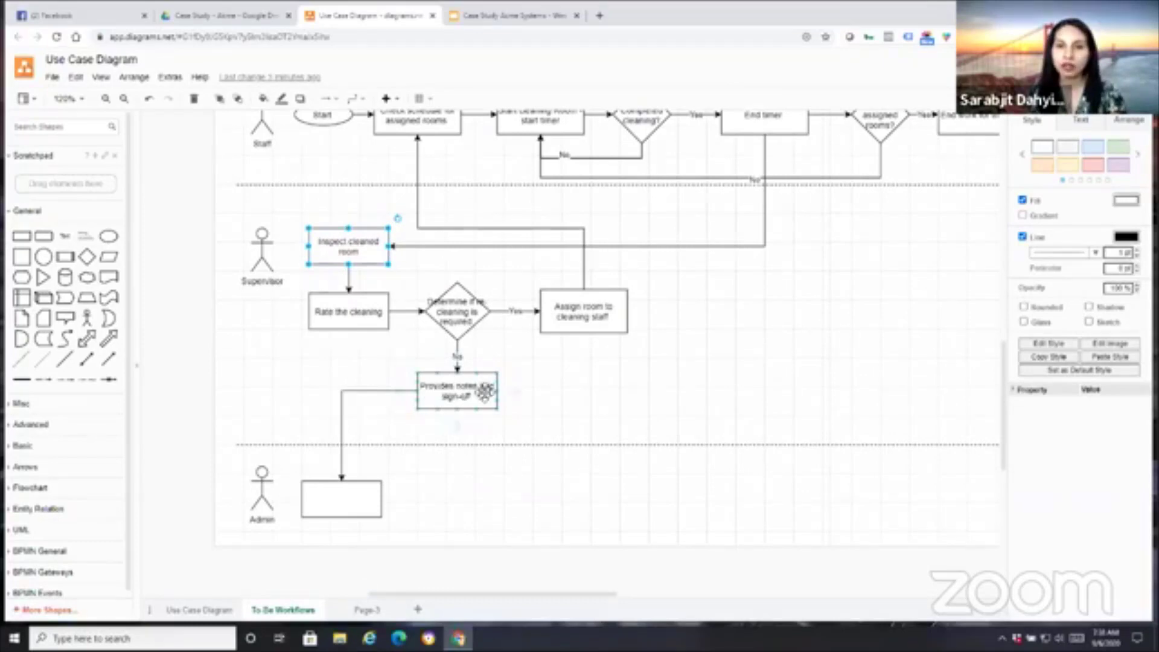
click(325, 512)
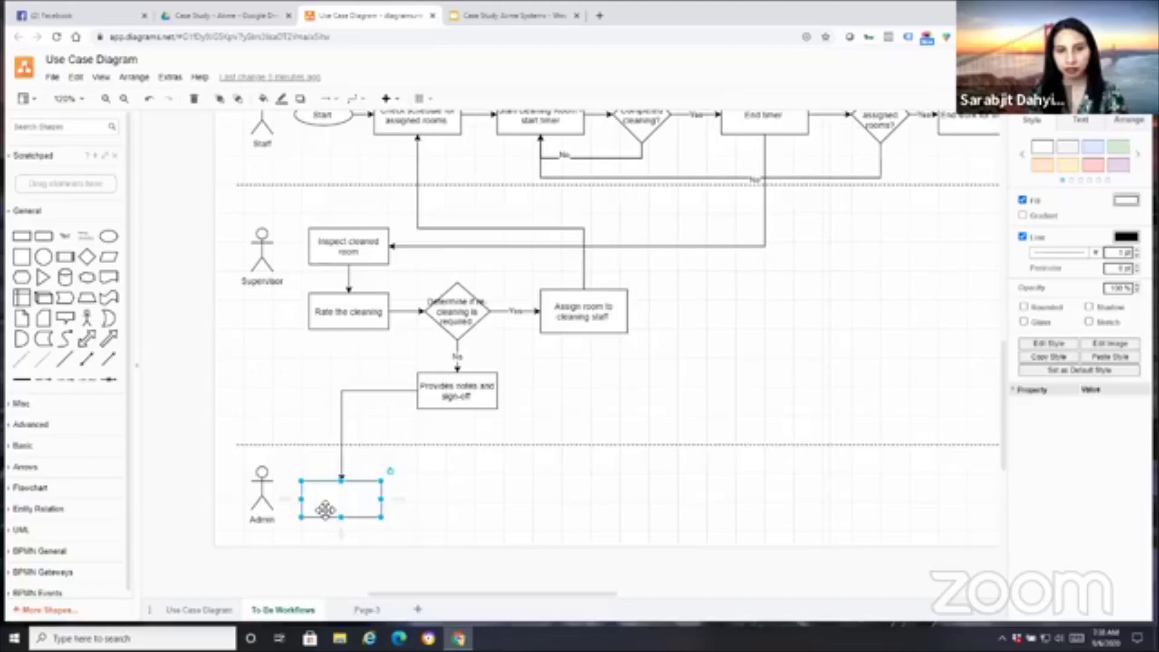
scroll(325, 510, up, 4)
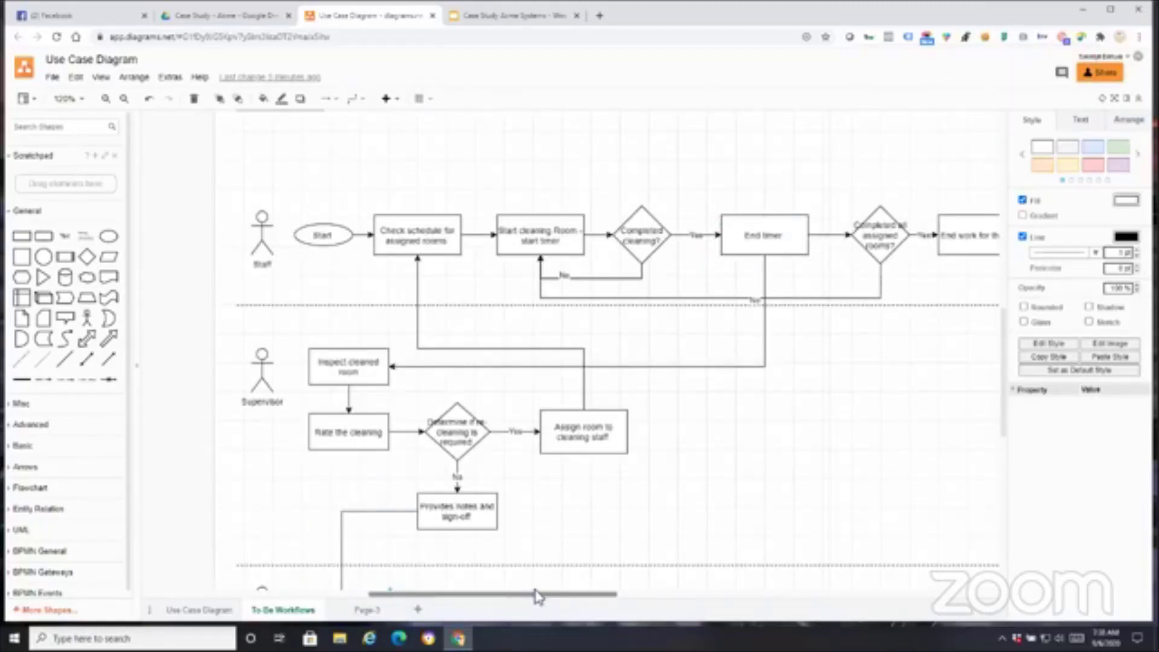
drag(567, 600, 611, 599)
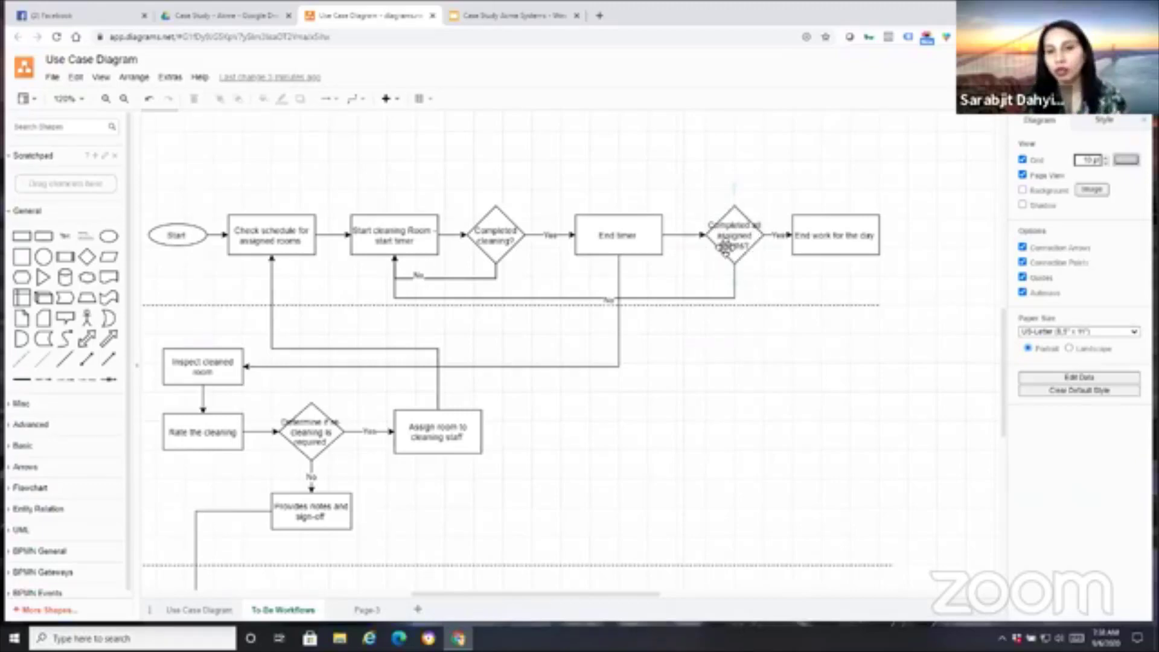
- Apply the yellow Style swatch to the 'Start cleaning Room - start timer' box
click(393, 243)
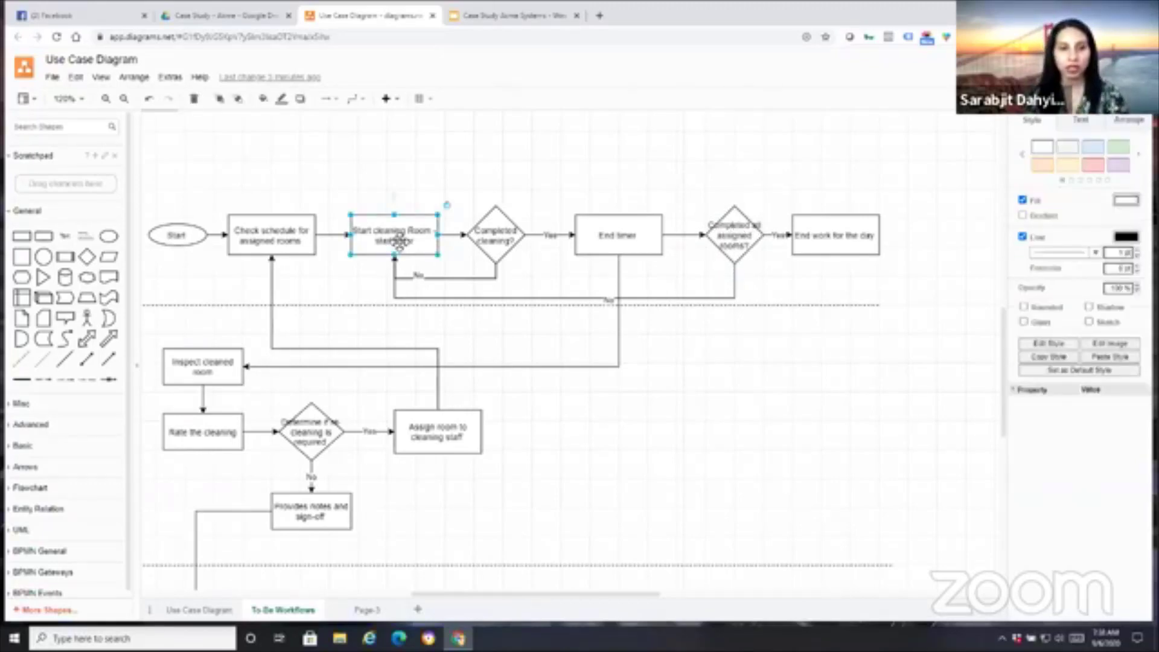
click(1060, 166)
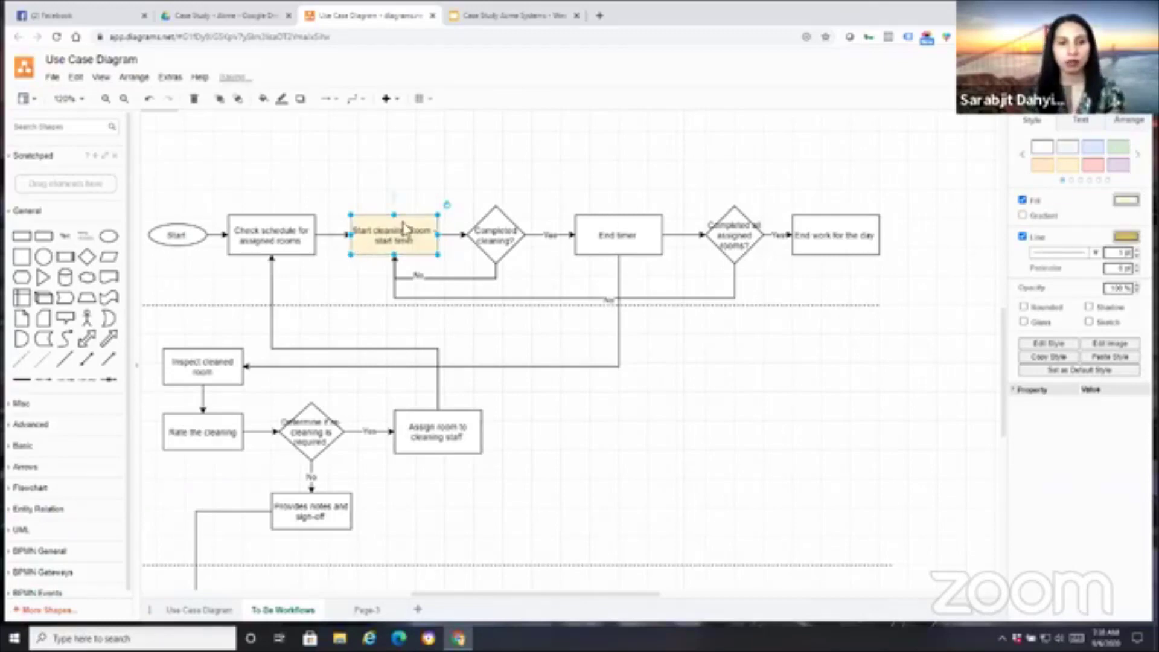